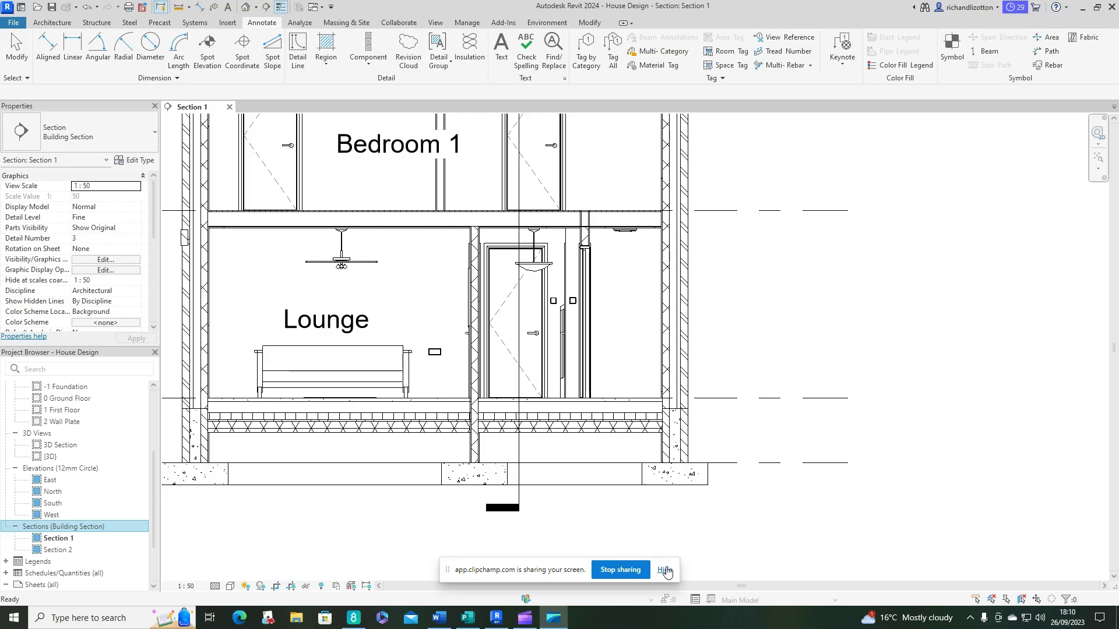
Start a rectangular callout in the Section 1 building section
{"action": "left_click", "coordinate": [666, 571]}
{"action": "left_click", "coordinate": [717, 456]}
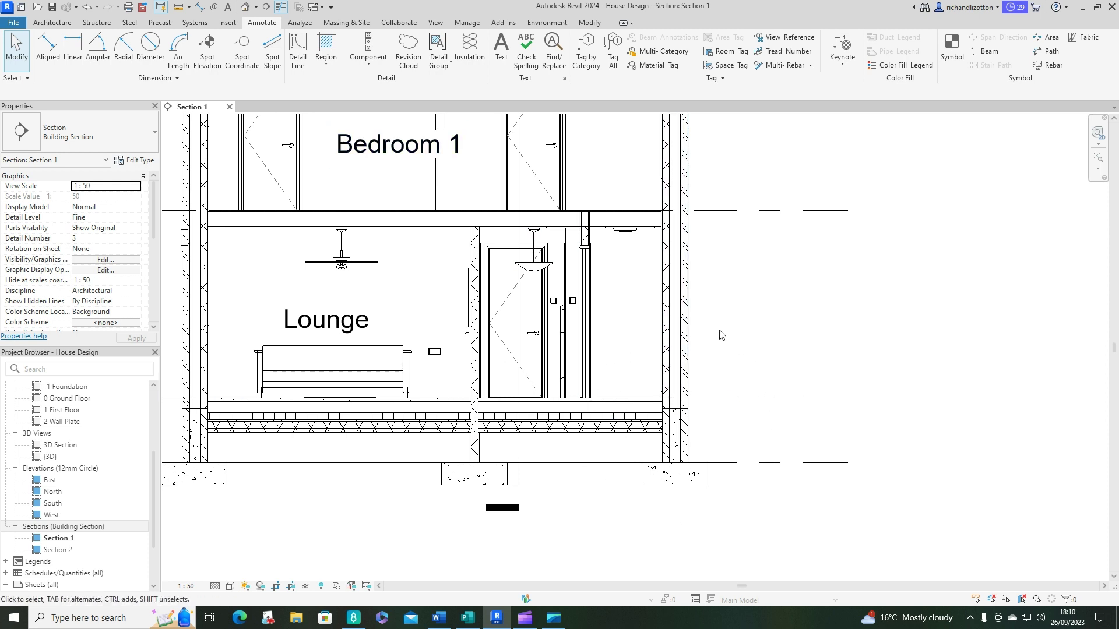
{"action": "left_click", "coordinate": [443, 24]}
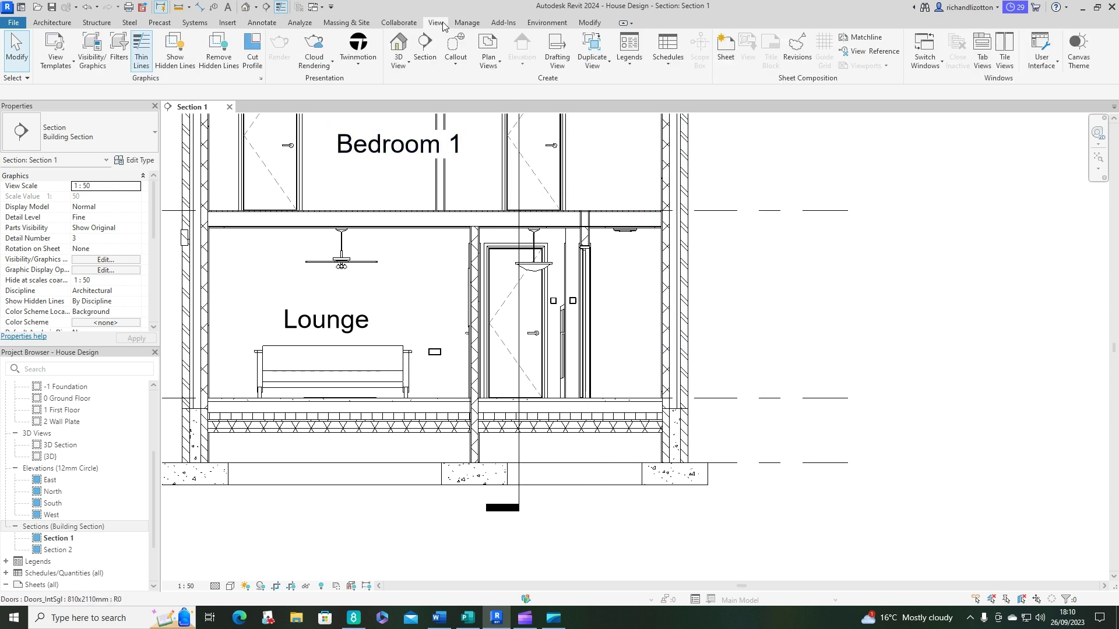
{"action": "left_click", "coordinate": [456, 67]}
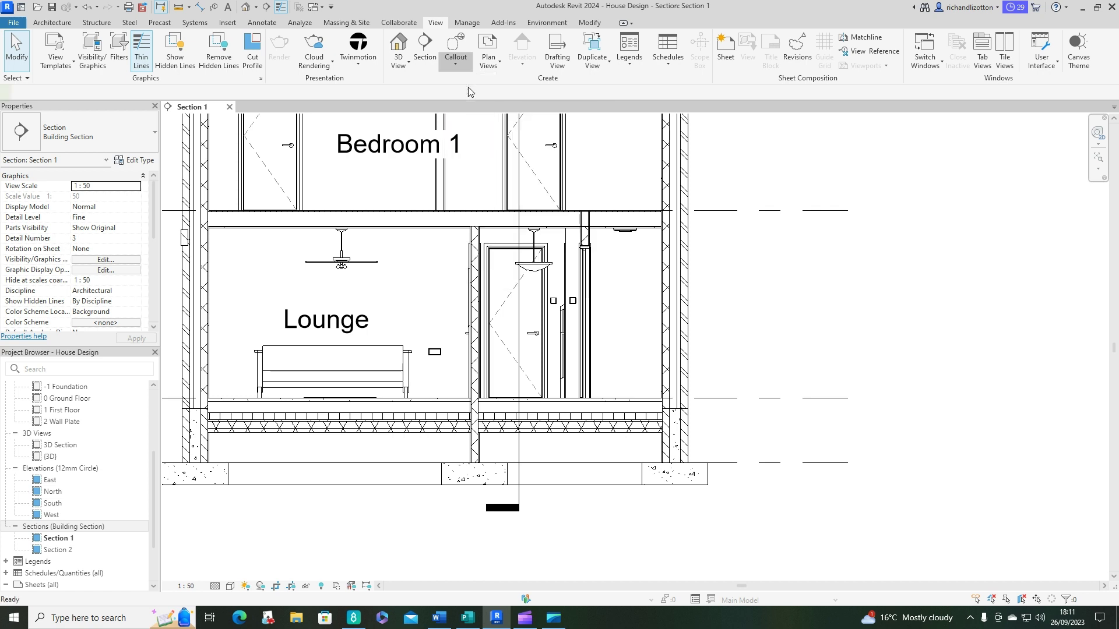
{"action": "left_click", "coordinate": [469, 109]}
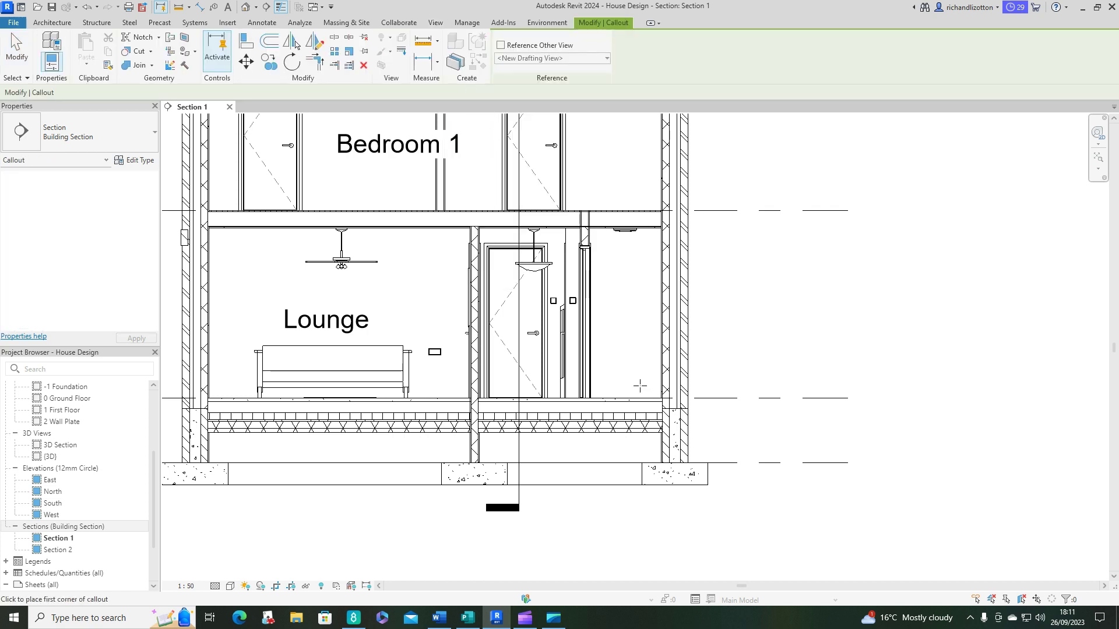
Draw a callout box around the right-hand wall footing and reposition its bubble
{"action": "left_click", "coordinate": [610, 377]}
{"action": "left_click", "coordinate": [730, 500]}
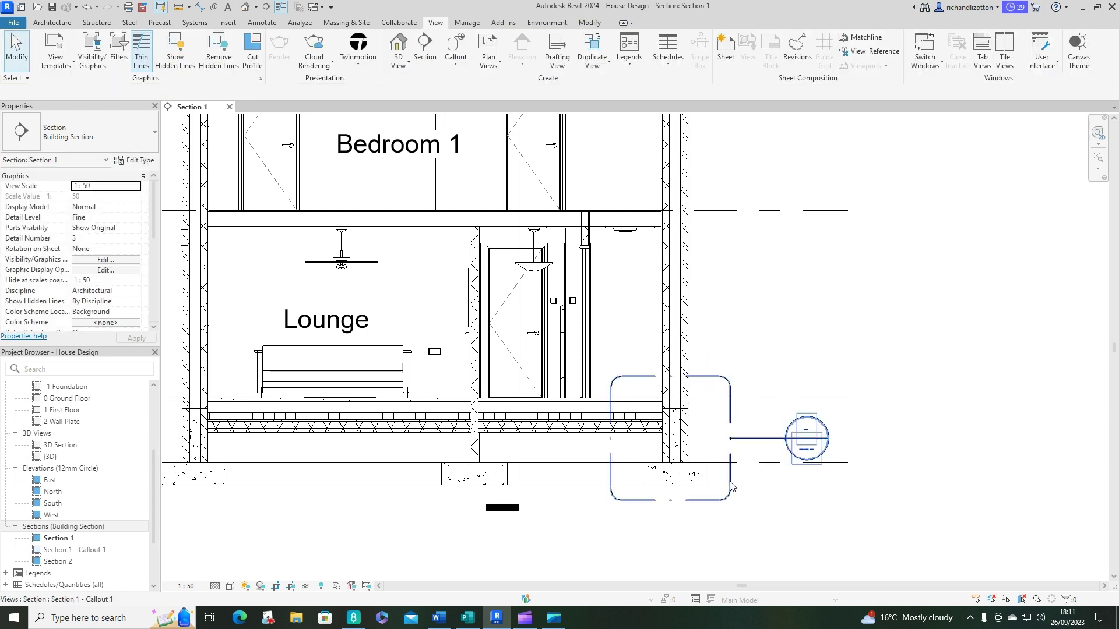
{"action": "left_click", "coordinate": [757, 438]}
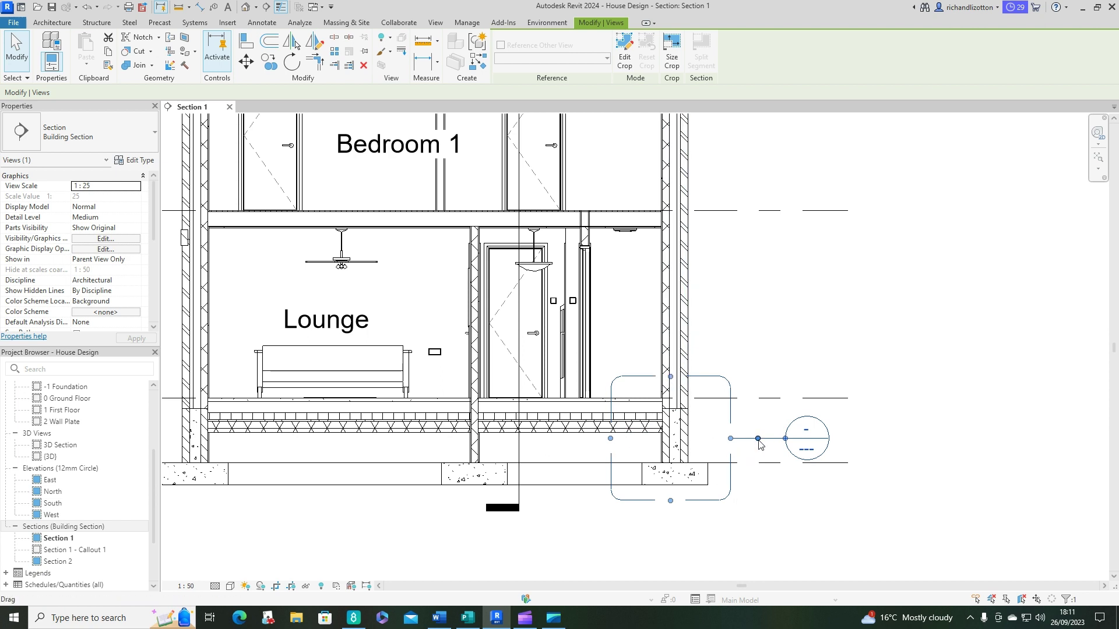
{"action": "left_click_drag", "start_coordinate": [758, 441], "coordinate": [761, 432]}
{"action": "left_click", "coordinate": [789, 553]}
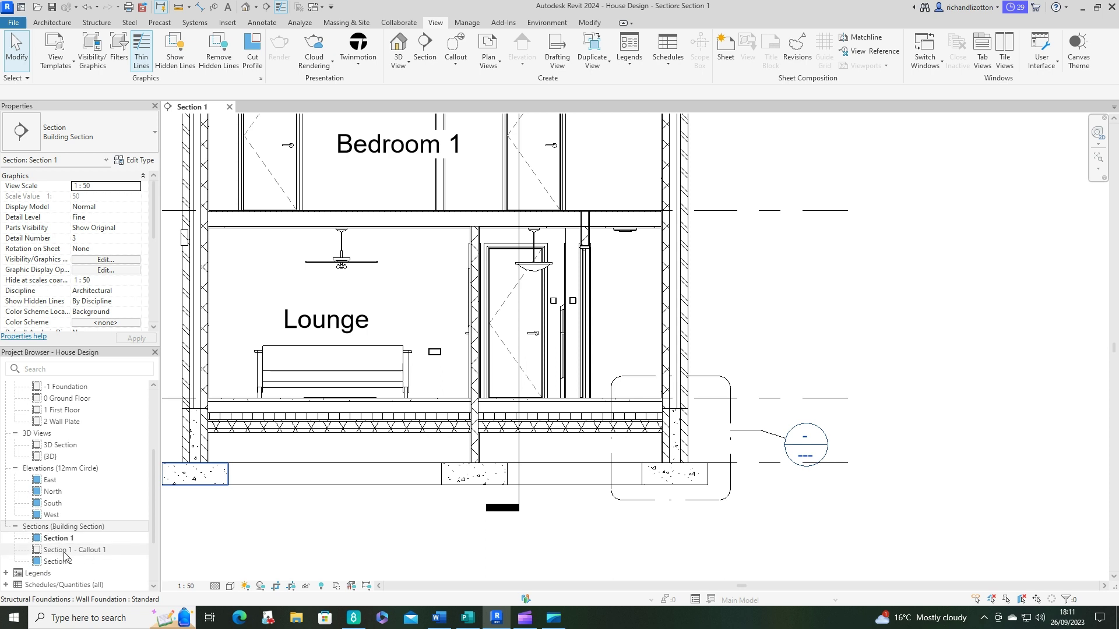
Rename the new callout view to 'Foundation Detail'
{"action": "right_click", "coordinate": [93, 552]}
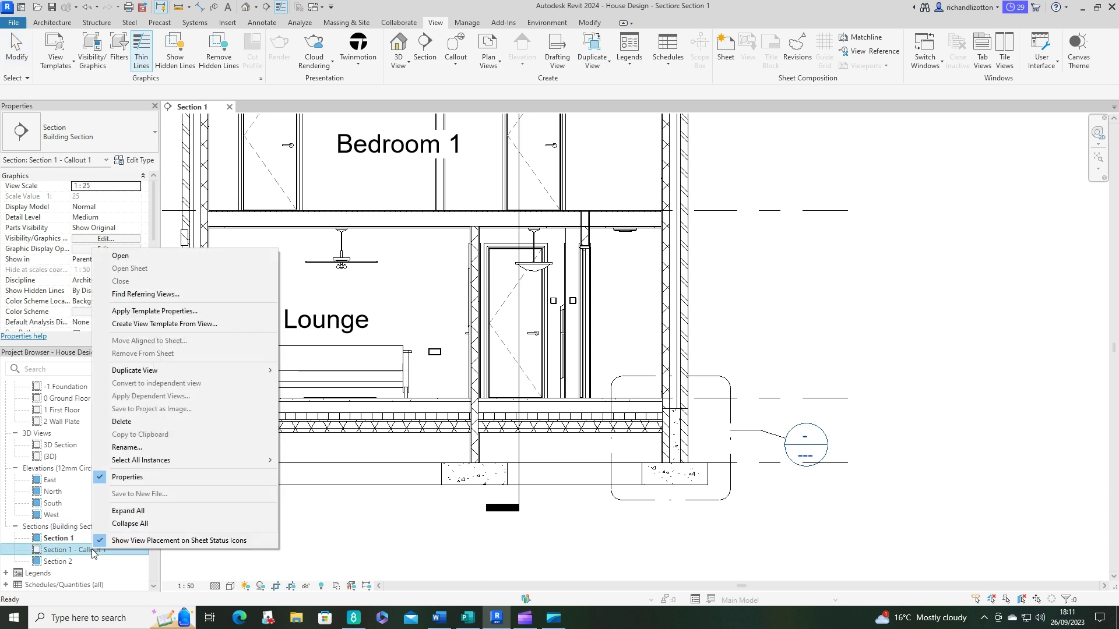
{"action": "left_click", "coordinate": [140, 446]}
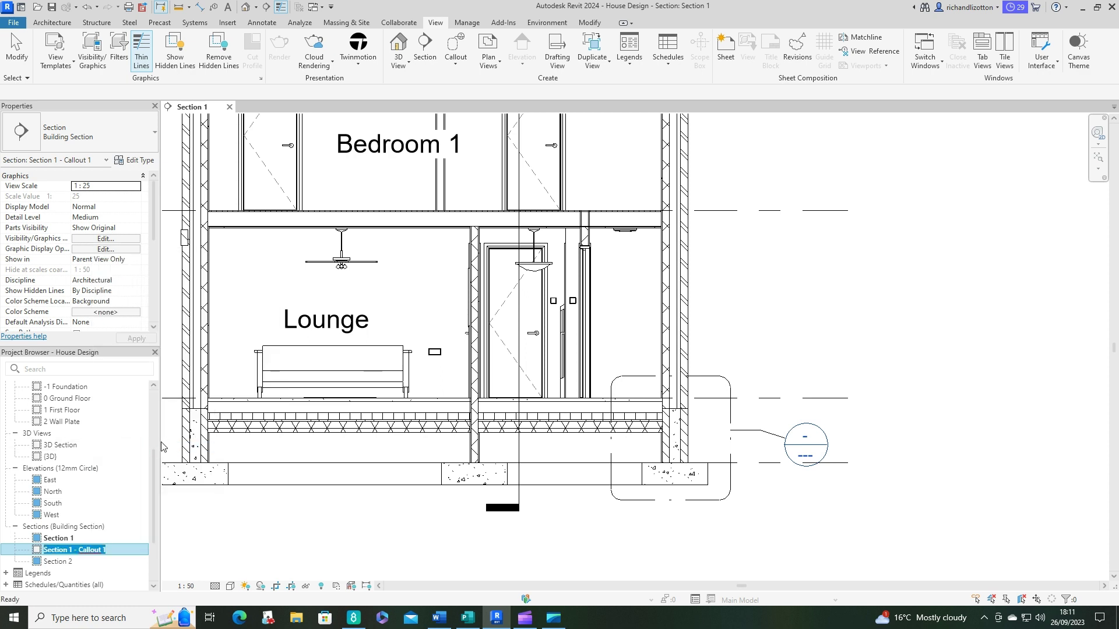
{"action": "type", "text": "Foundation Detail"}
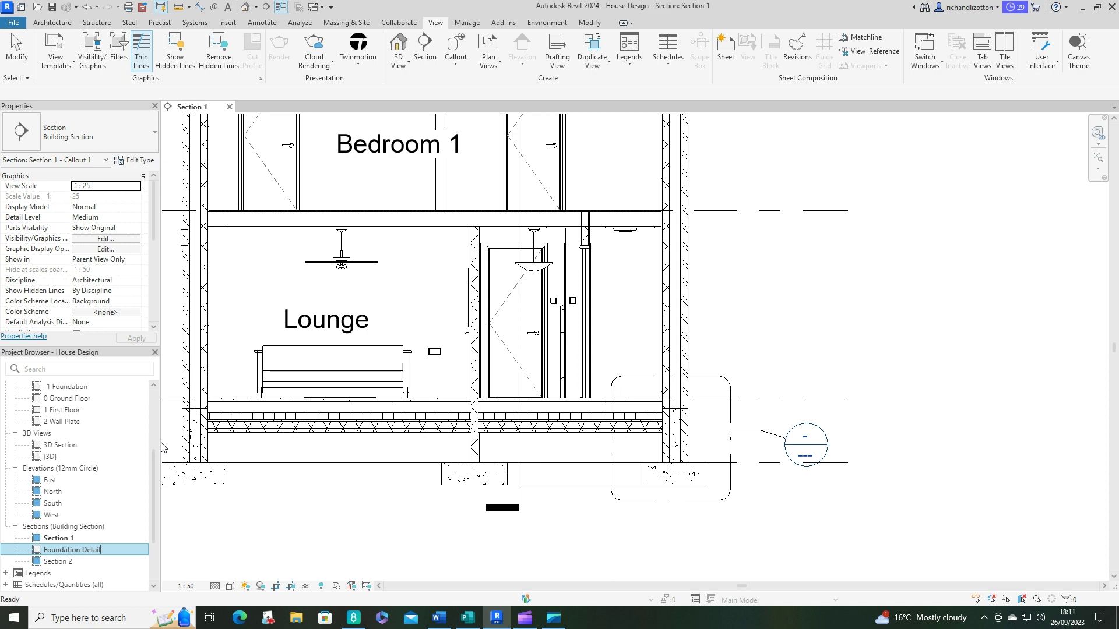
{"action": "key", "text": "Return"}
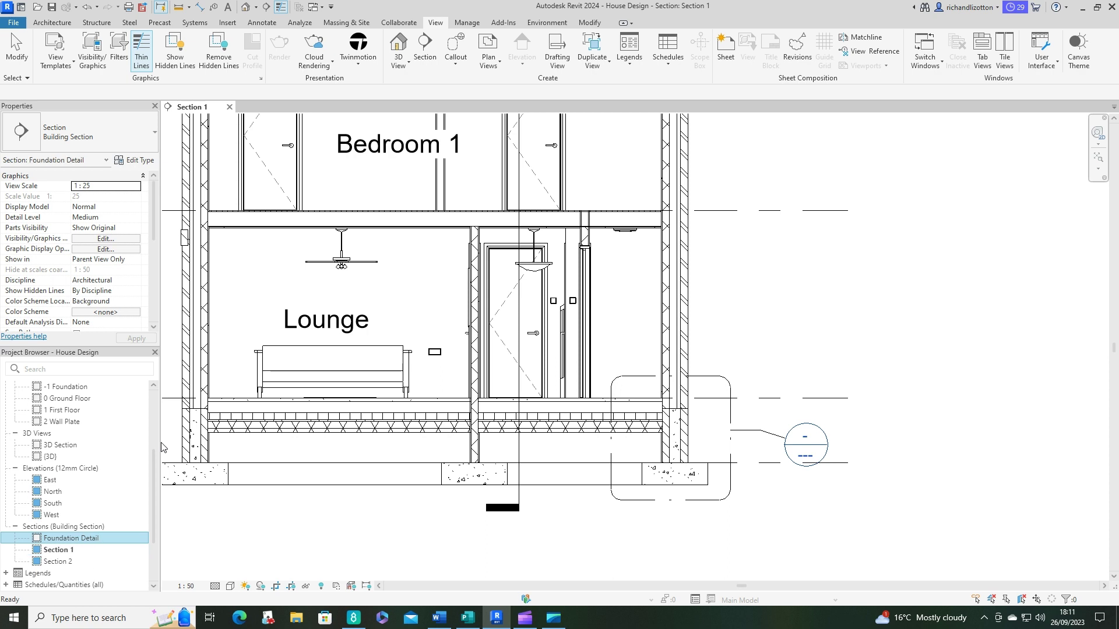
Open the Foundation Detail view and set its scale to 1:10
{"action": "double_click", "coordinate": [83, 539]}
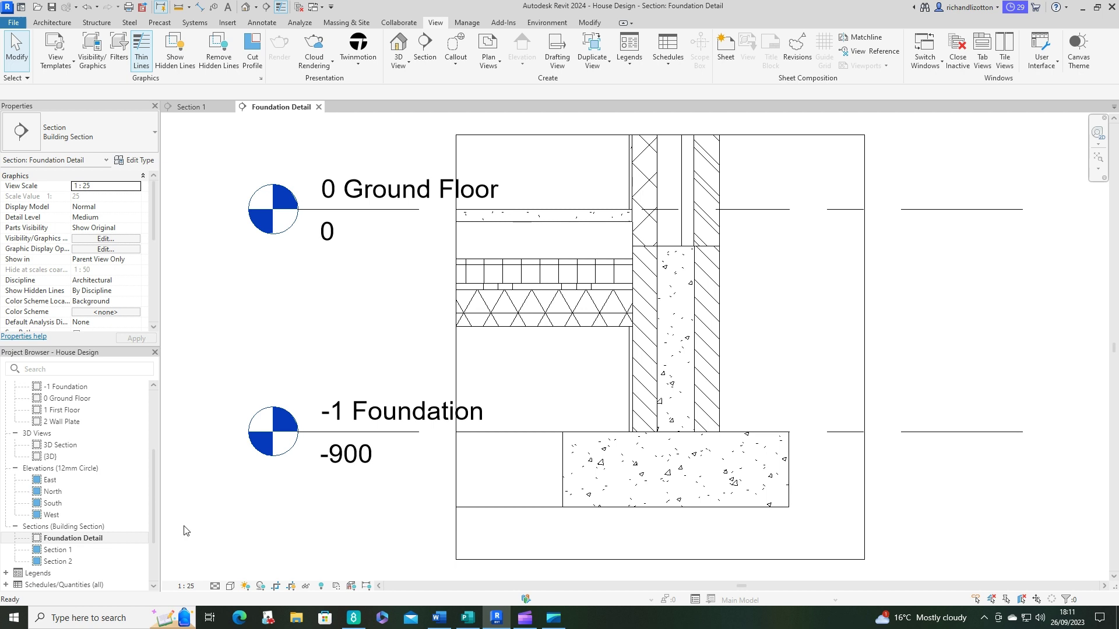
{"action": "left_click", "coordinate": [185, 585]}
{"action": "left_click", "coordinate": [197, 458]}
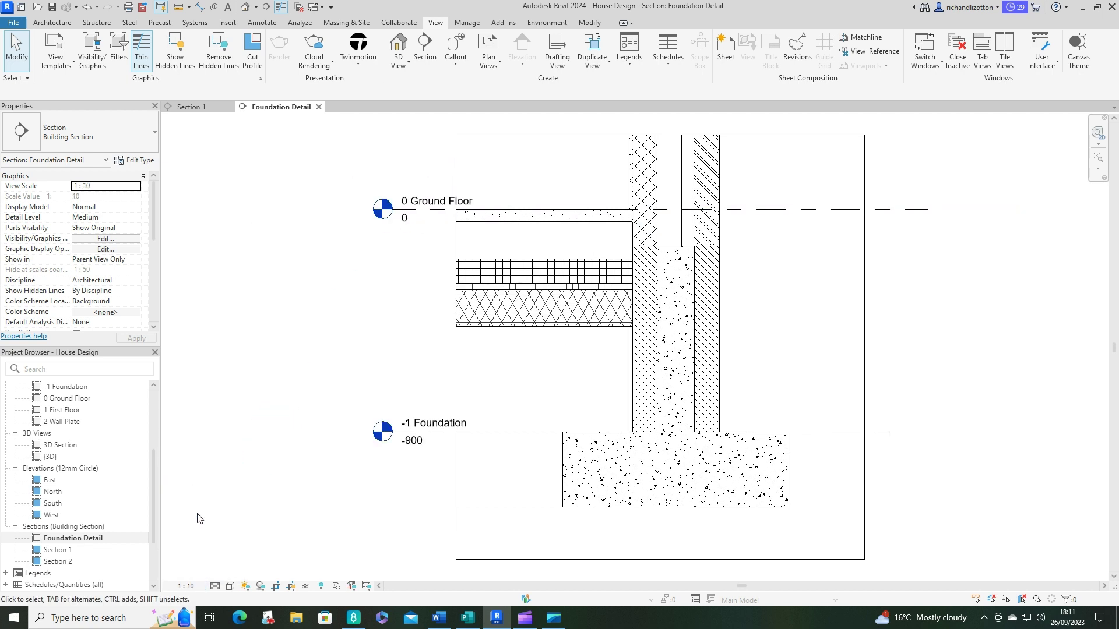
Shorten the Ground Floor and Foundation level lines so they stop at the wall
{"action": "left_click", "coordinate": [774, 211]}
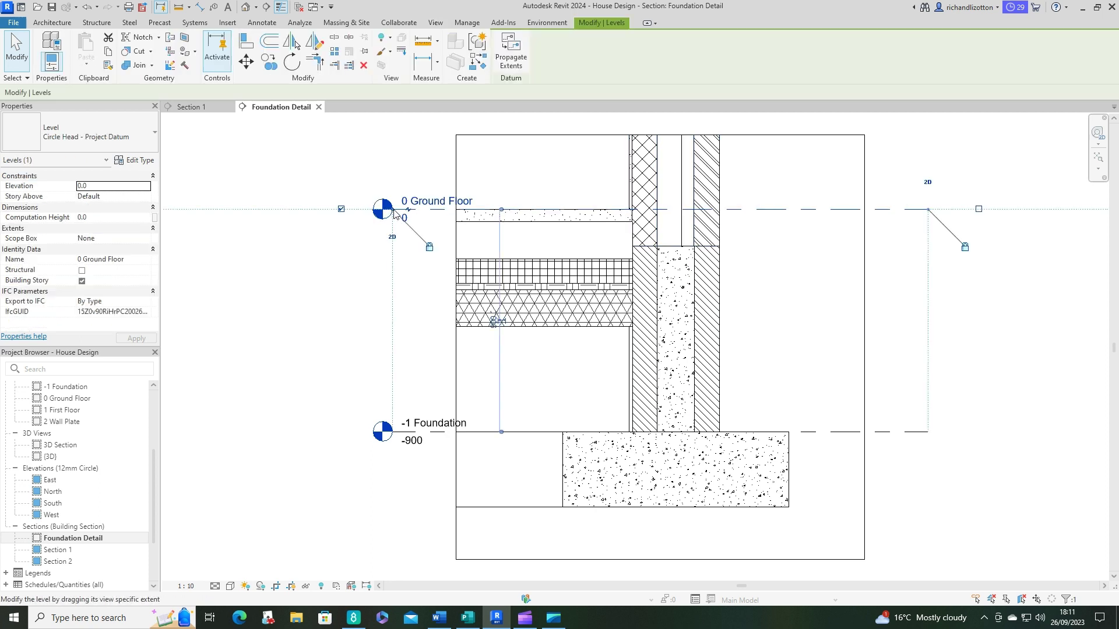
{"action": "left_click_drag", "start_coordinate": [394, 214], "coordinate": [348, 209]}
{"action": "left_click_drag", "start_coordinate": [928, 211], "coordinate": [466, 210]}
{"action": "left_click", "coordinate": [961, 309]}
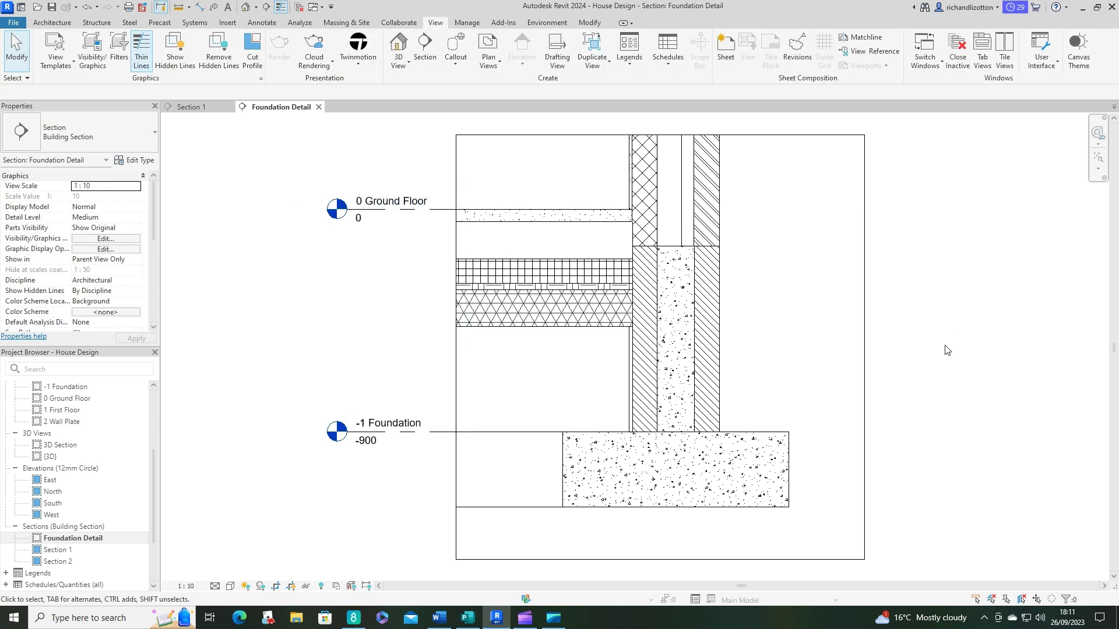
{"action": "middle_click_drag", "start_coordinate": [914, 366], "coordinate": [880, 392]}
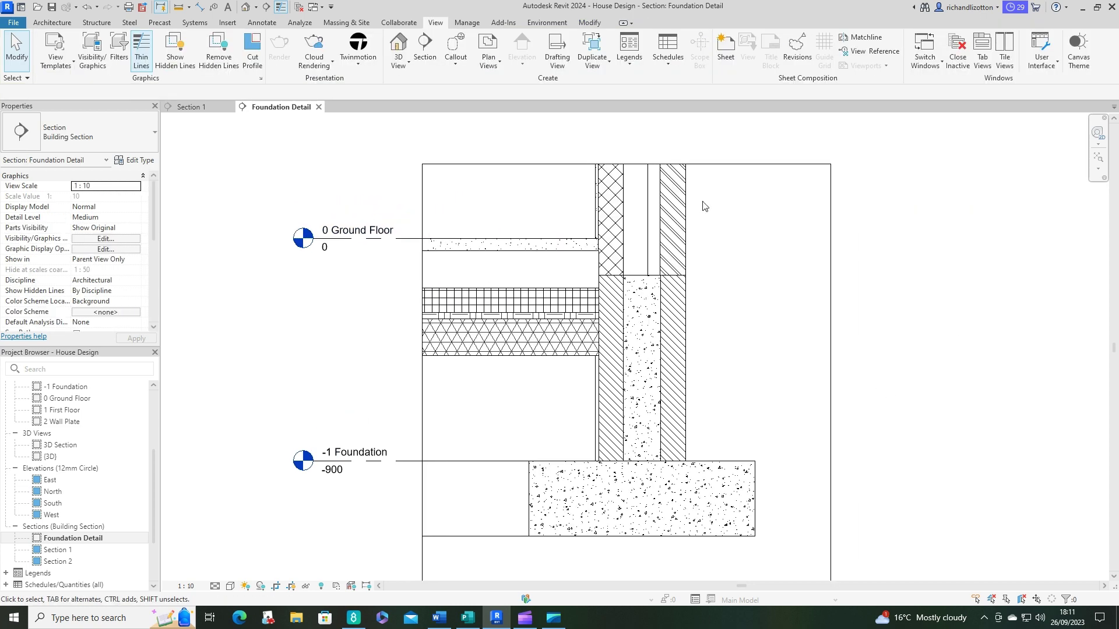
Sketch a rectangular masking region over the inner wall leaf down to the footing top
{"action": "left_click", "coordinate": [267, 24]}
{"action": "left_click", "coordinate": [336, 65]}
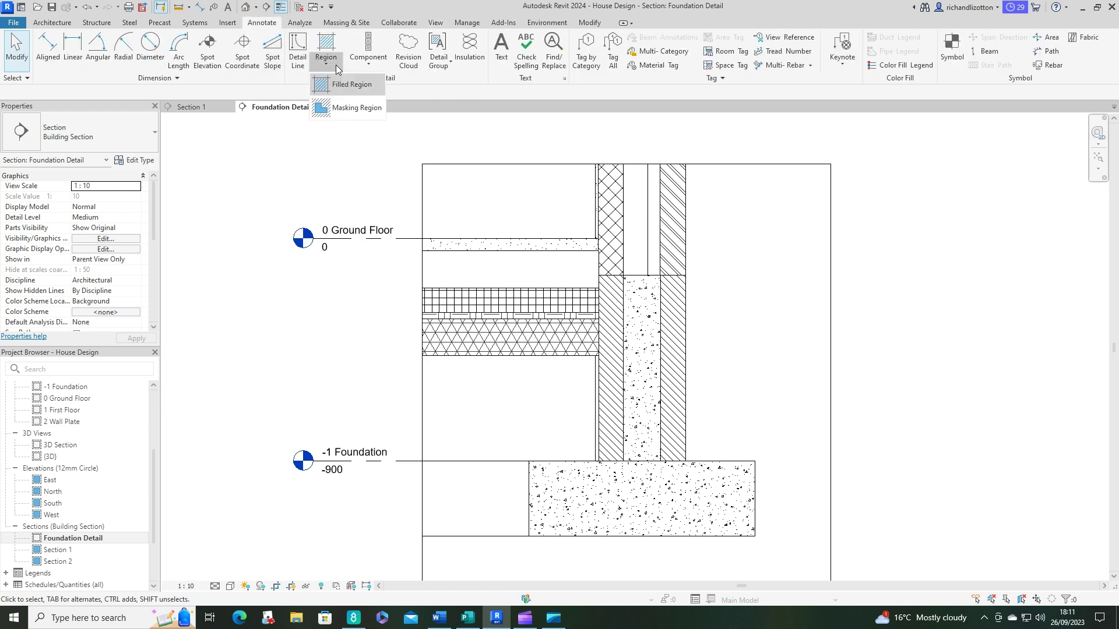
{"action": "left_click", "coordinate": [341, 108]}
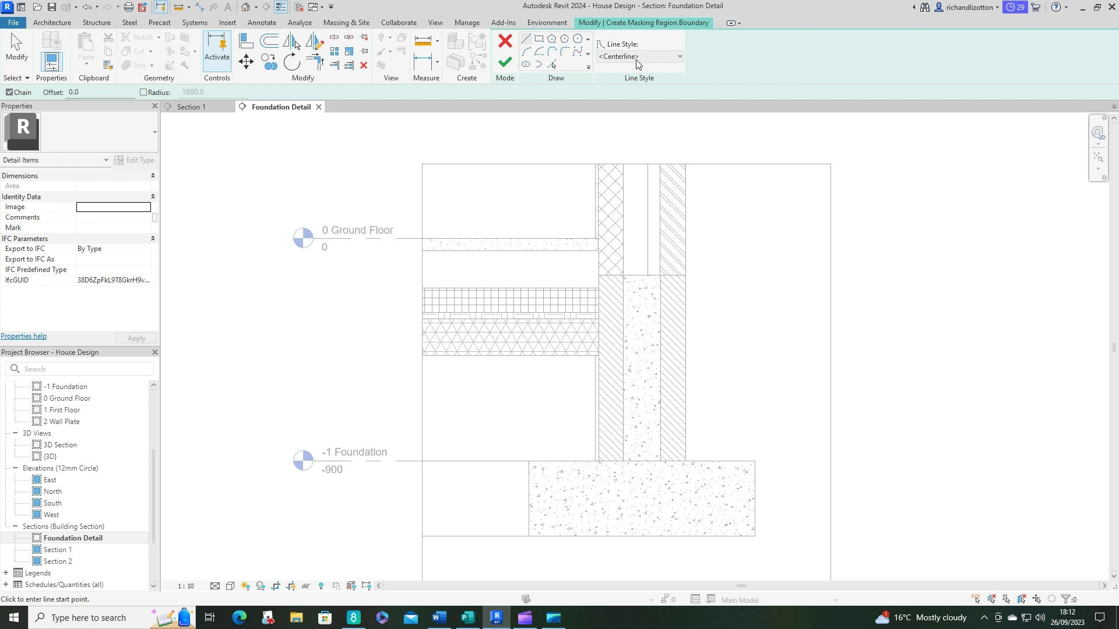
{"action": "left_click", "coordinate": [540, 42]}
{"action": "scroll", "coordinate": [670, 290], "scroll_direction": "up", "scroll_amount": 3}
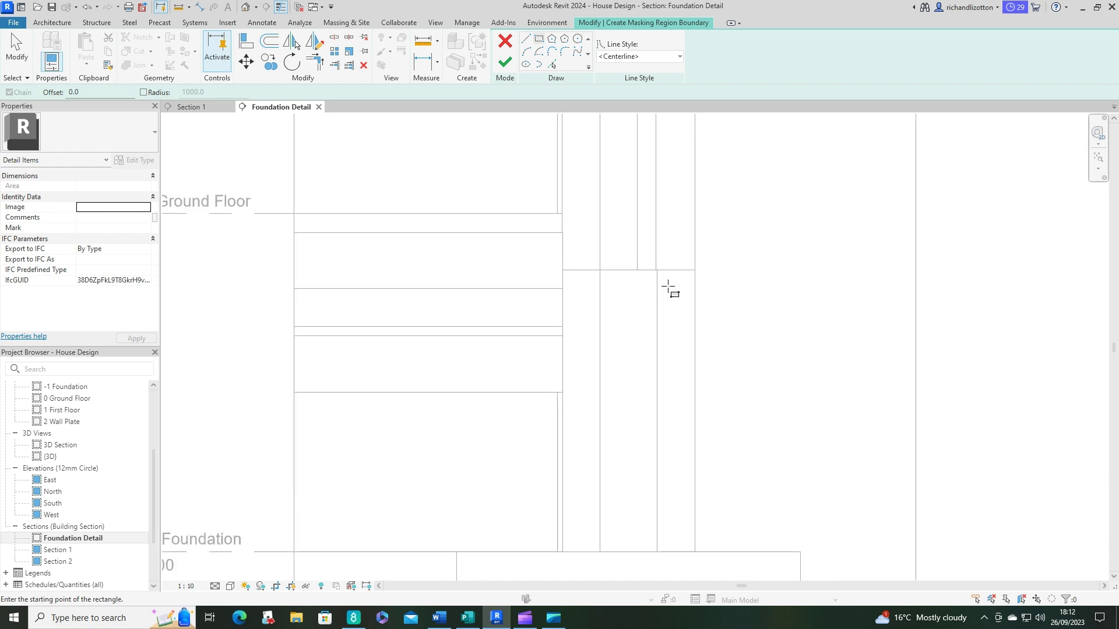
{"action": "left_click", "coordinate": [654, 268]}
{"action": "scroll", "coordinate": [696, 400], "scroll_direction": "down", "scroll_amount": 3}
{"action": "left_click", "coordinate": [697, 495]}
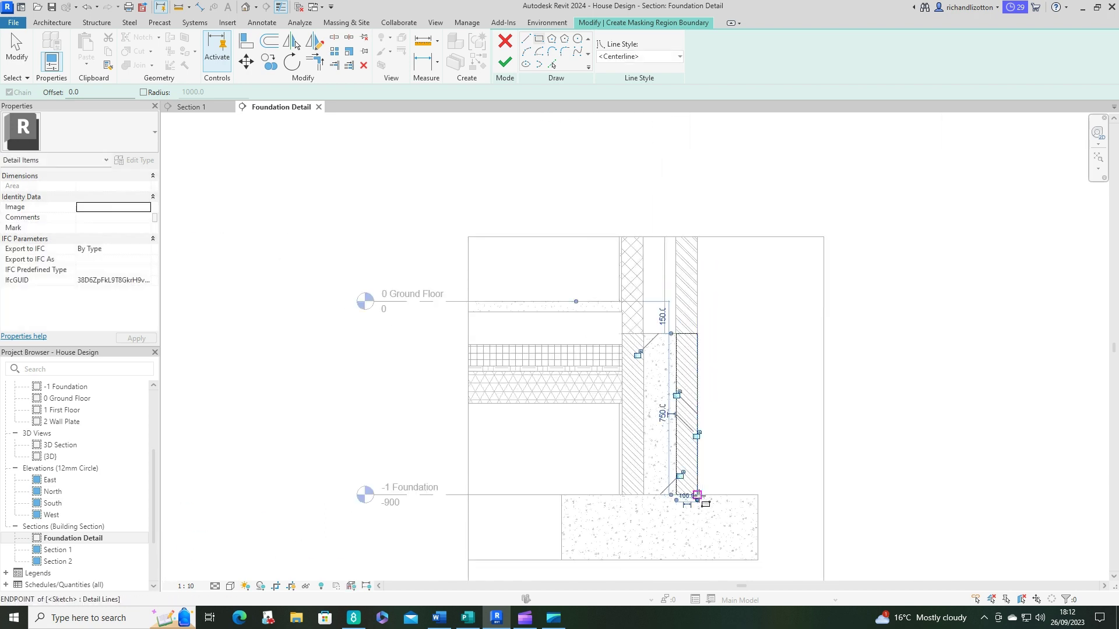
{"action": "left_click", "coordinate": [505, 61]}
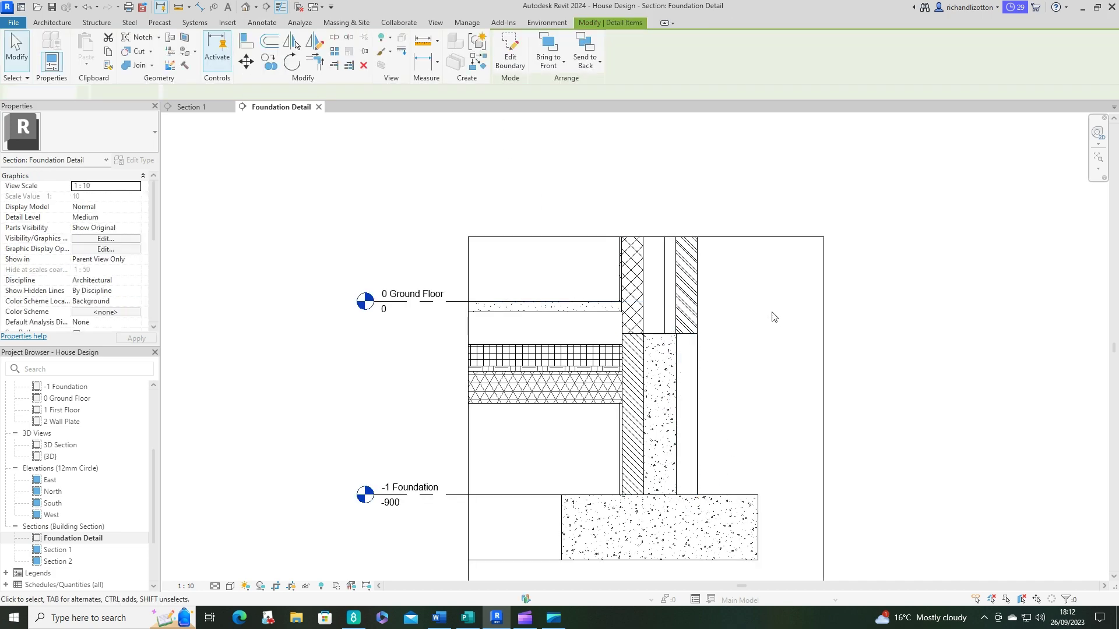
Add a masking rectangle from the wall step to the base, extending its top to the wall top
{"action": "left_click", "coordinate": [326, 47]}
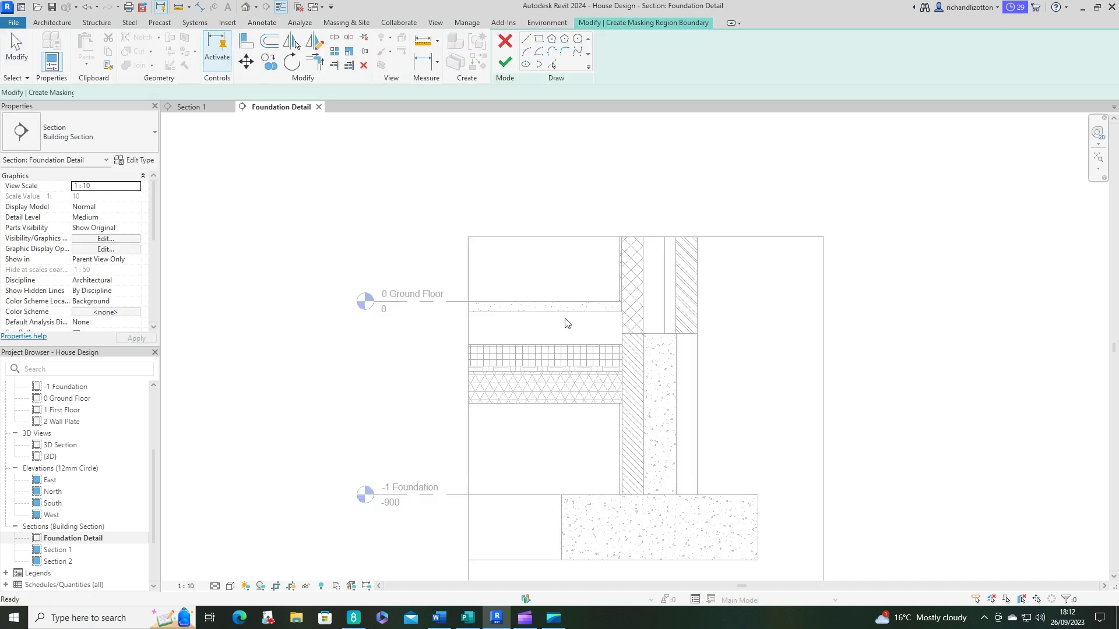
{"action": "left_click", "coordinate": [643, 334]}
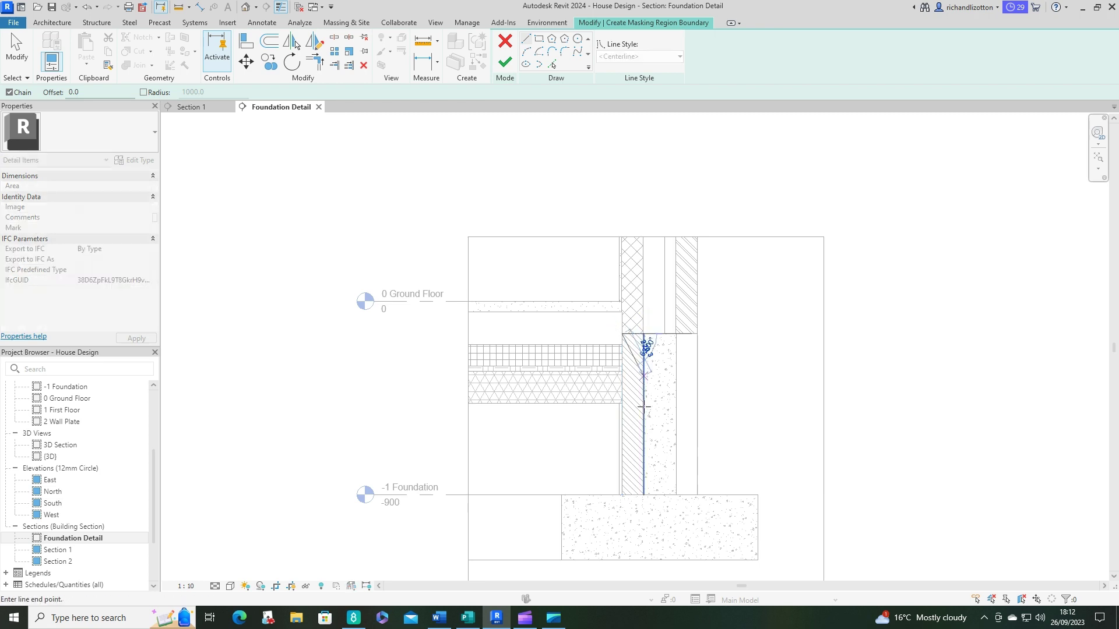
{"action": "key", "text": "r"}
{"action": "key", "text": "c"}
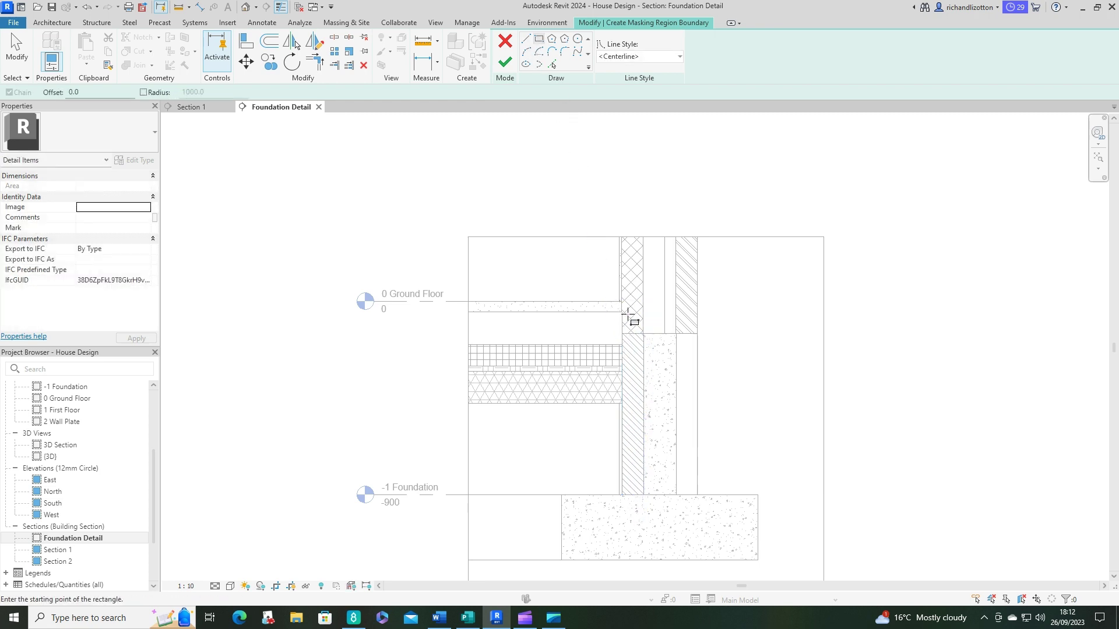
{"action": "left_click", "coordinate": [623, 335]}
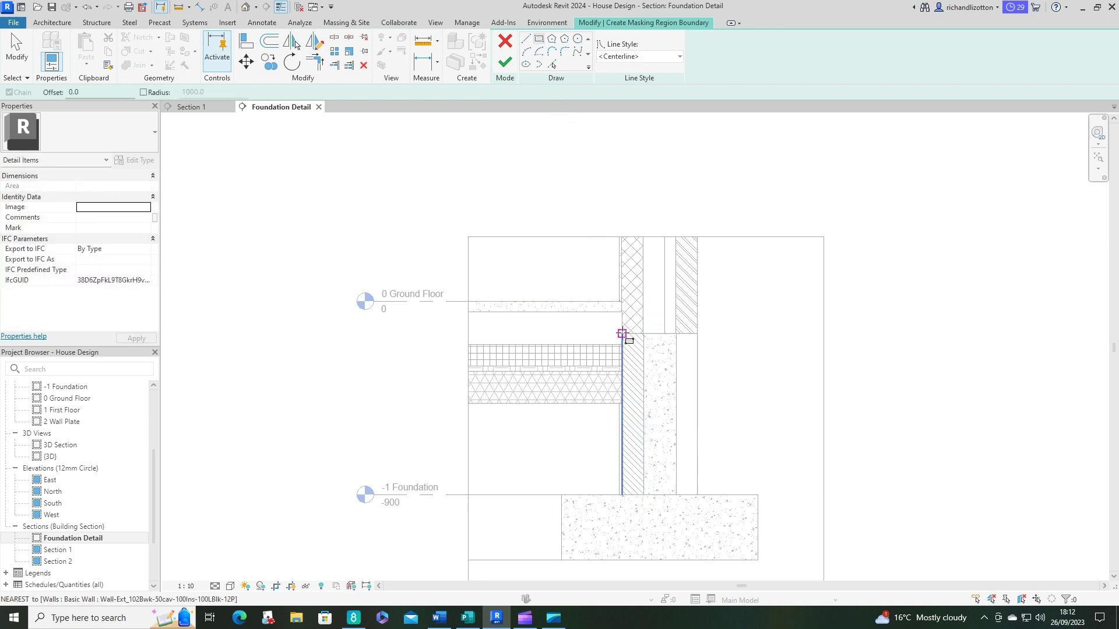
{"action": "left_click", "coordinate": [644, 495]}
{"action": "key", "text": "Escape"}
{"action": "left_click", "coordinate": [636, 335]}
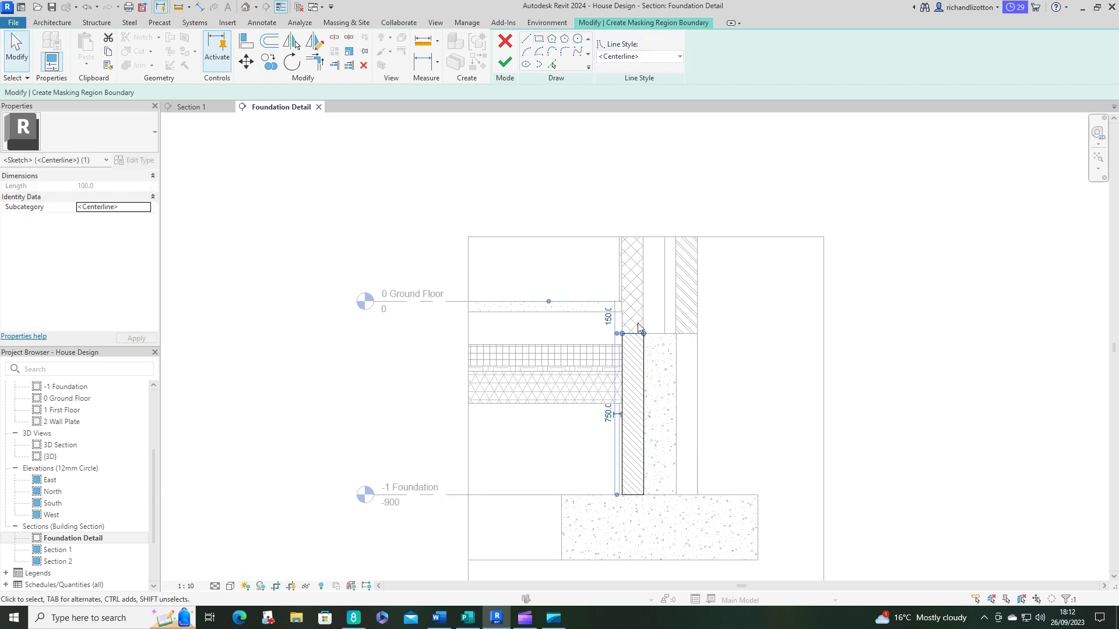
{"action": "left_click_drag", "start_coordinate": [634, 336], "coordinate": [633, 235]}
{"action": "left_click", "coordinate": [505, 62]}
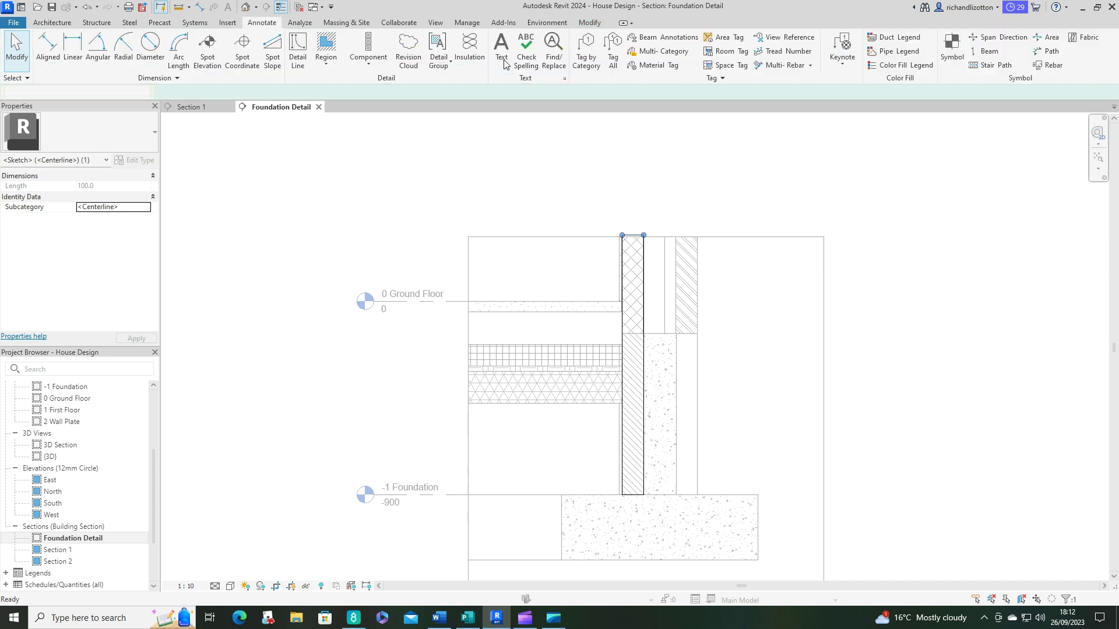
{"action": "left_click", "coordinate": [893, 253]}
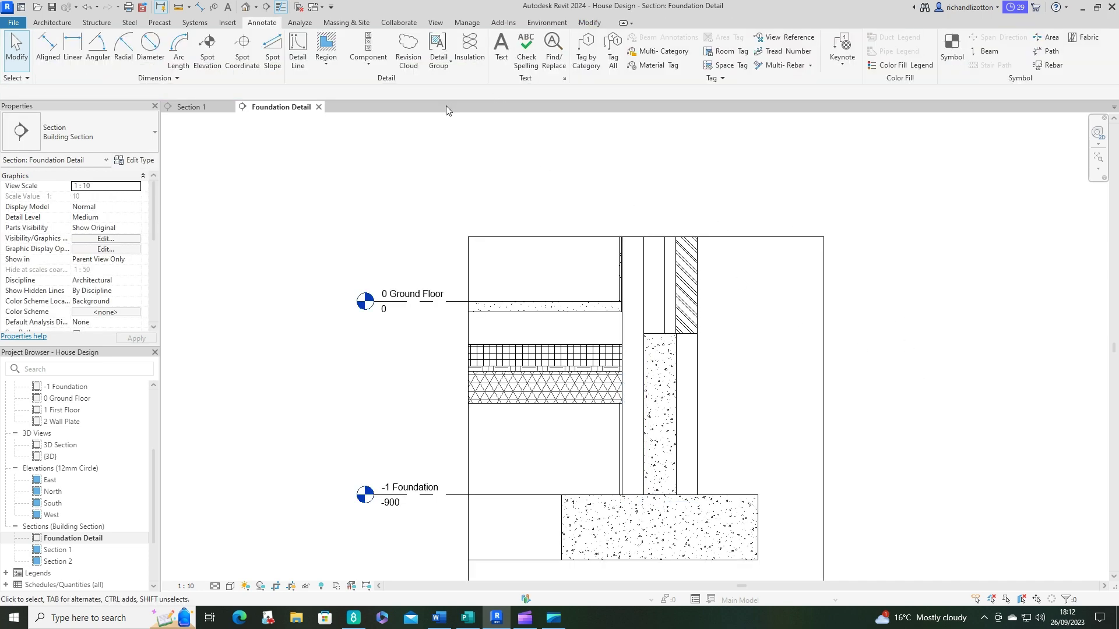
Start a new masking region using the <Invisible lines> boundary style
{"action": "left_click", "coordinate": [330, 66]}
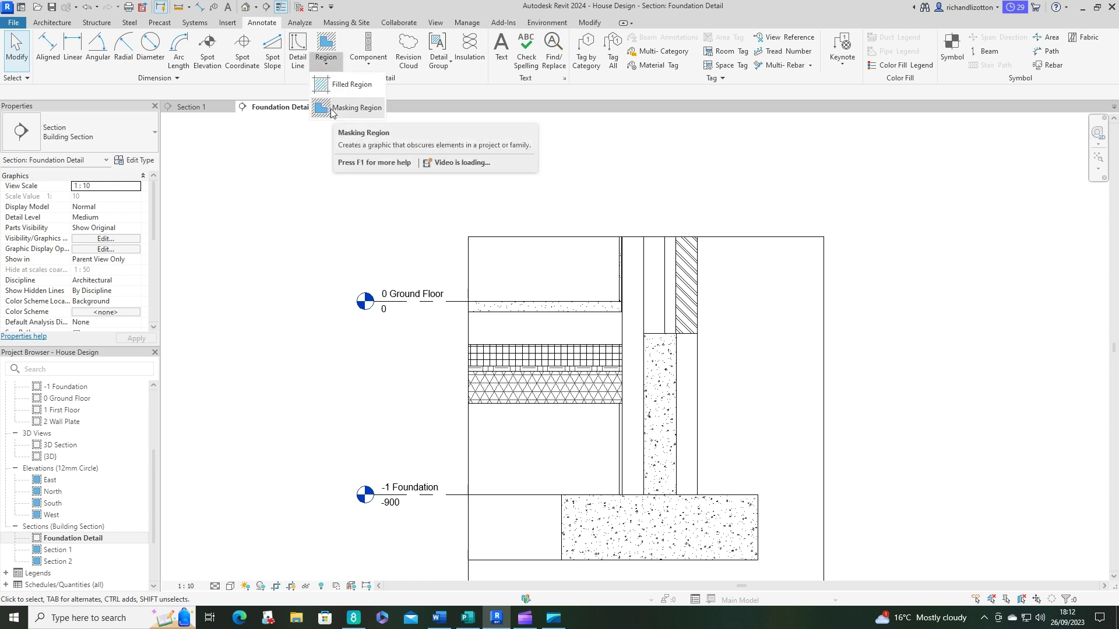
{"action": "left_click", "coordinate": [331, 110]}
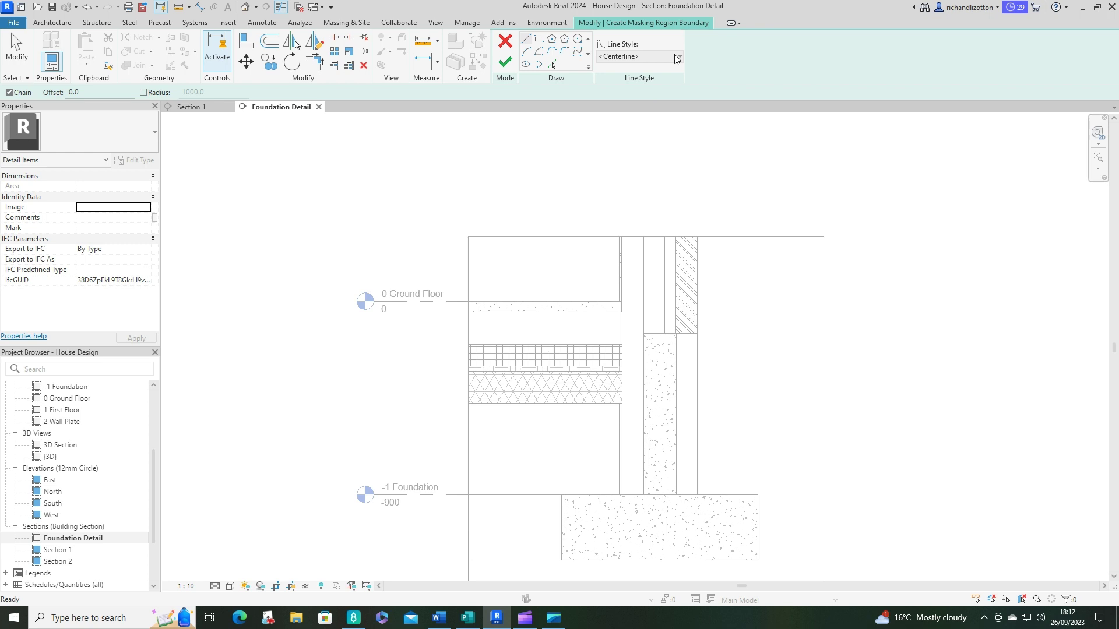
{"action": "left_click", "coordinate": [675, 58]}
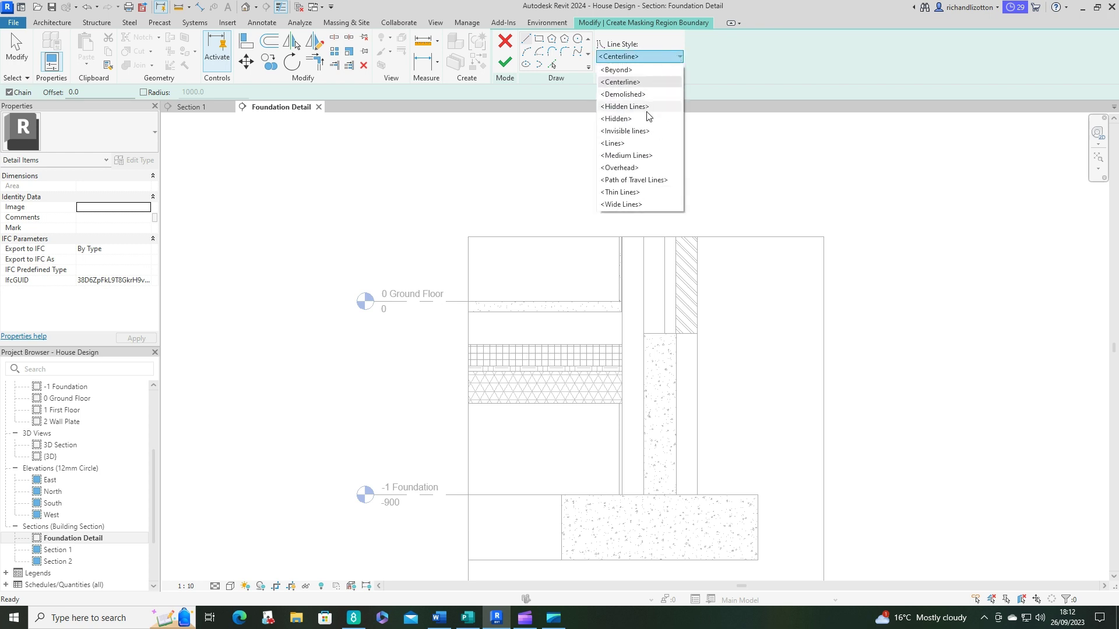
{"action": "left_click", "coordinate": [630, 131]}
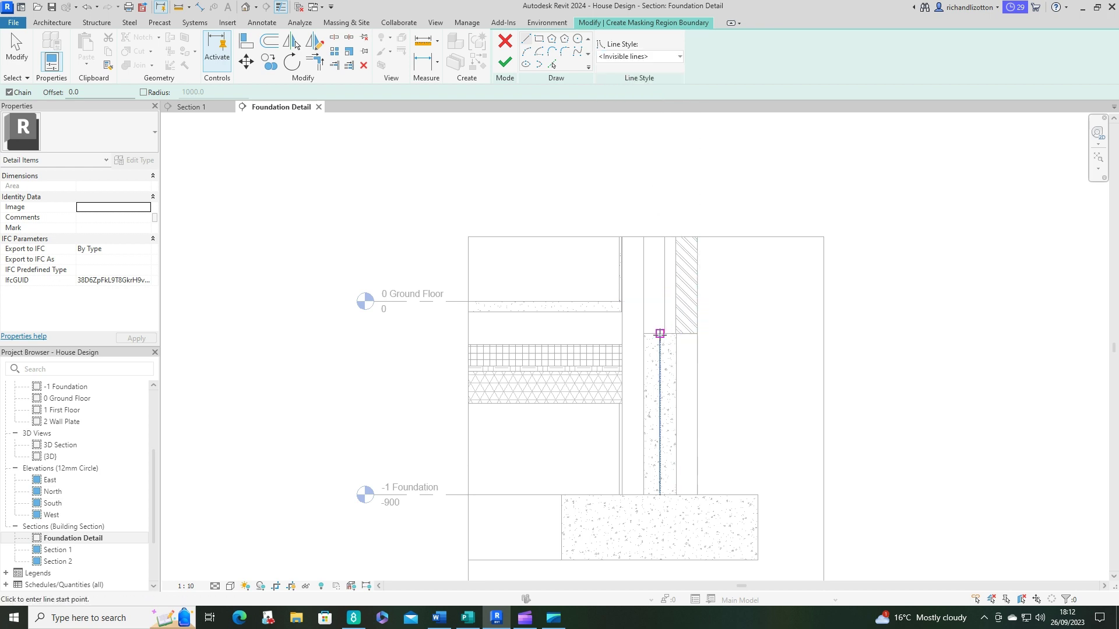
Draw the boundary down the hatched outer wall and across to the wall corner
{"action": "scroll", "coordinate": [709, 252], "scroll_direction": "up", "scroll_amount": 5}
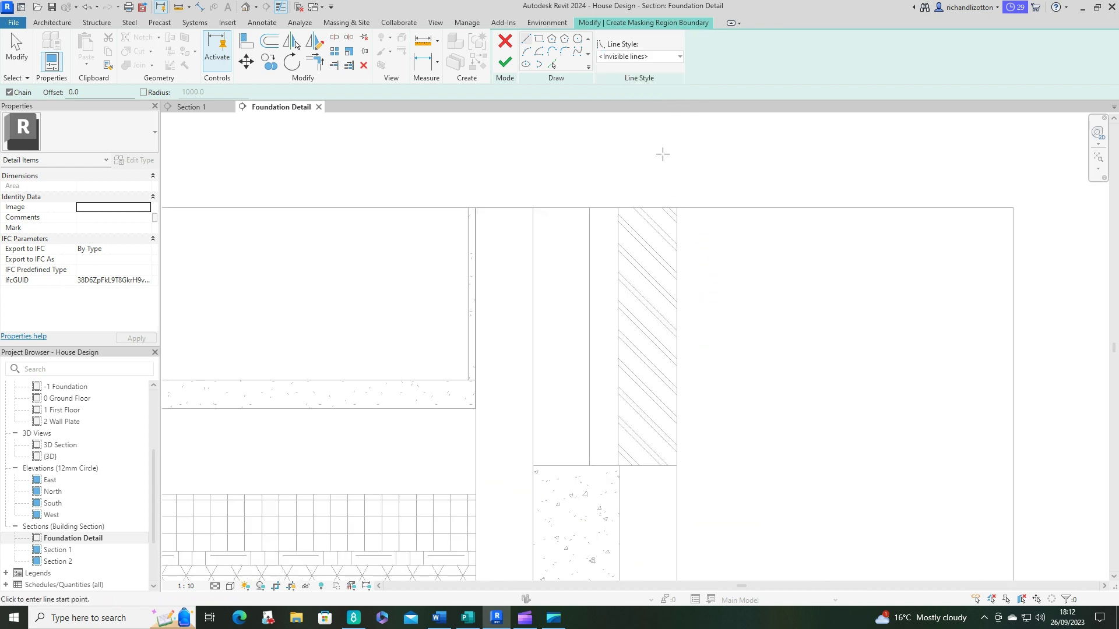
{"action": "left_click", "coordinate": [678, 204]}
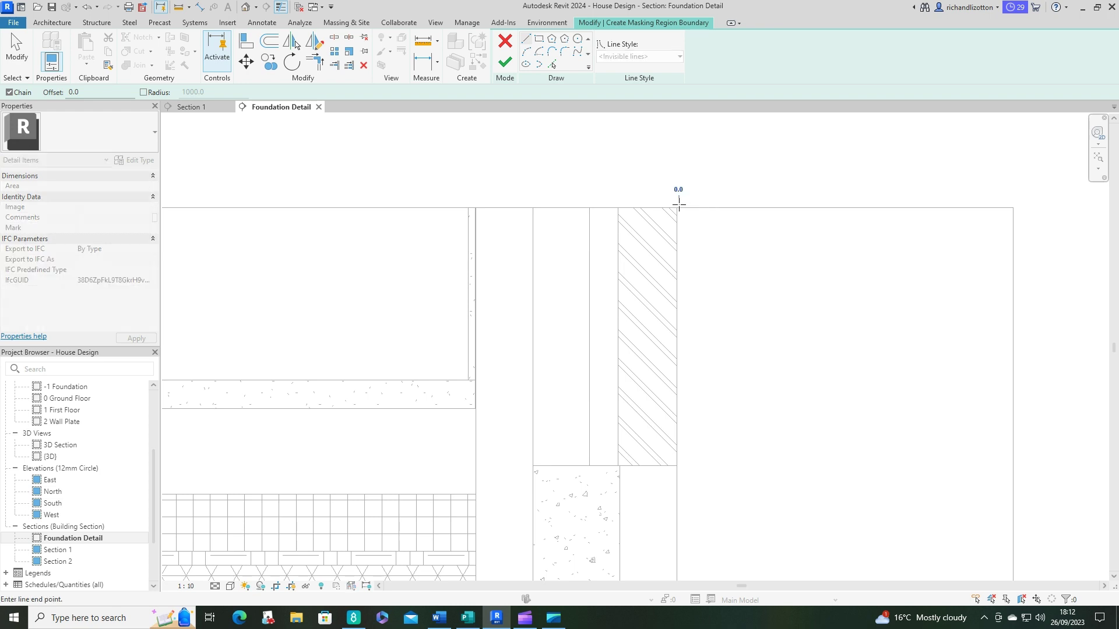
{"action": "left_click", "coordinate": [680, 461]}
{"action": "scroll", "coordinate": [679, 463], "scroll_direction": "up", "scroll_amount": 3}
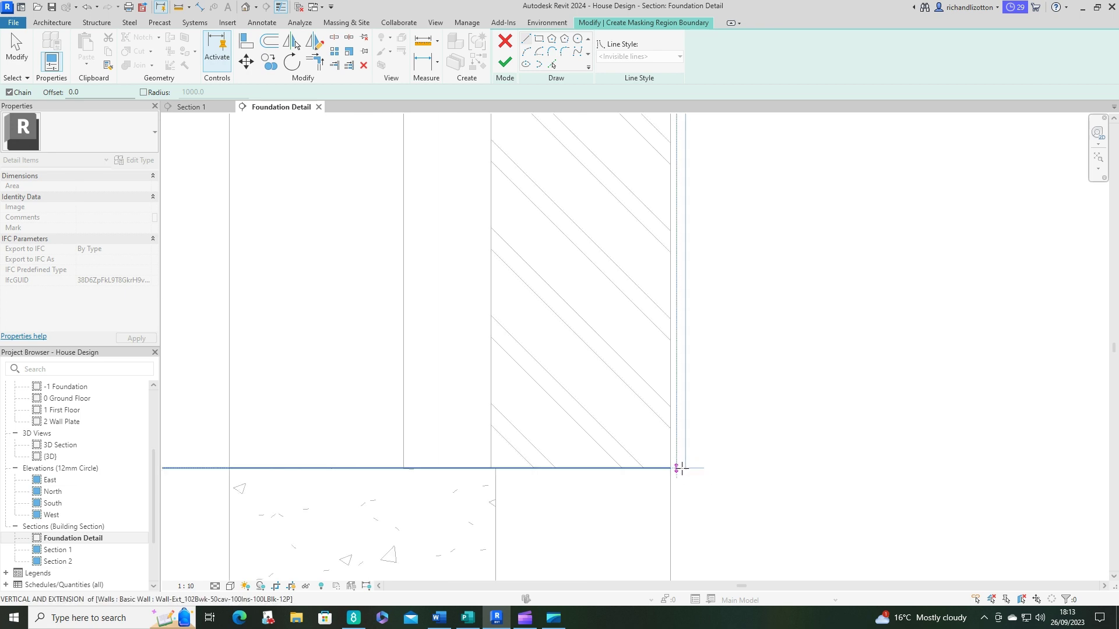
{"action": "scroll", "coordinate": [495, 468], "scroll_direction": "up", "scroll_amount": 3}
{"action": "left_click", "coordinate": [497, 471]}
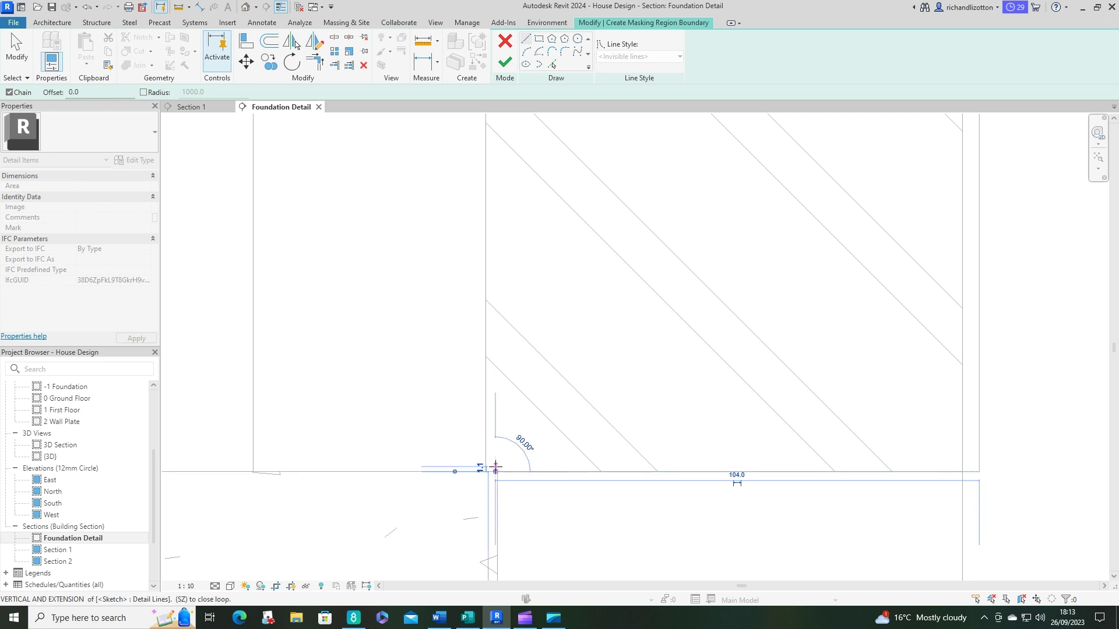
{"action": "scroll", "coordinate": [496, 468], "scroll_direction": "down", "scroll_amount": 4}
{"action": "middle_click_drag", "start_coordinate": [493, 513], "coordinate": [508, 328]}
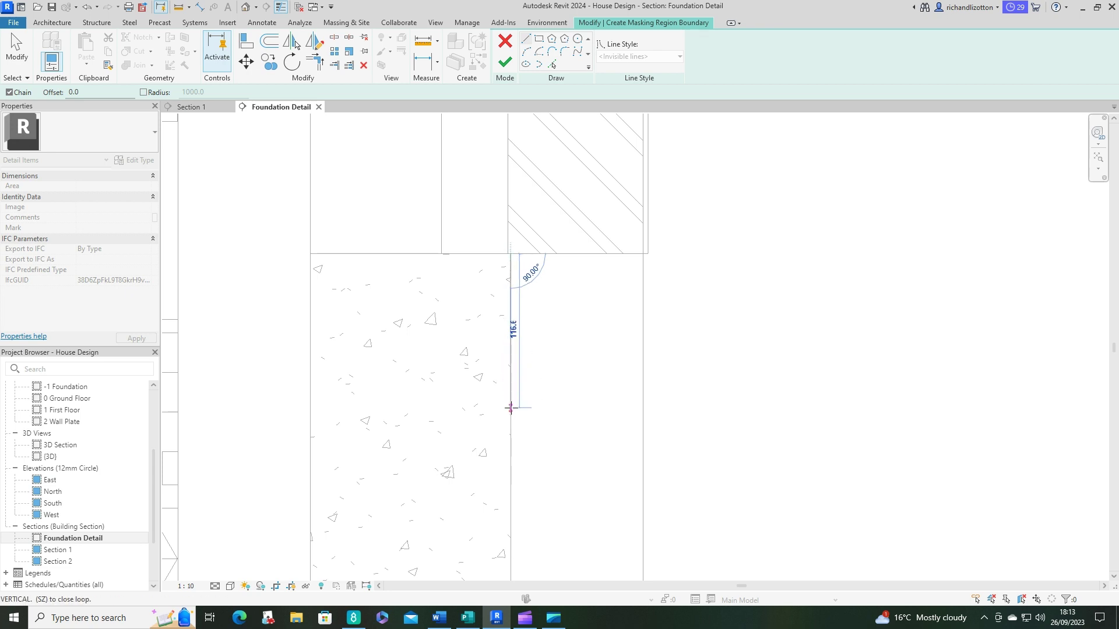
Continue the boundary along the concrete's sloped edge and top, closing the loop at the wall top
{"action": "left_click", "coordinate": [510, 432]}
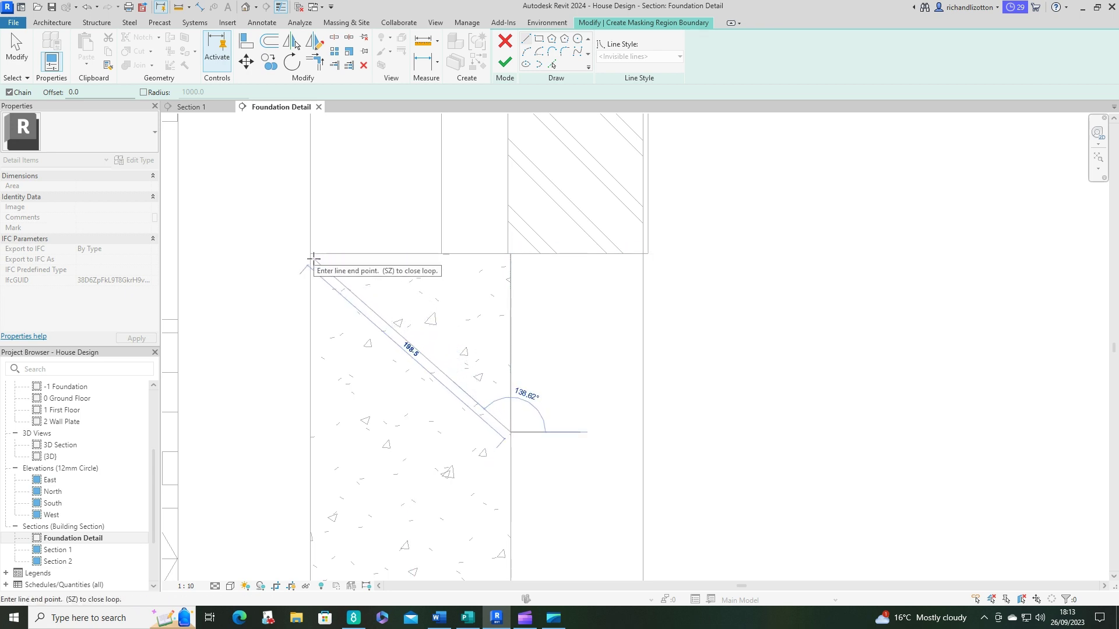
{"action": "scroll", "coordinate": [317, 258], "scroll_direction": "up", "scroll_amount": 4}
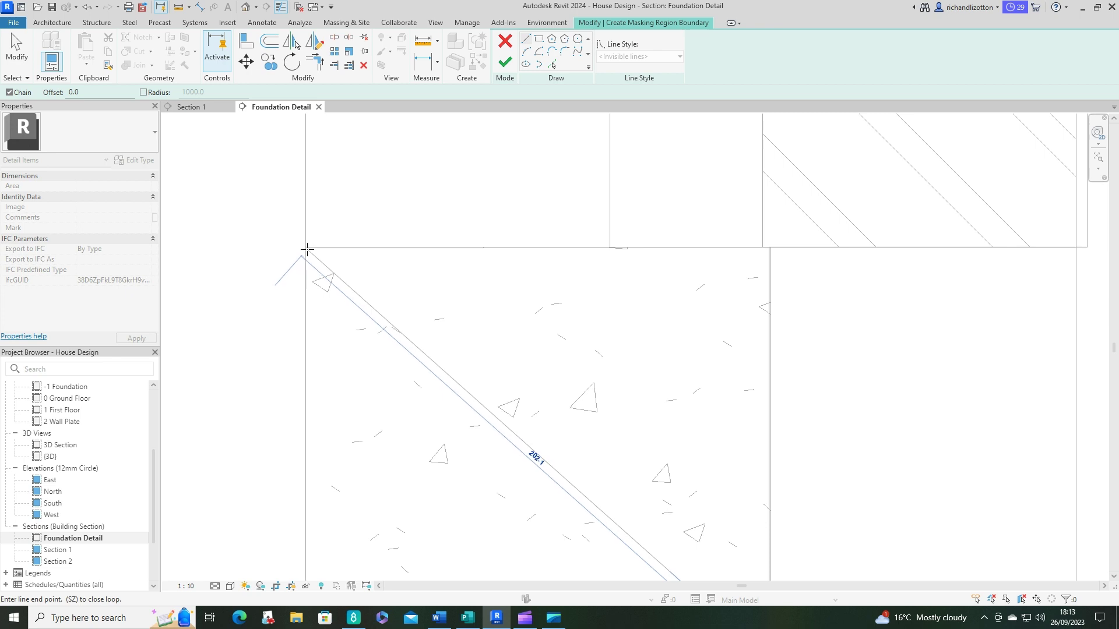
{"action": "left_click", "coordinate": [307, 249]}
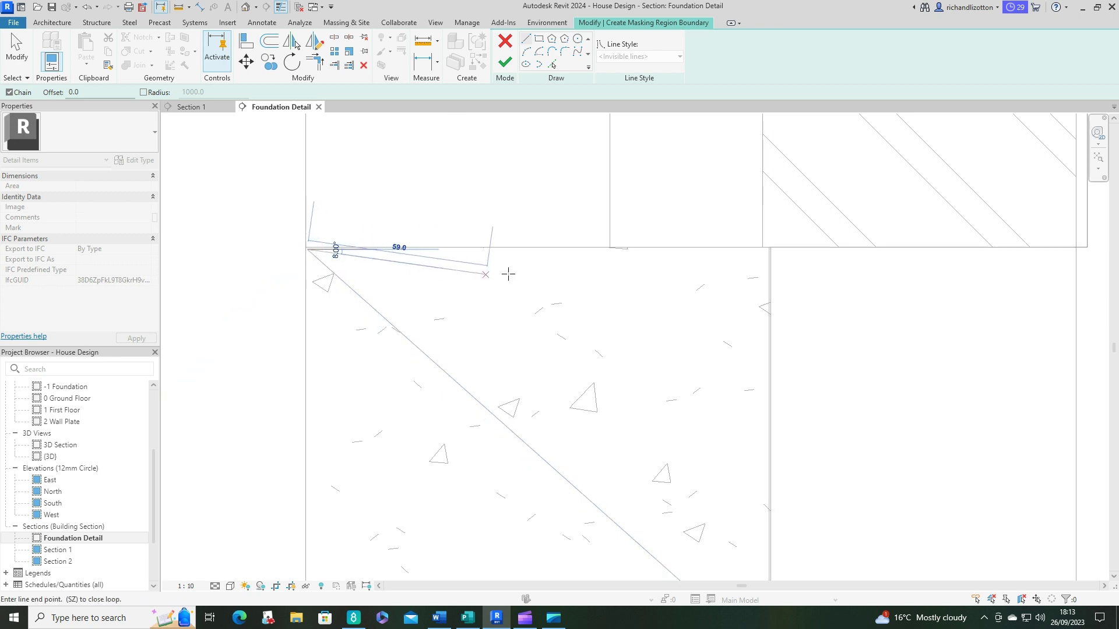
{"action": "left_click", "coordinate": [610, 250]}
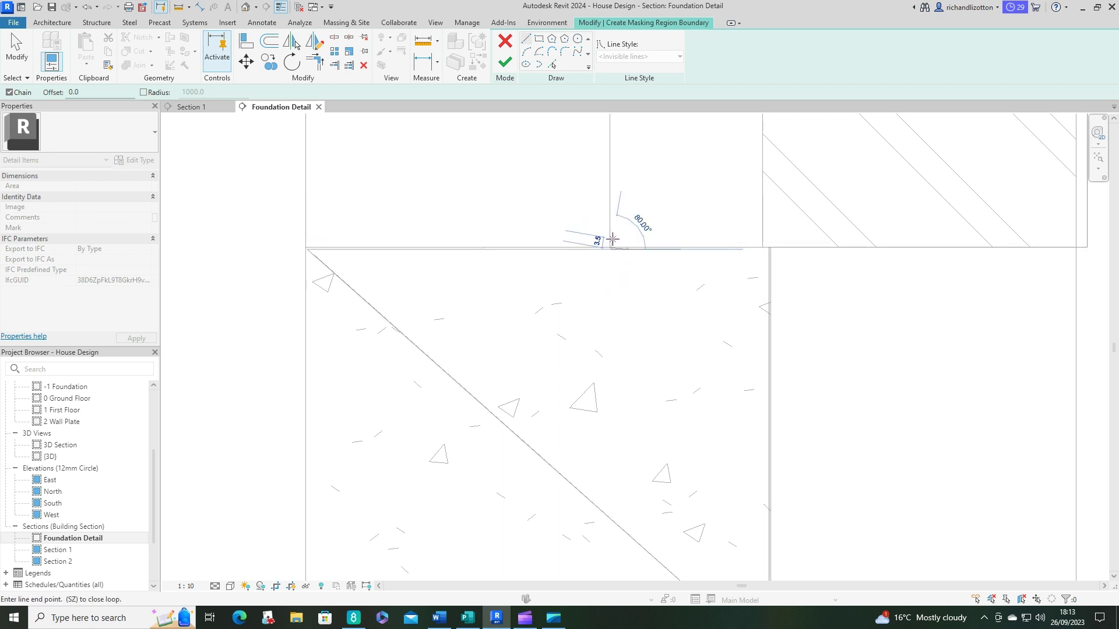
{"action": "left_click", "coordinate": [611, 238]}
{"action": "left_click", "coordinate": [757, 238]}
{"action": "scroll", "coordinate": [760, 227], "scroll_direction": "down", "scroll_amount": 8}
{"action": "middle_click_drag", "start_coordinate": [693, 293], "coordinate": [648, 351]}
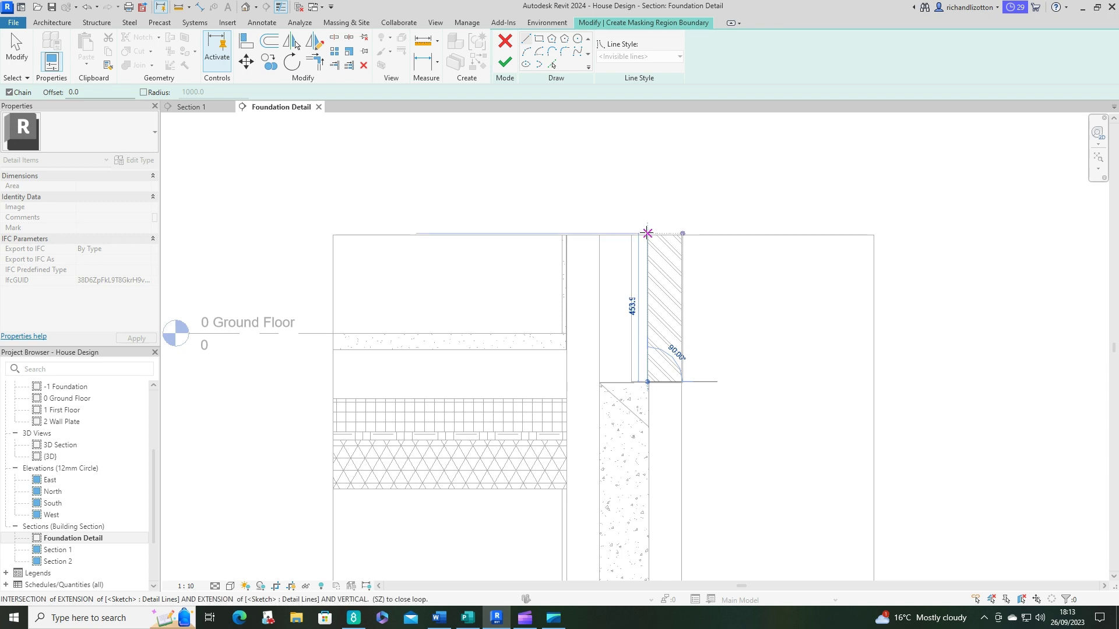
{"action": "left_click", "coordinate": [647, 233]}
{"action": "left_click", "coordinate": [682, 233]}
{"action": "key", "text": "Escape"}
{"action": "key", "text": "Escape"}
Set the sloped boundary edge to <Centerline> and finish the masking region
{"action": "left_click", "coordinate": [629, 415]}
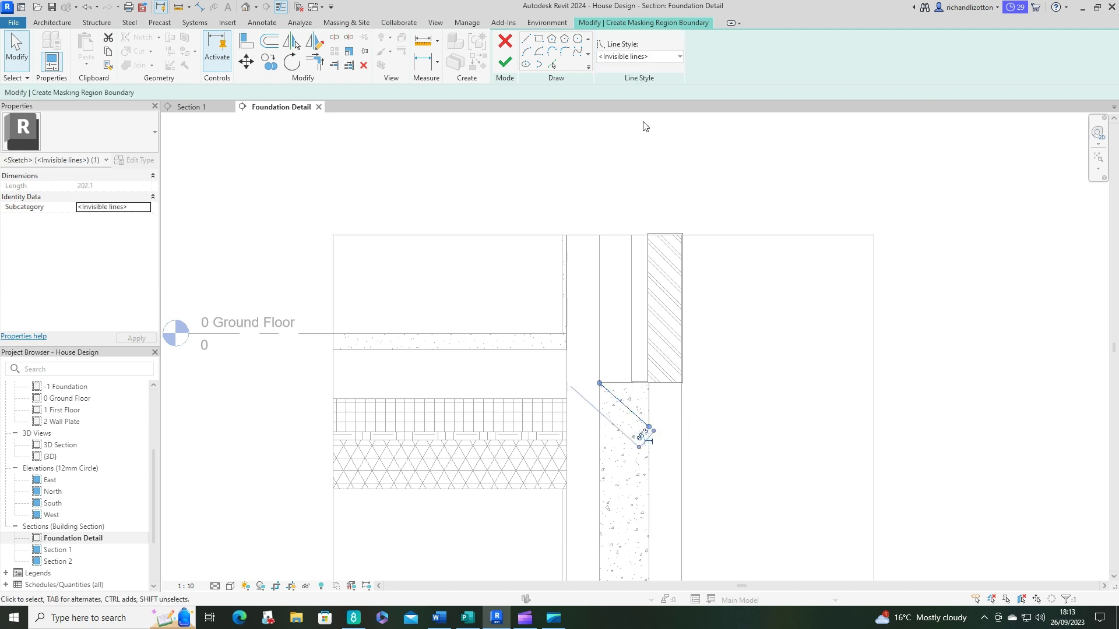
{"action": "left_click", "coordinate": [660, 58]}
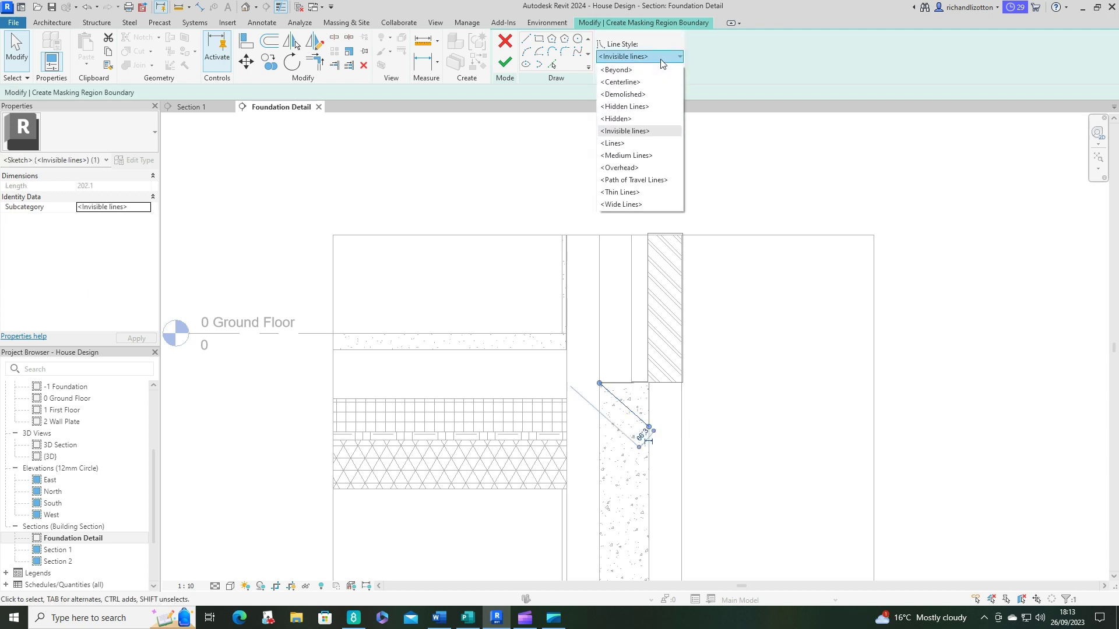
{"action": "left_click", "coordinate": [630, 82]}
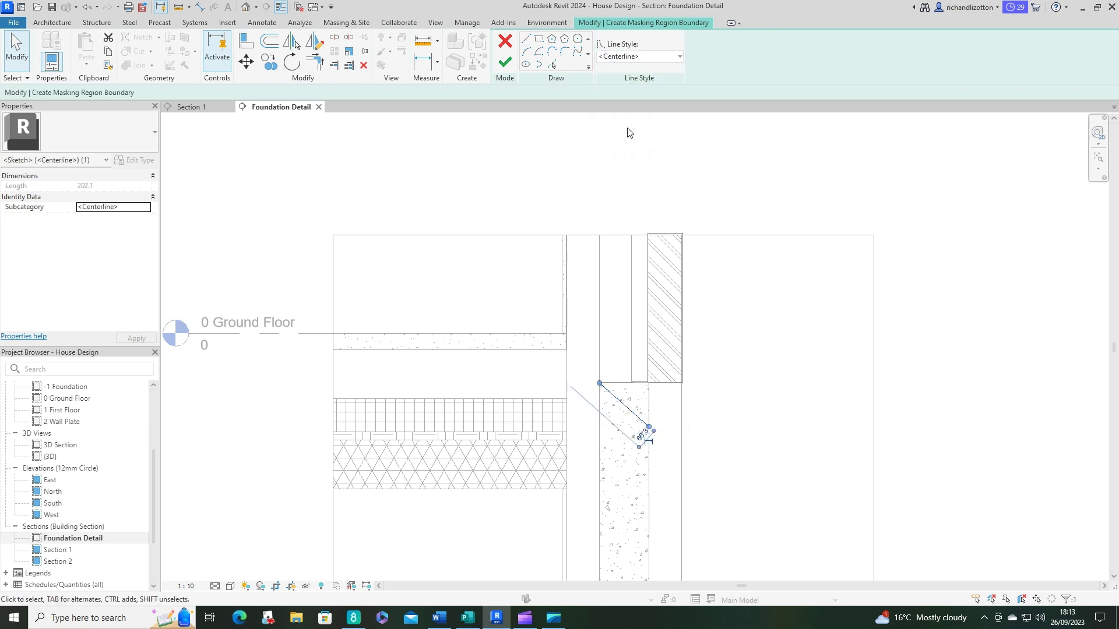
{"action": "left_click", "coordinate": [716, 194]}
{"action": "left_click", "coordinate": [504, 62]}
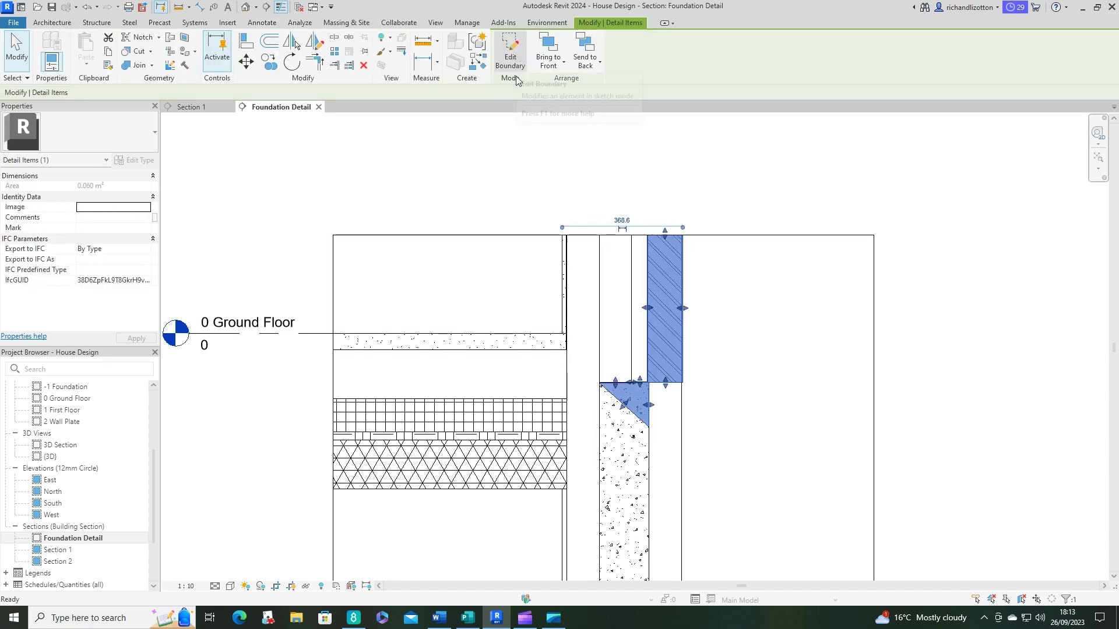
{"action": "left_click", "coordinate": [717, 190]}
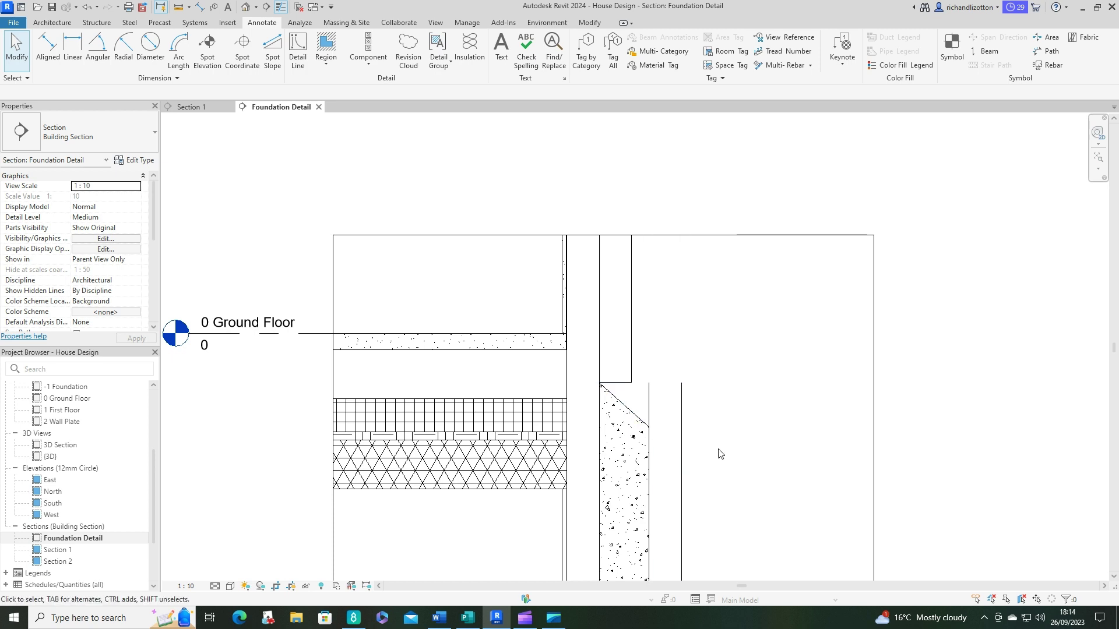
{"action": "mouse_move", "coordinate": [725, 456]}
{"action": "middle_mouse_down"}
{"action": "mouse_move", "coordinate": [711, 336]}
{"action": "mouse_move", "coordinate": [714, 352]}
{"action": "middle_mouse_up"}
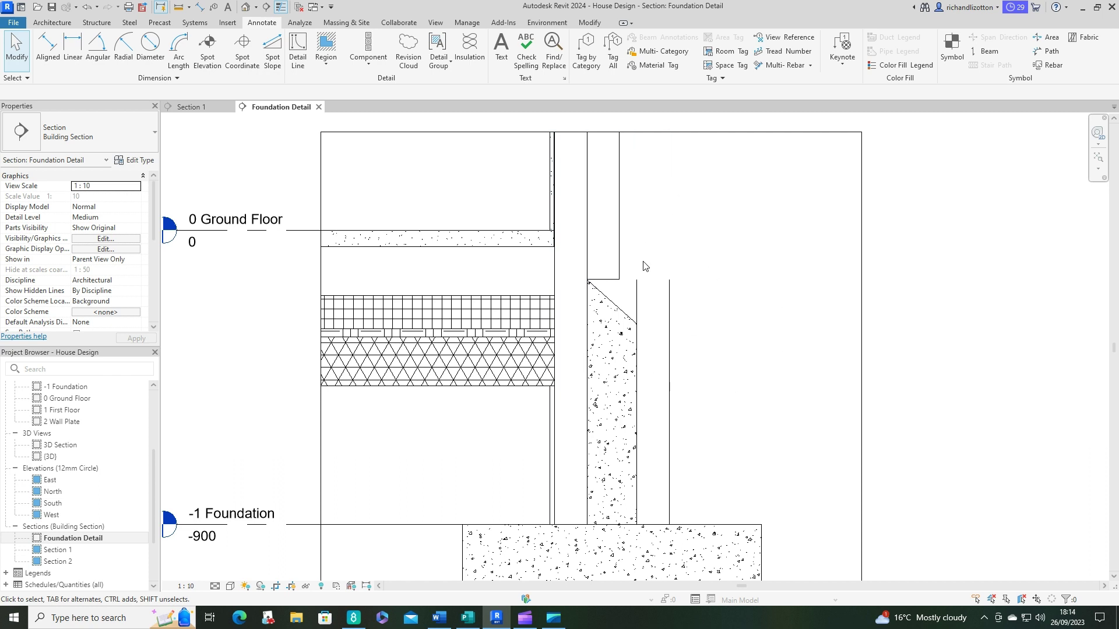
Place a Blockwork - 100mmTk repeating detail from the foundation top up the outer wall
{"action": "left_click", "coordinate": [362, 61]}
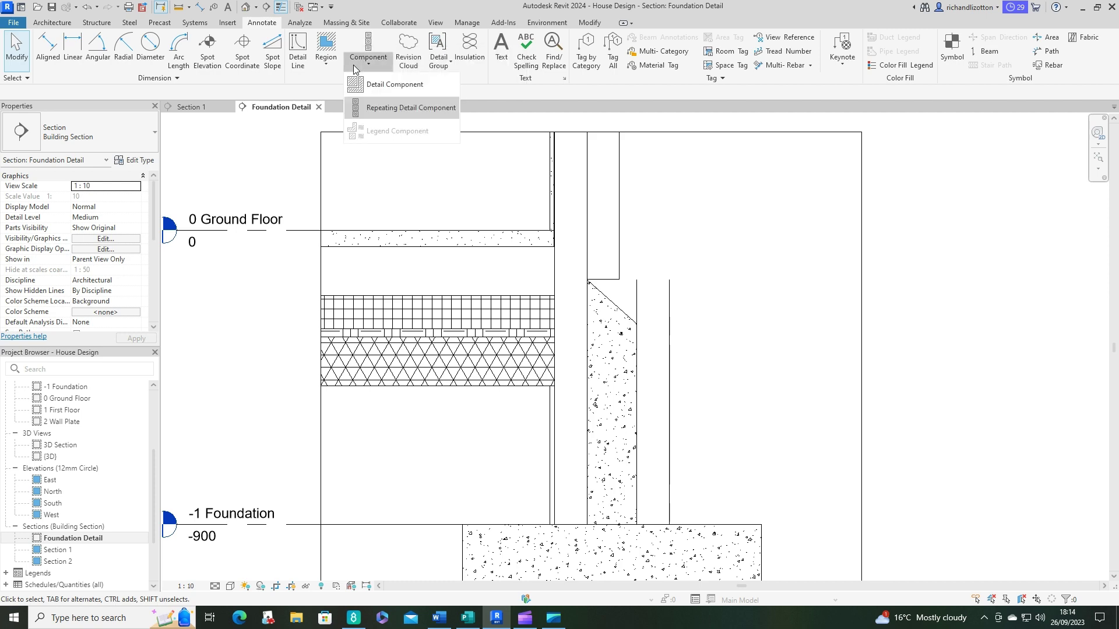
{"action": "left_click", "coordinate": [376, 109]}
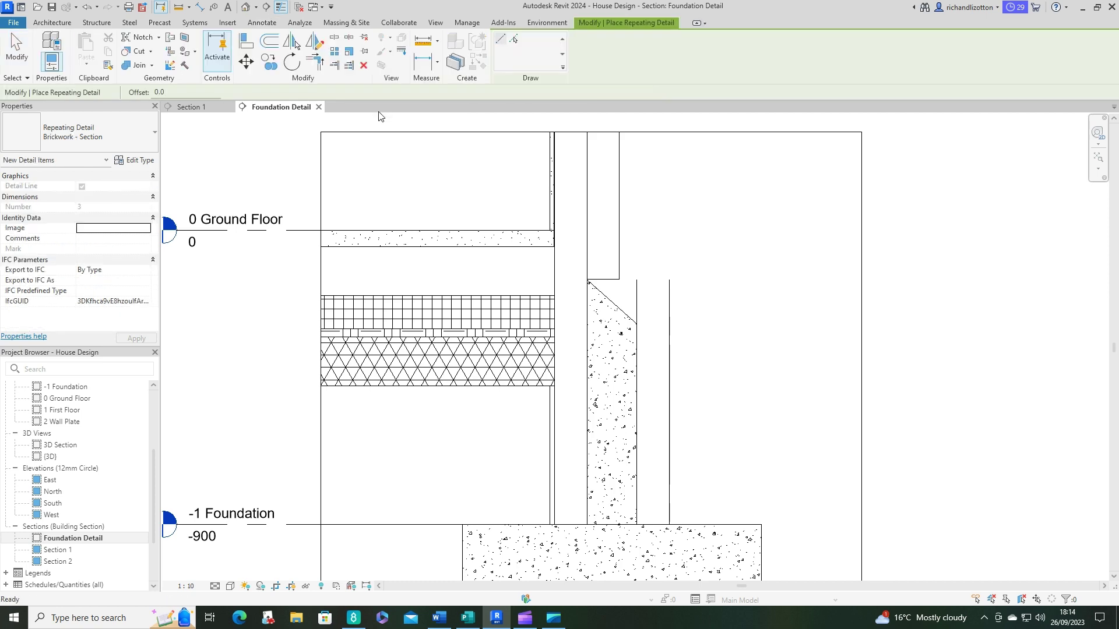
{"action": "left_click", "coordinate": [155, 133]}
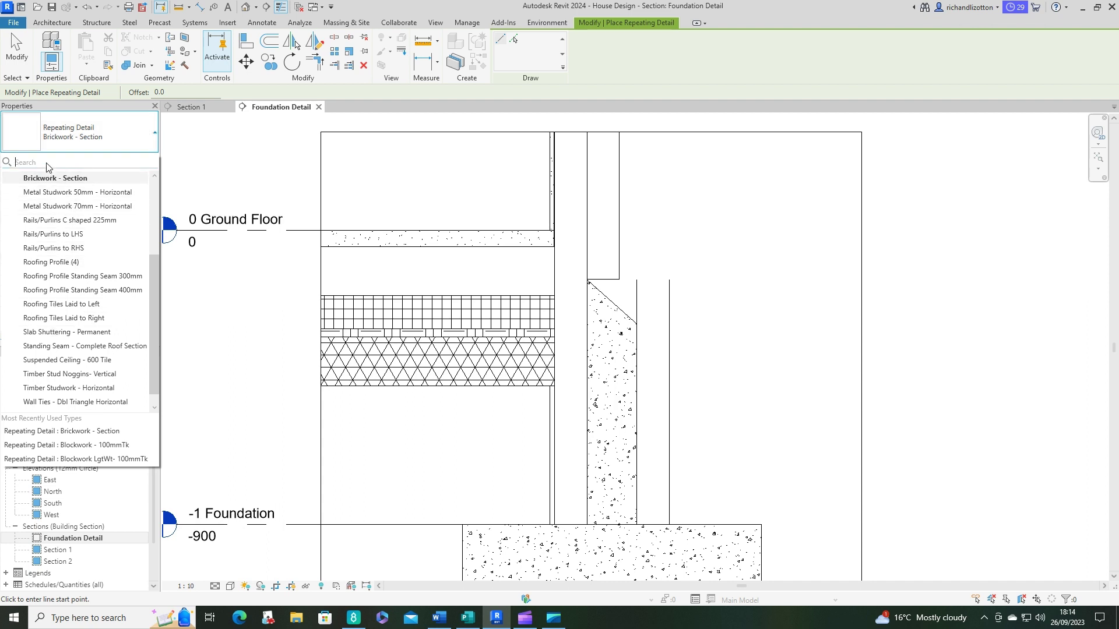
{"action": "type", "text": "block"}
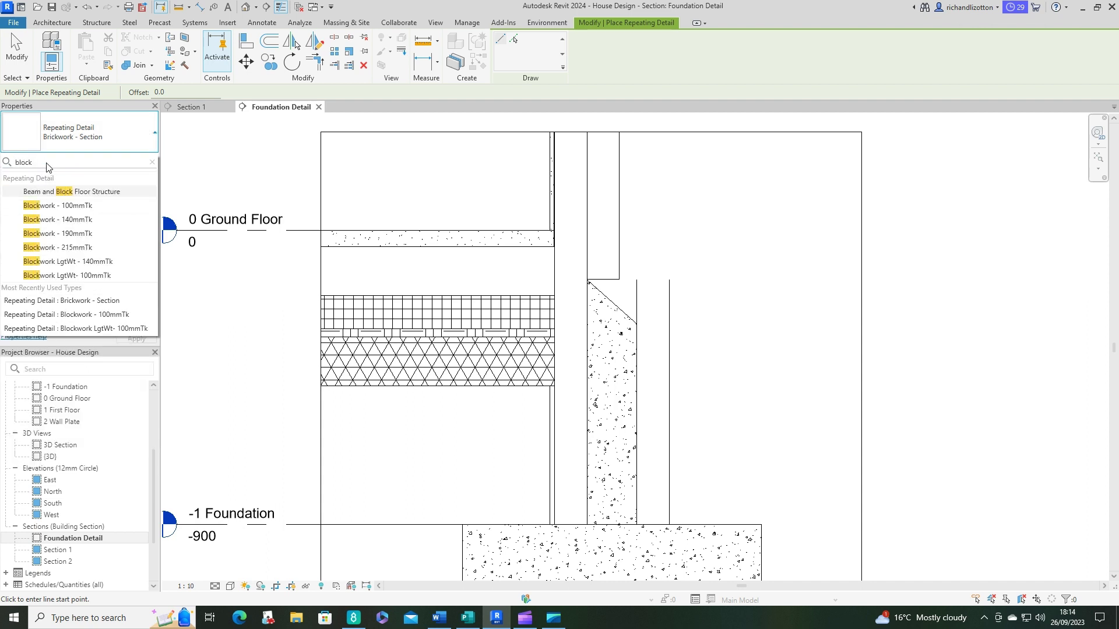
{"action": "left_click", "coordinate": [78, 209]}
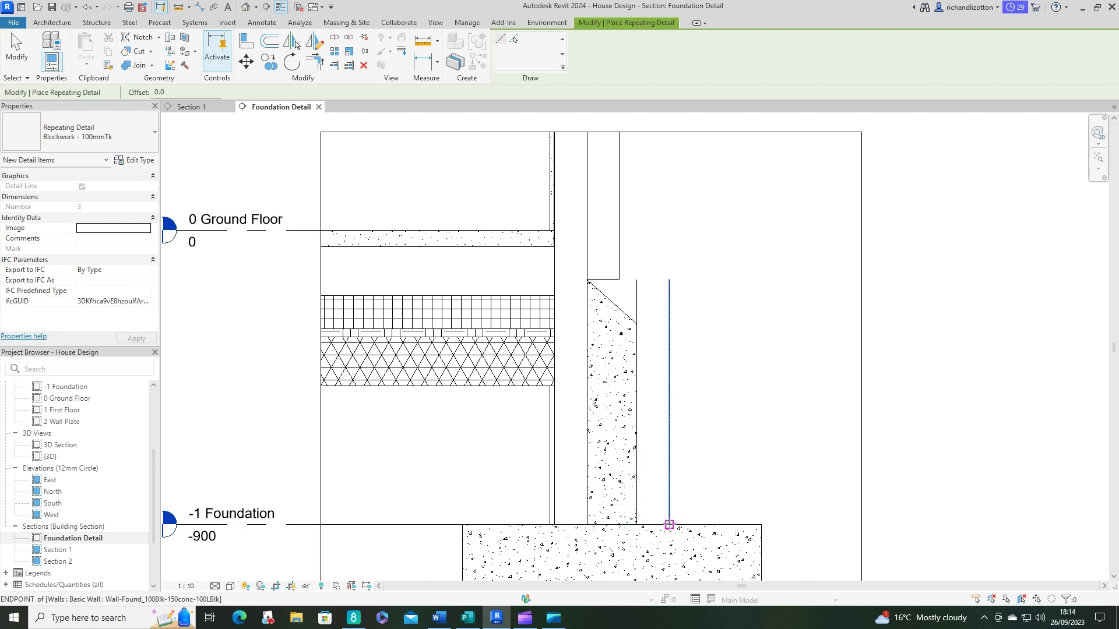
{"action": "left_click", "coordinate": [669, 525]}
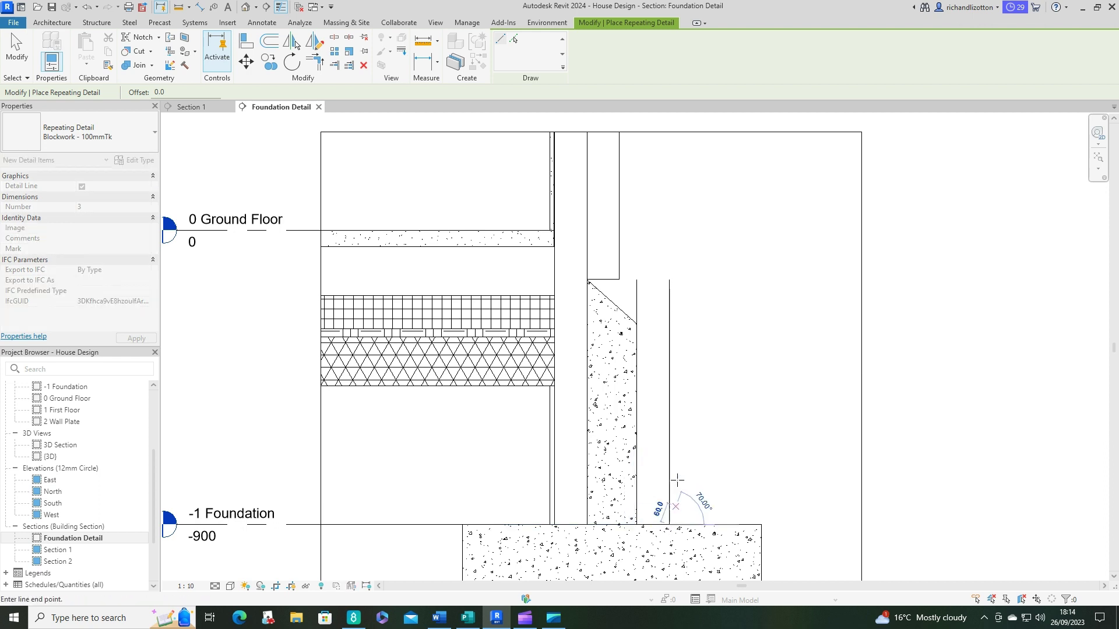
{"action": "left_click", "coordinate": [669, 279]}
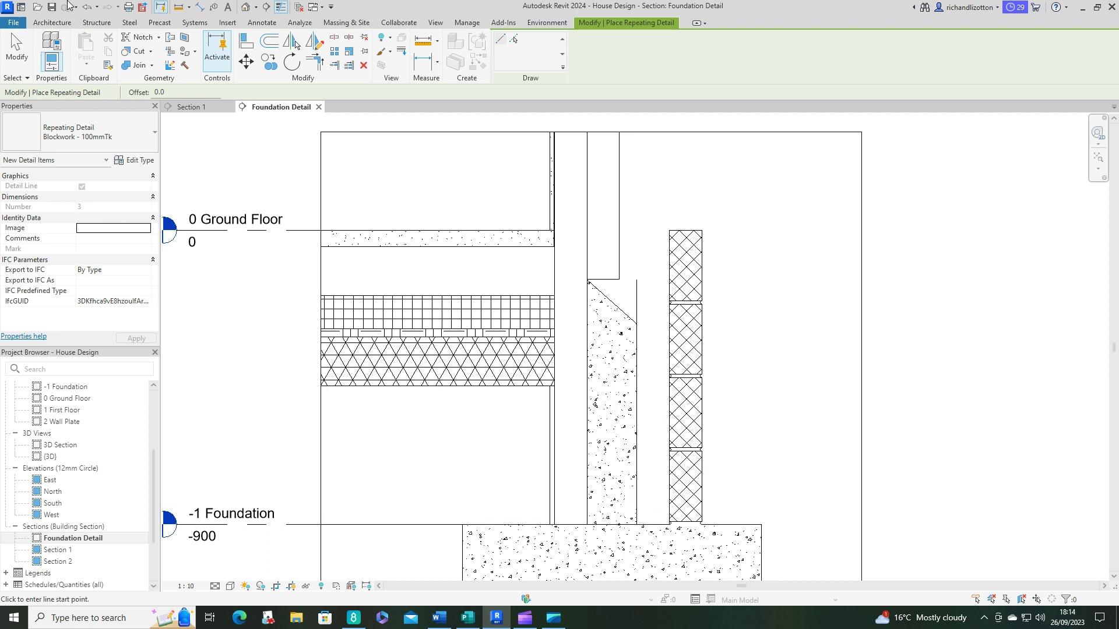
Redo the 100mm blockwork run from the foundation top up the outer leaf
{"action": "left_click", "coordinate": [87, 8]}
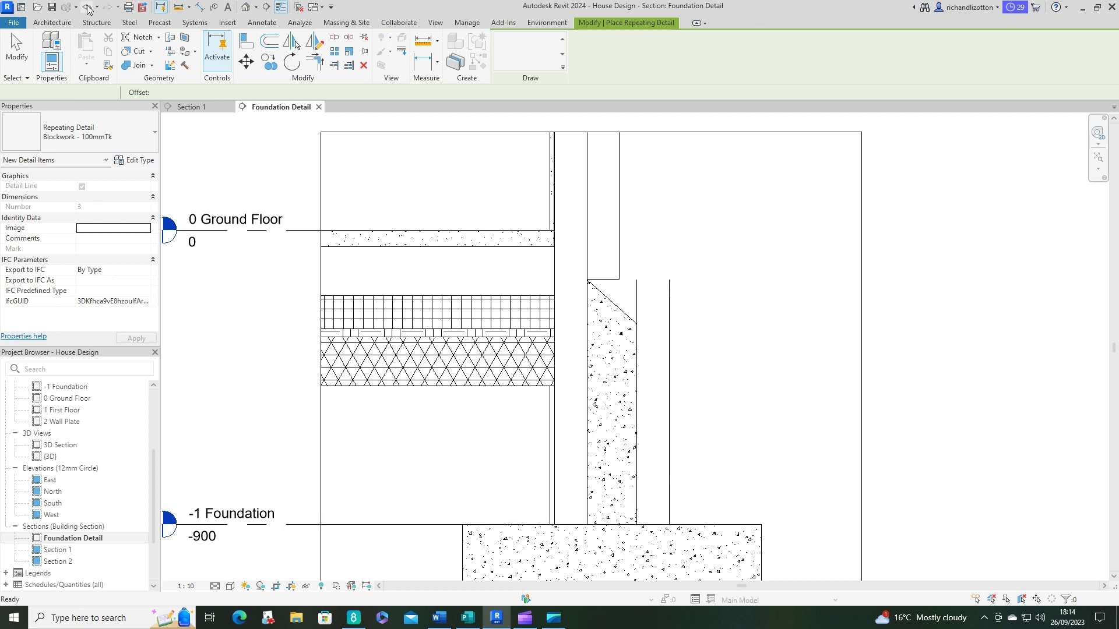
{"action": "left_click", "coordinate": [637, 525]}
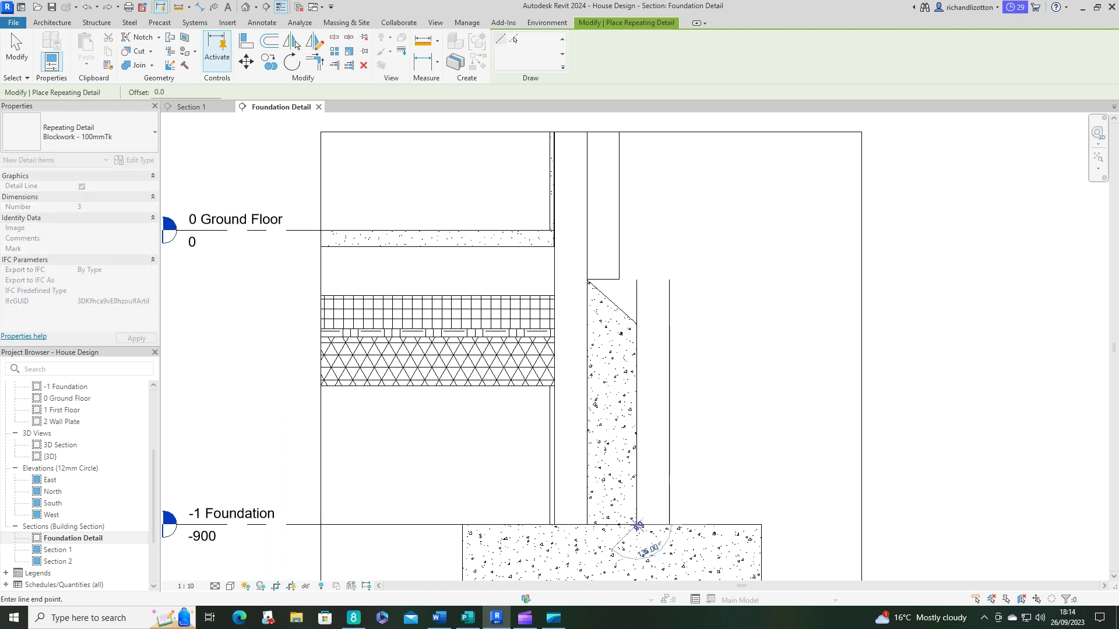
{"action": "left_click", "coordinate": [637, 280]}
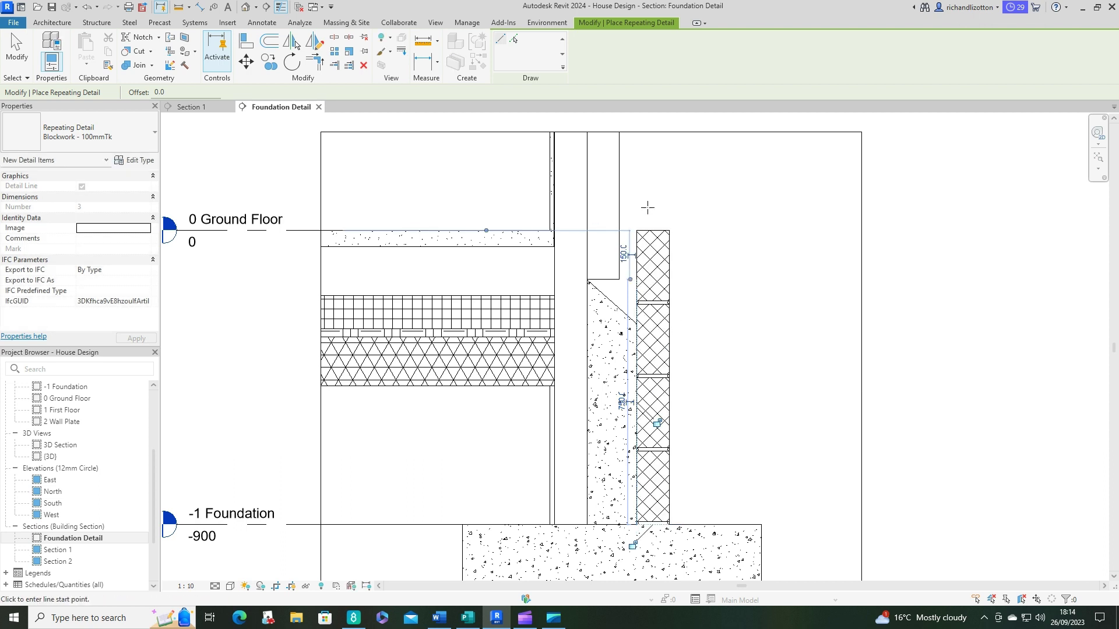
{"action": "scroll", "coordinate": [681, 297], "scroll_direction": "up", "scroll_amount": 2}
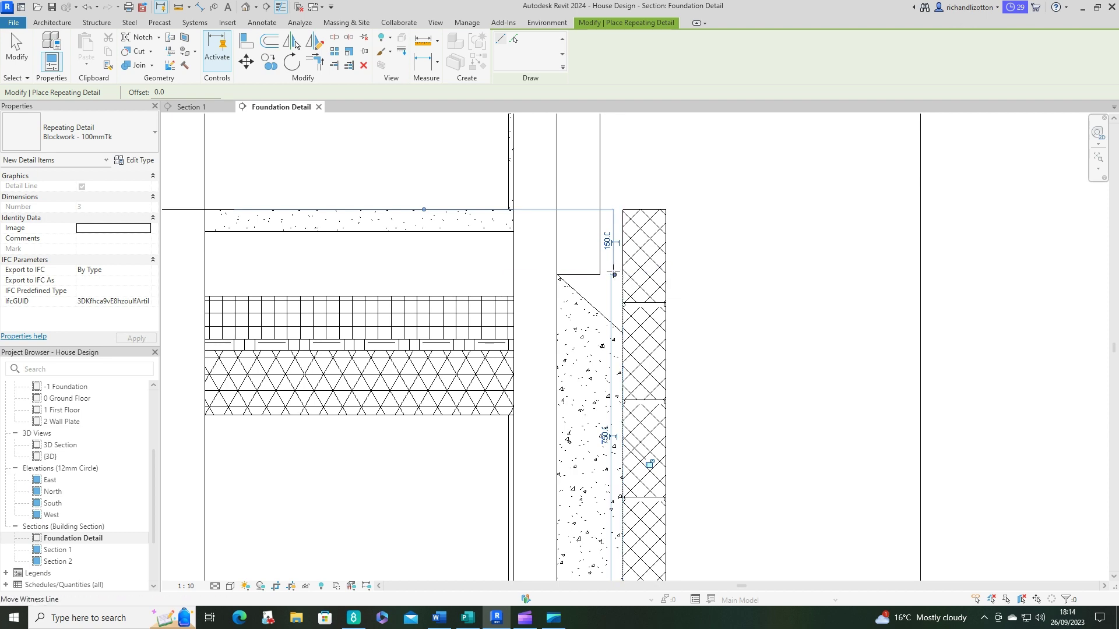
{"action": "key", "text": "Escape"}
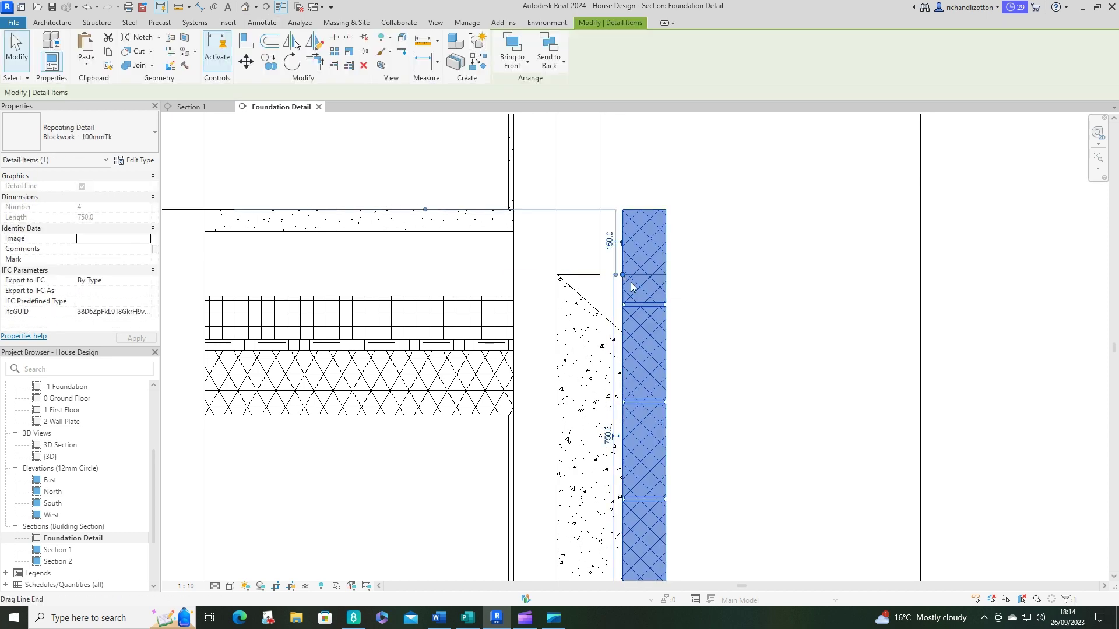
Shorten the blockwork run from its top to 665 long, three blocks
{"action": "left_click", "coordinate": [627, 293]}
{"action": "scroll", "coordinate": [626, 293], "scroll_direction": "up", "scroll_amount": 2}
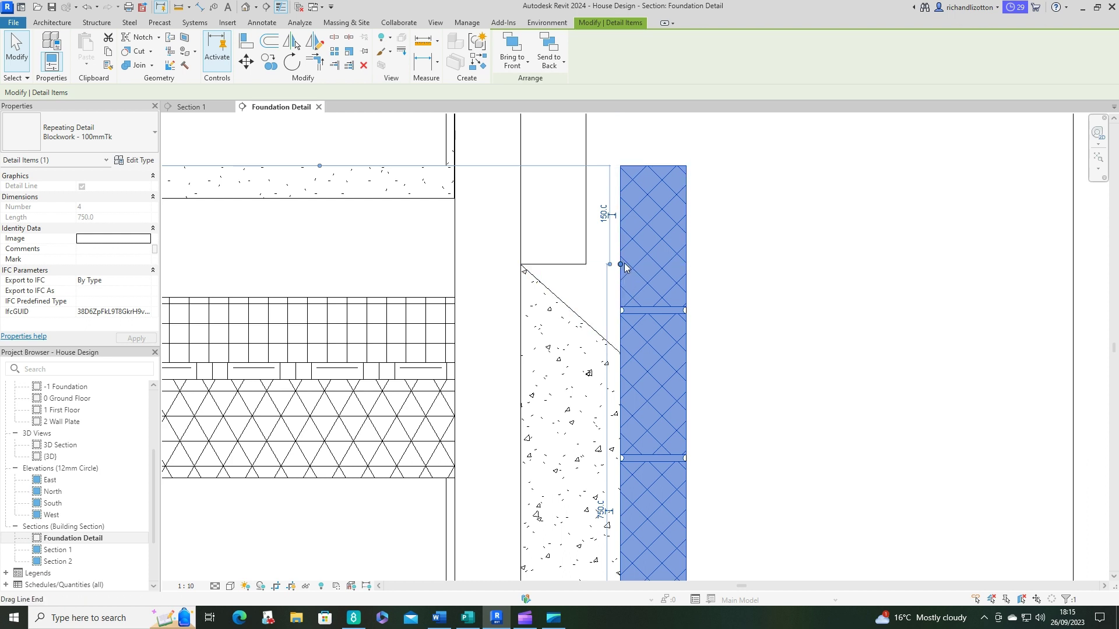
{"action": "left_click_drag", "start_coordinate": [621, 267], "coordinate": [621, 321]}
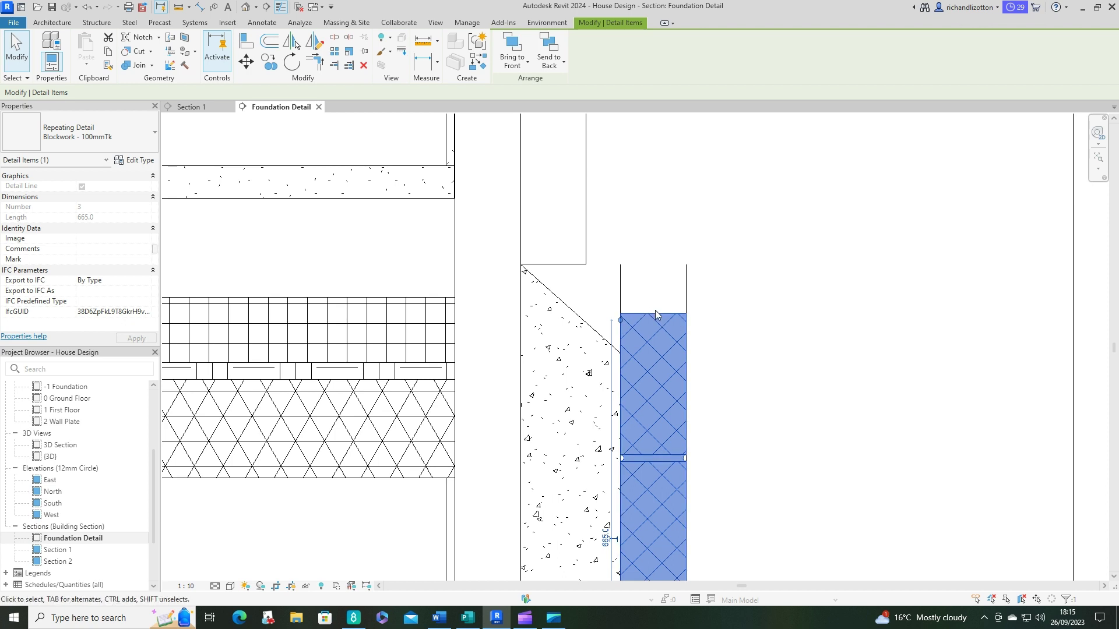
{"action": "scroll", "coordinate": [651, 313], "scroll_direction": "down", "scroll_amount": 4}
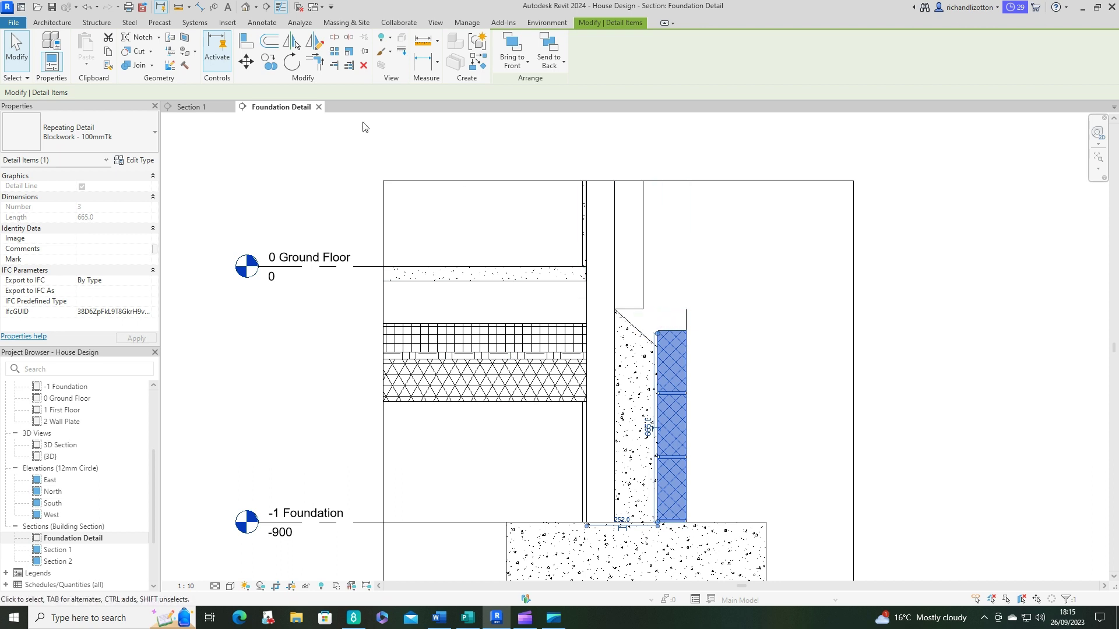
Draw a second Blockwork - 100mmTk run up the inner leaf from its base to floor level
{"action": "left_click", "coordinate": [462, 127]}
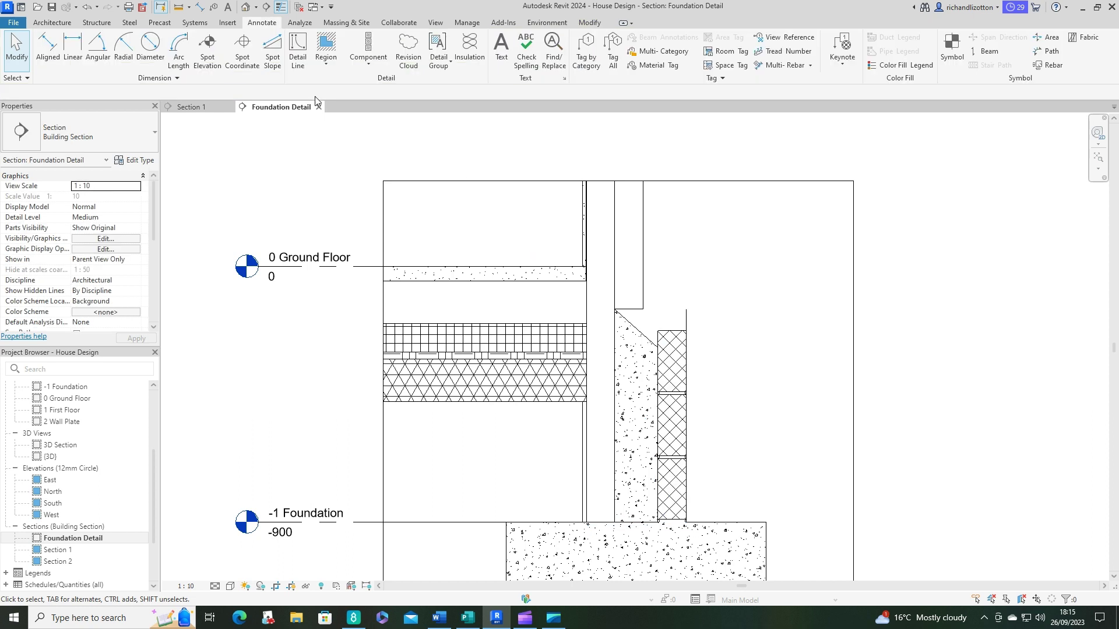
{"action": "left_click", "coordinate": [368, 46]}
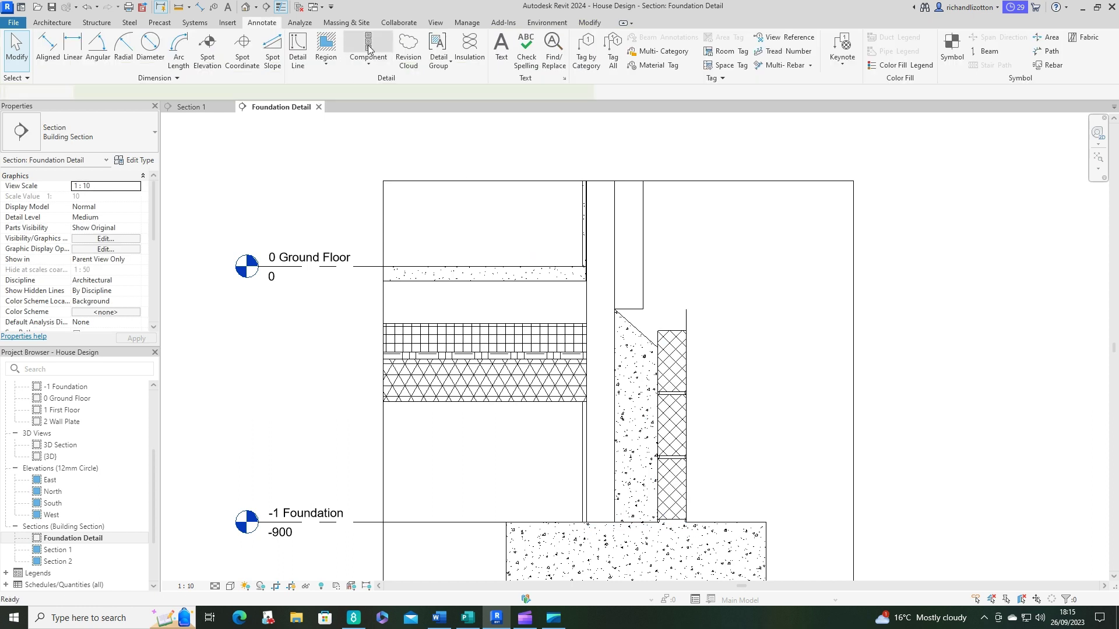
{"action": "left_click", "coordinate": [580, 520]}
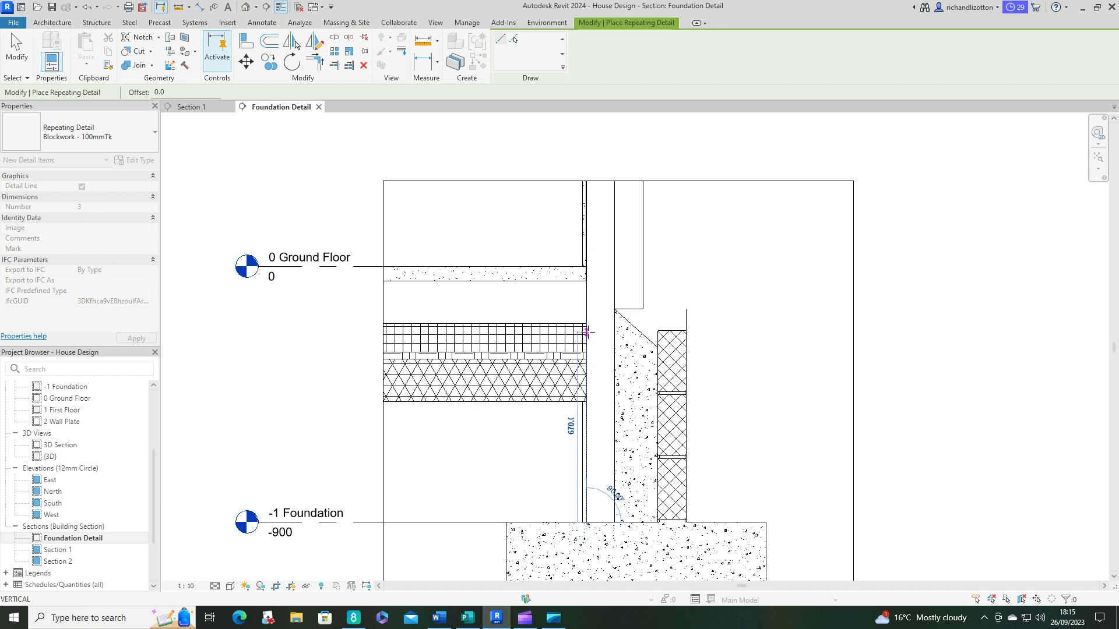
{"action": "scroll", "coordinate": [587, 332], "scroll_direction": "up", "scroll_amount": 3}
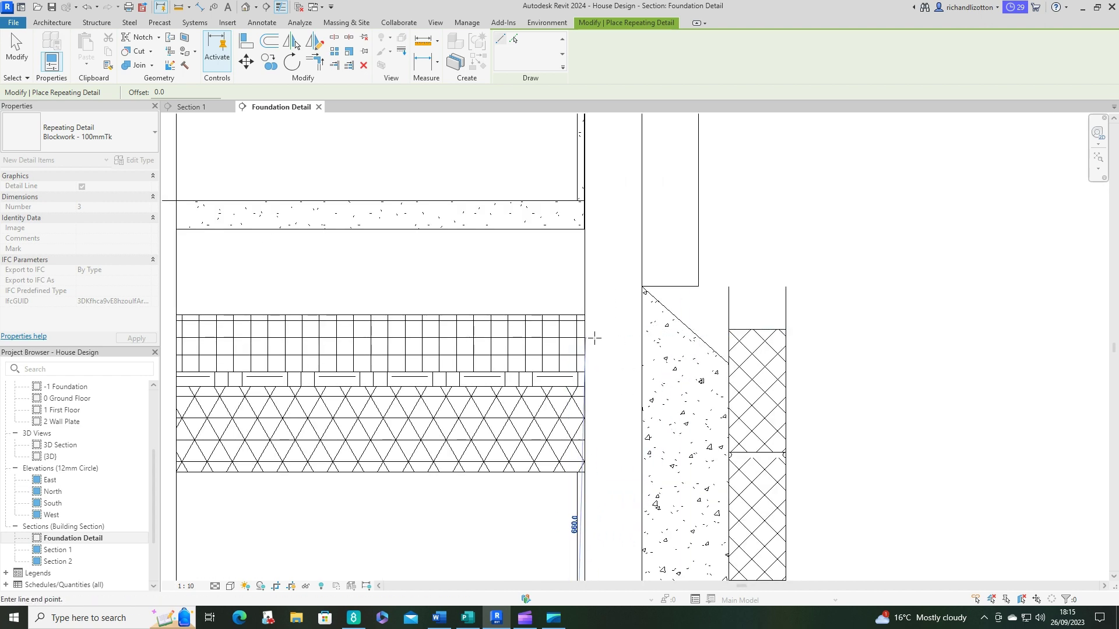
{"action": "left_click", "coordinate": [585, 337]}
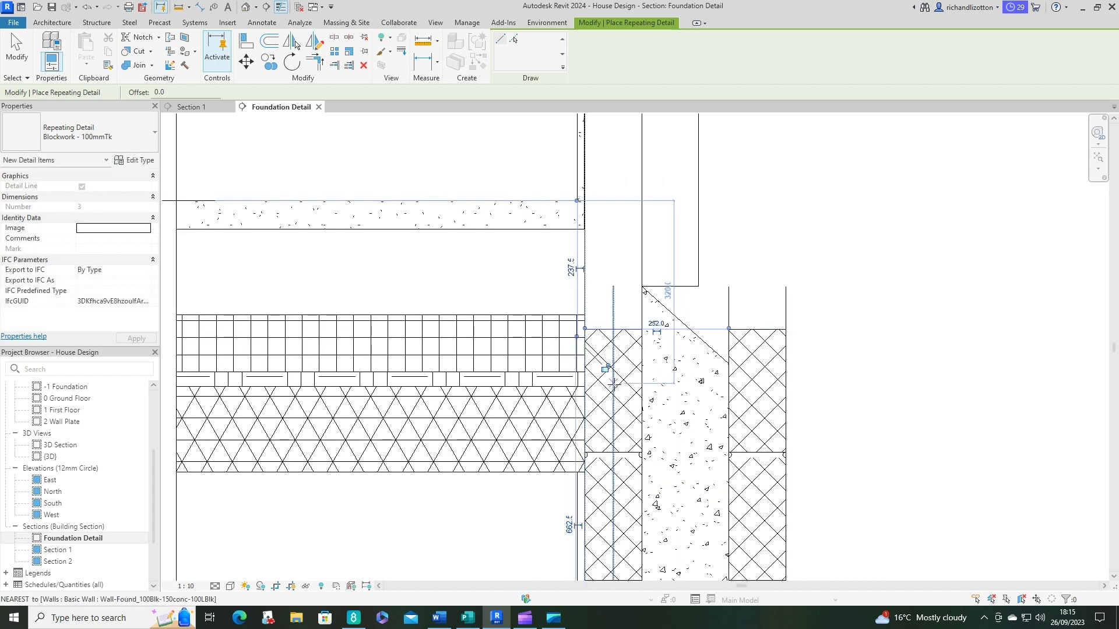
{"action": "key", "text": "Escape"}
{"action": "scroll", "coordinate": [709, 350], "scroll_direction": "down", "scroll_amount": 2}
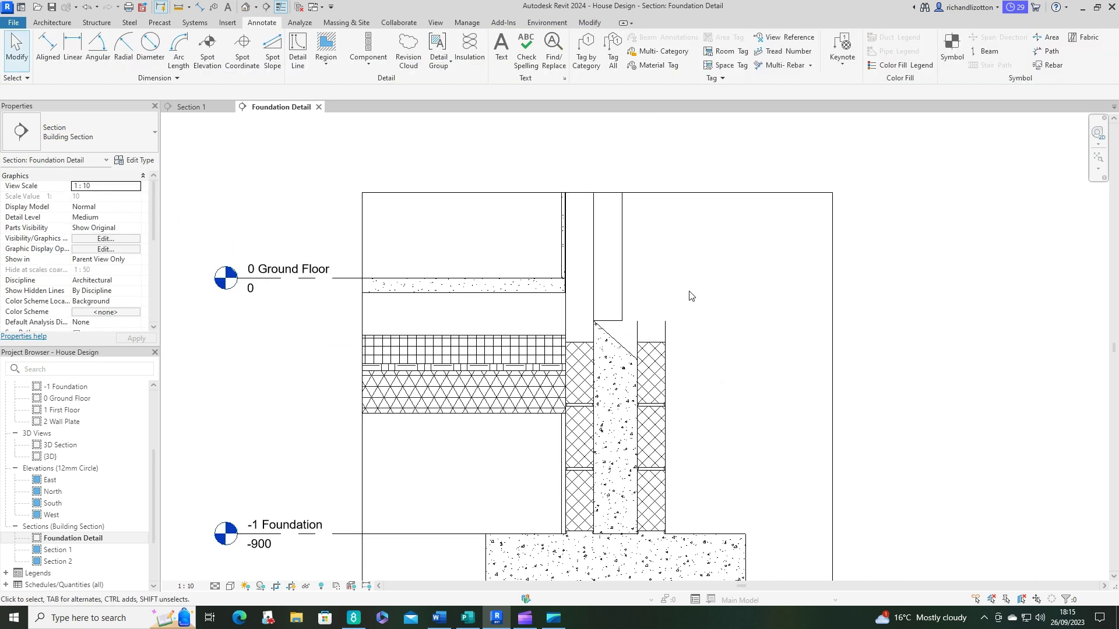
{"action": "scroll", "coordinate": [584, 345], "scroll_direction": "up", "scroll_amount": 1}
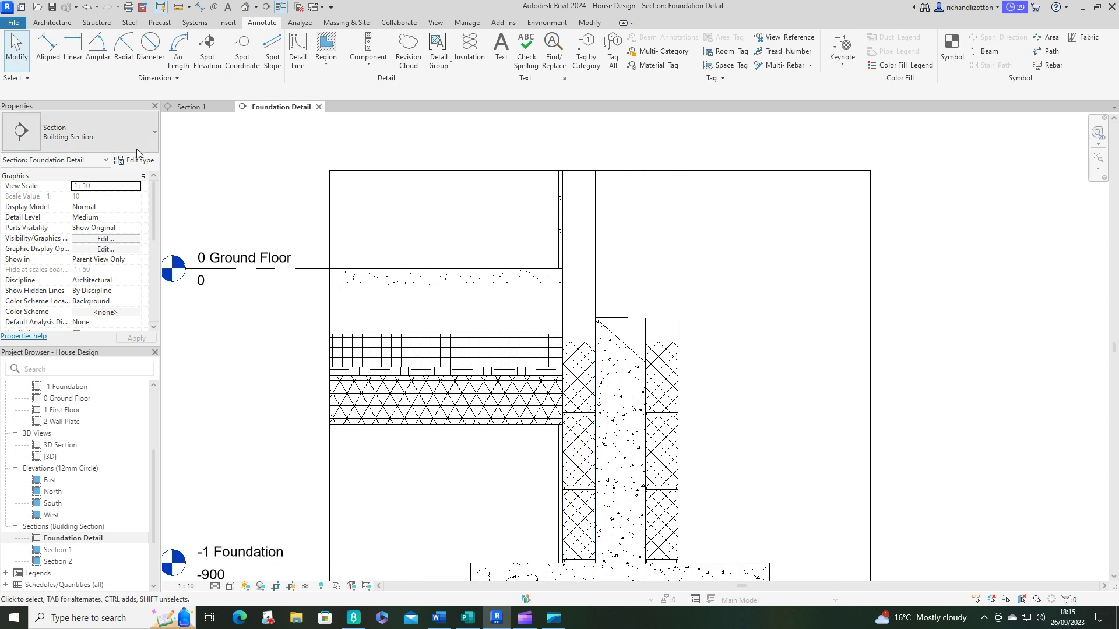
Place Blockwork LgtWt- 100mmTk from the wall corner at floor level to the wall top
{"action": "left_click", "coordinate": [368, 61]}
{"action": "left_click", "coordinate": [420, 79]}
{"action": "left_click", "coordinate": [135, 136]}
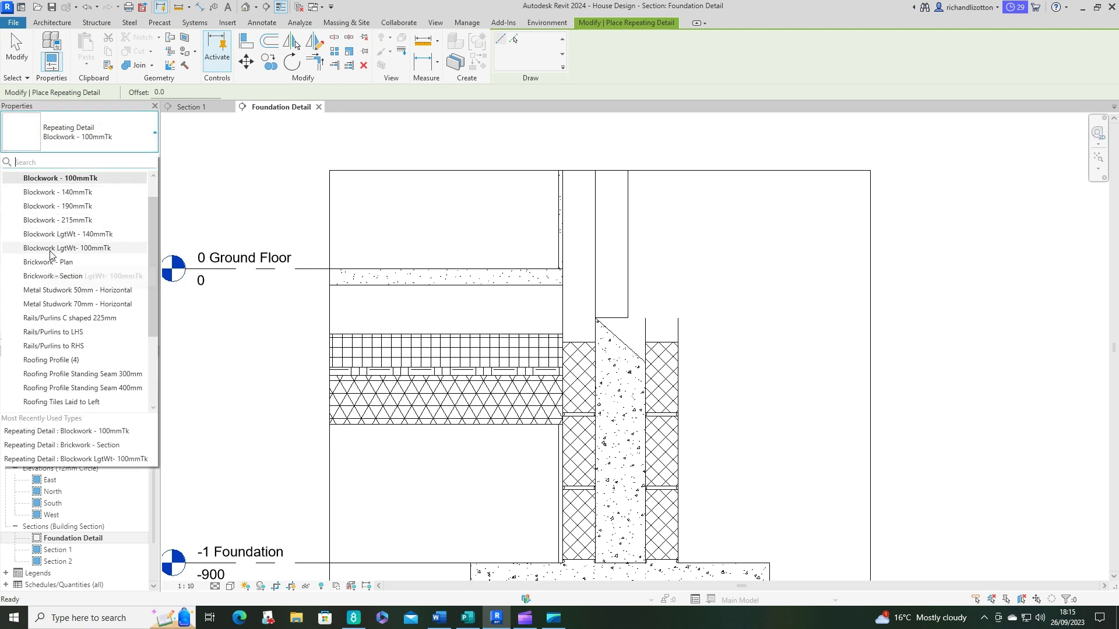
{"action": "left_click", "coordinate": [96, 252]}
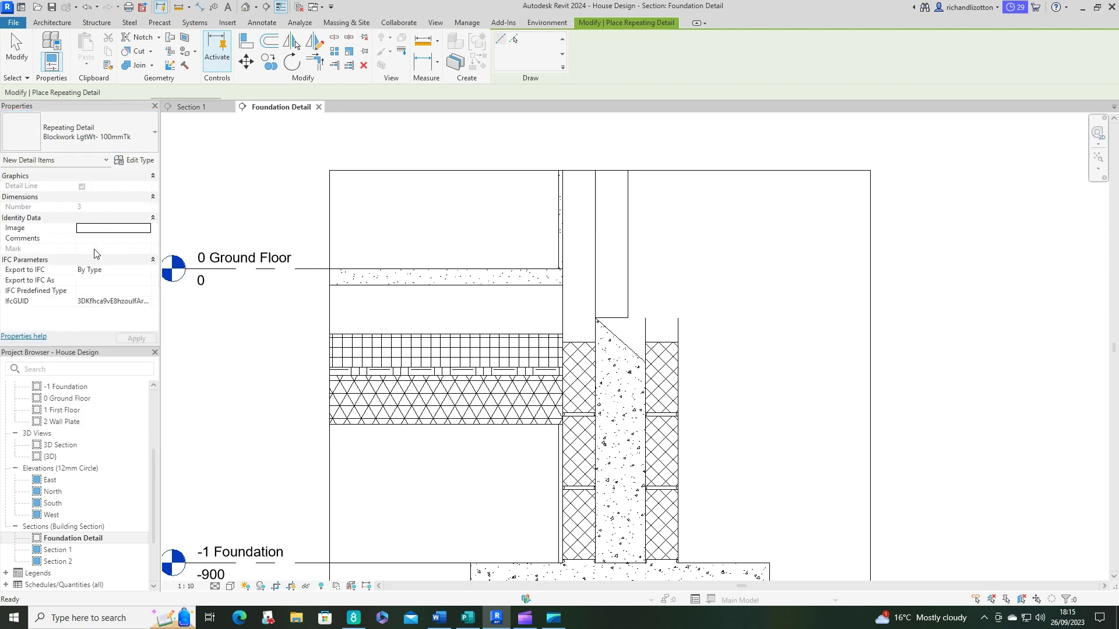
{"action": "left_click", "coordinate": [563, 342]}
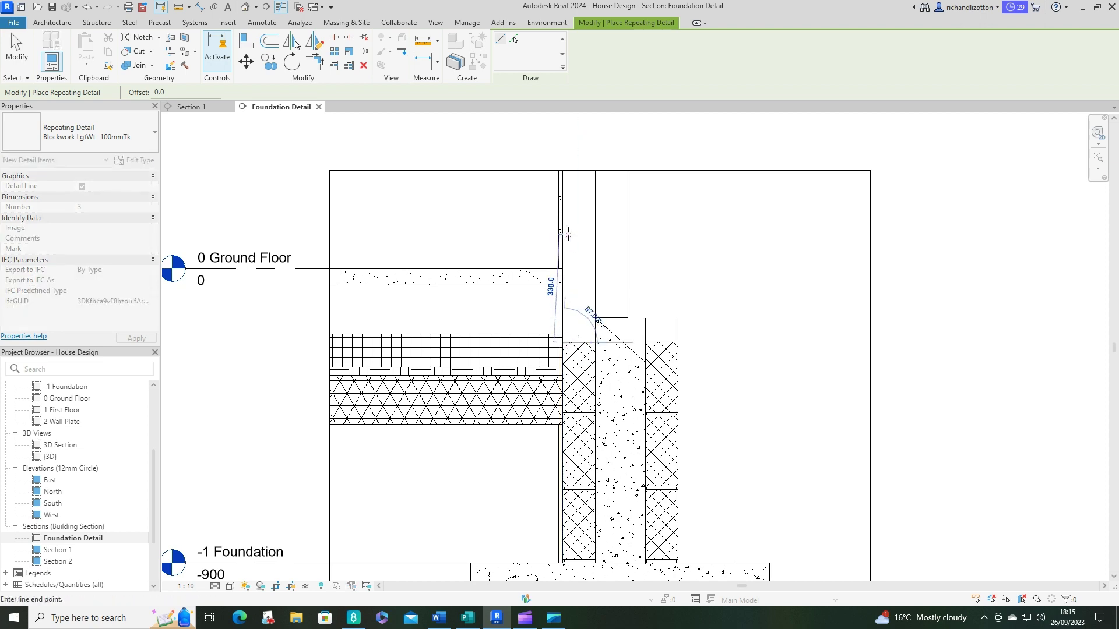
{"action": "left_click", "coordinate": [563, 171]}
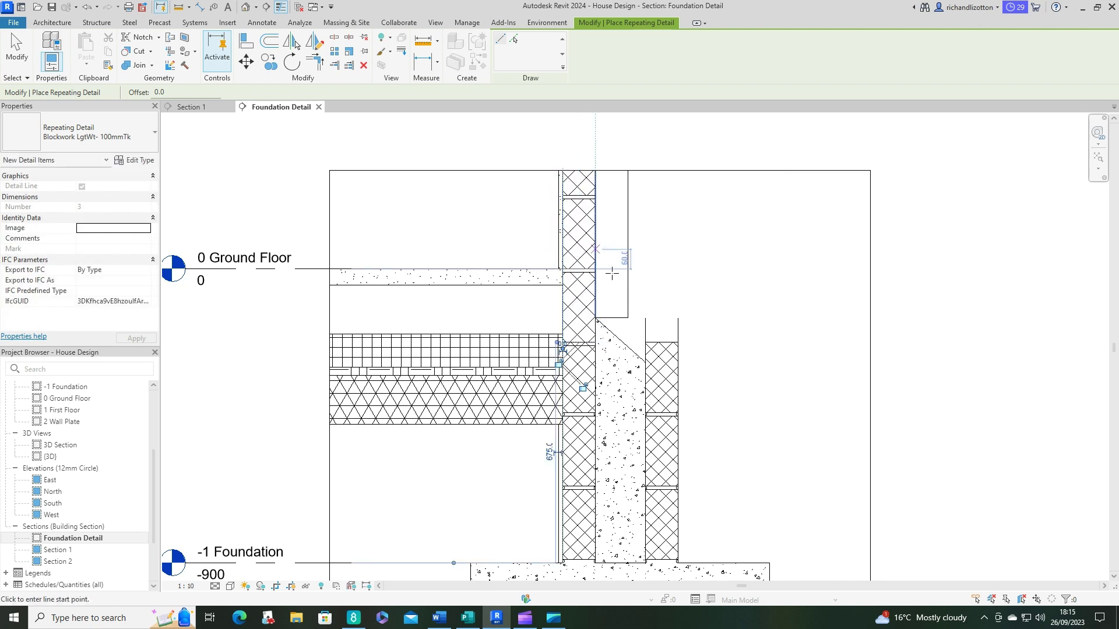
{"action": "scroll", "coordinate": [592, 348], "scroll_direction": "up", "scroll_amount": 5}
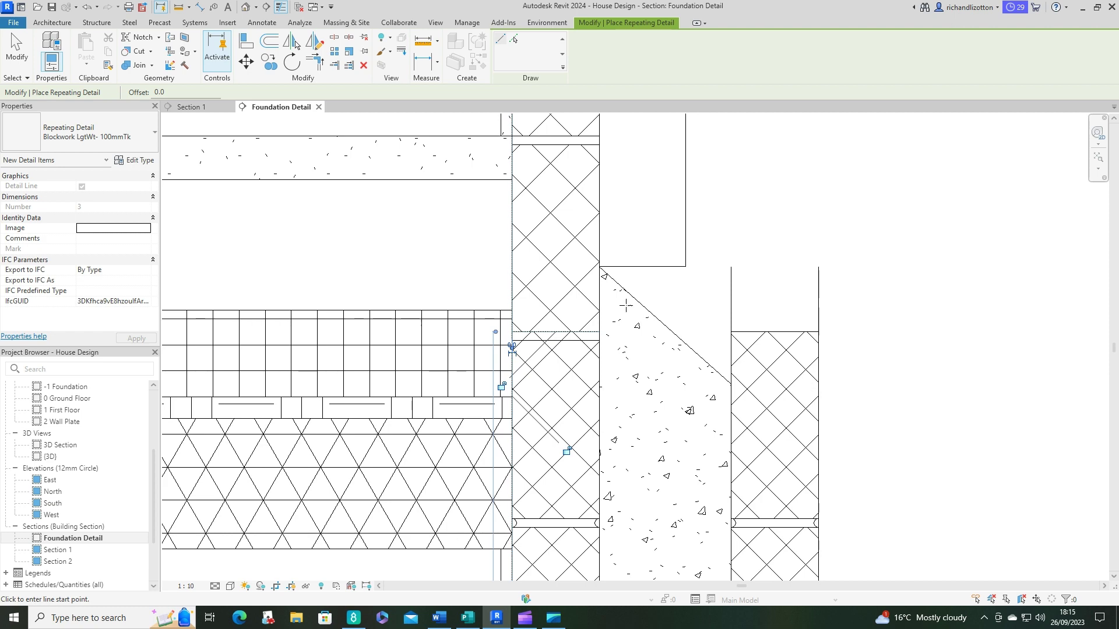
{"action": "scroll", "coordinate": [626, 304], "scroll_direction": "down", "scroll_amount": 4}
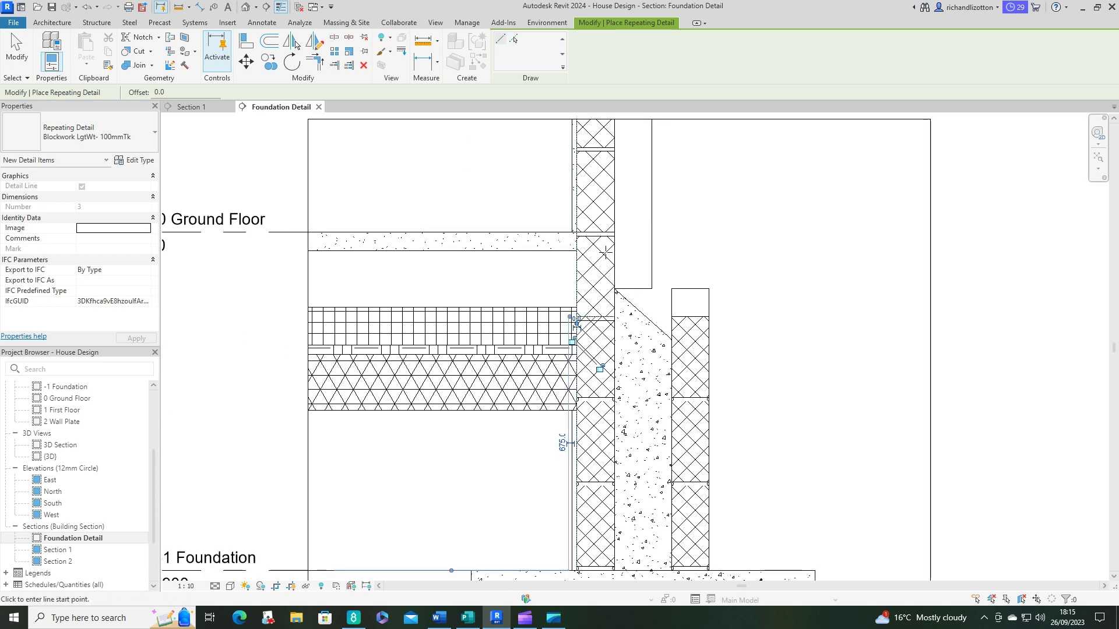
{"action": "scroll", "coordinate": [610, 282], "scroll_direction": "up", "scroll_amount": 4}
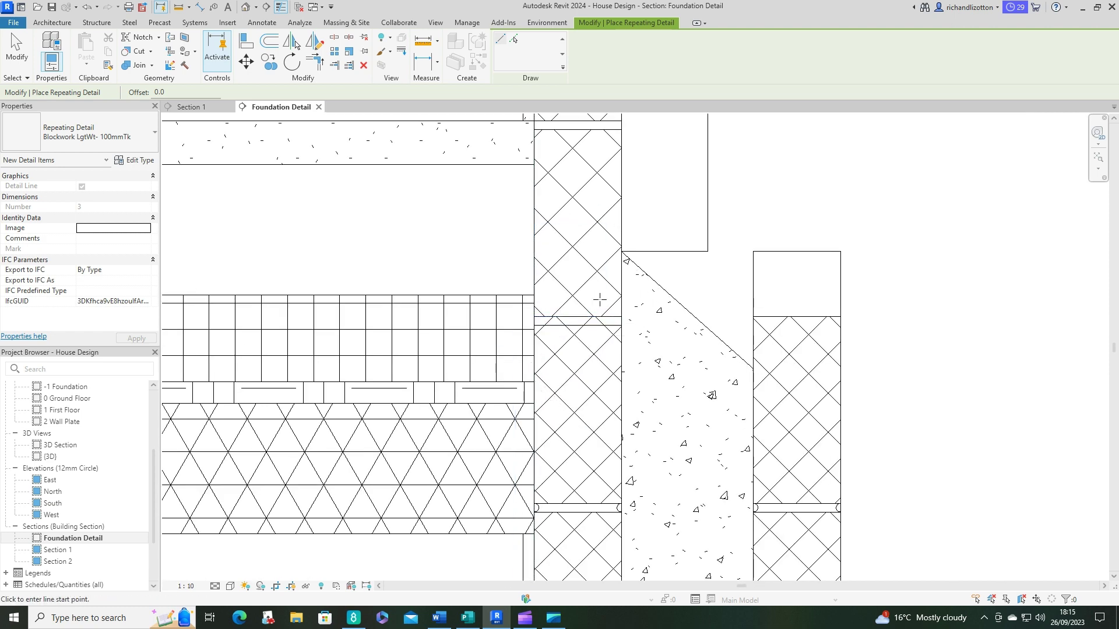
{"action": "key", "text": "Escape"}
Move the lightweight blockwork 14 to align it with the blockwork below
{"action": "left_click", "coordinate": [605, 330]}
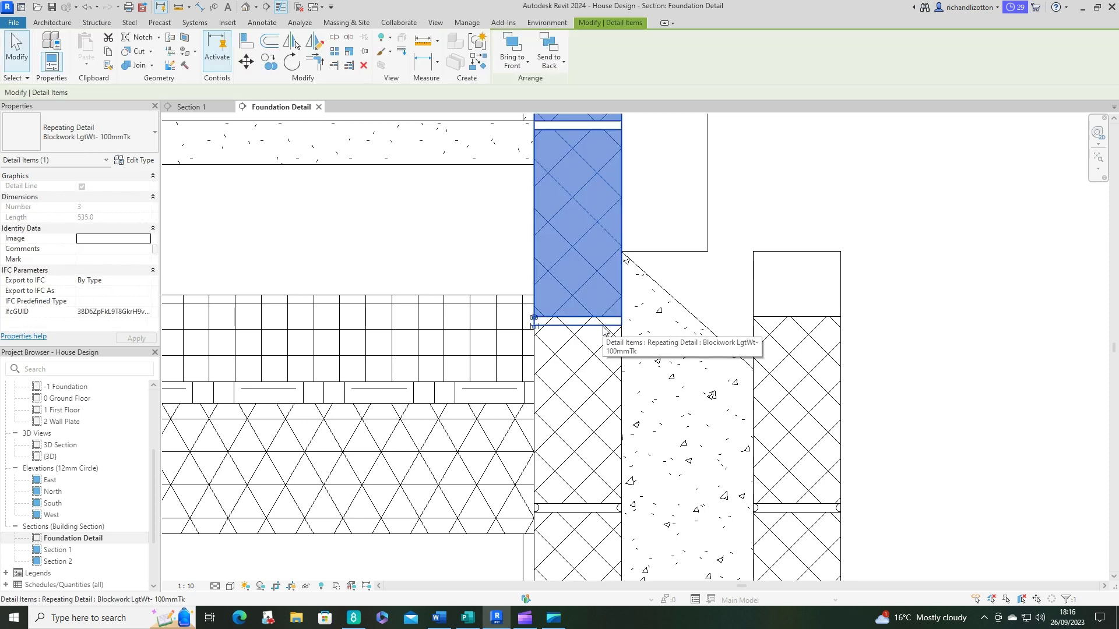
{"action": "scroll", "coordinate": [604, 330], "scroll_direction": "down", "scroll_amount": 4}
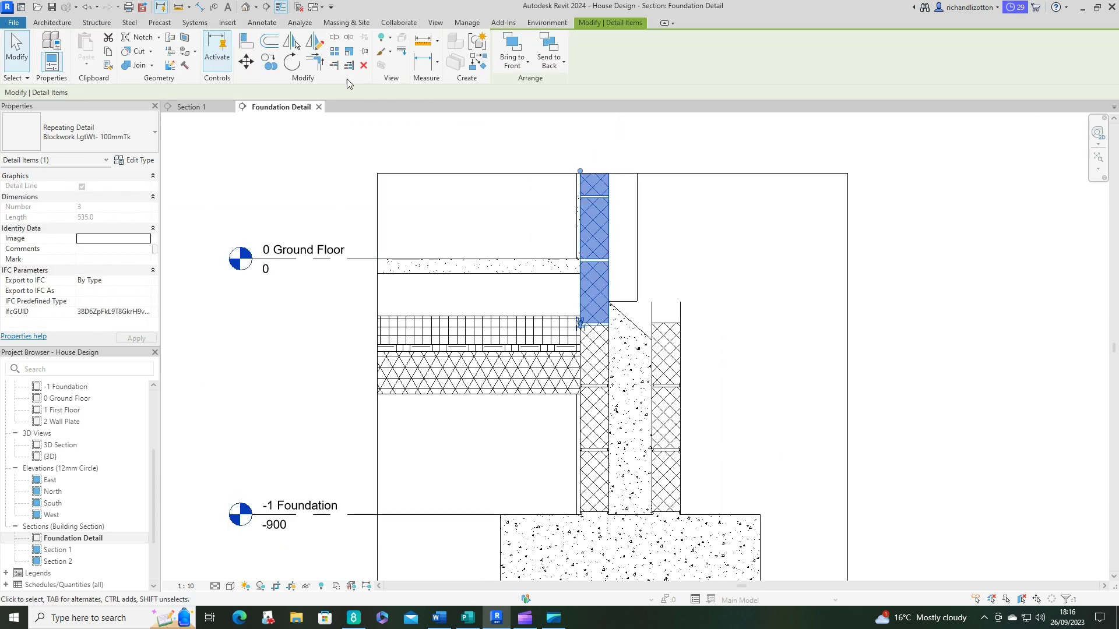
{"action": "left_click", "coordinate": [247, 62]}
{"action": "left_click", "coordinate": [754, 385]}
{"action": "type", "text": "14"}
{"action": "key", "text": "Return"}
{"action": "left_click", "coordinate": [747, 459]}
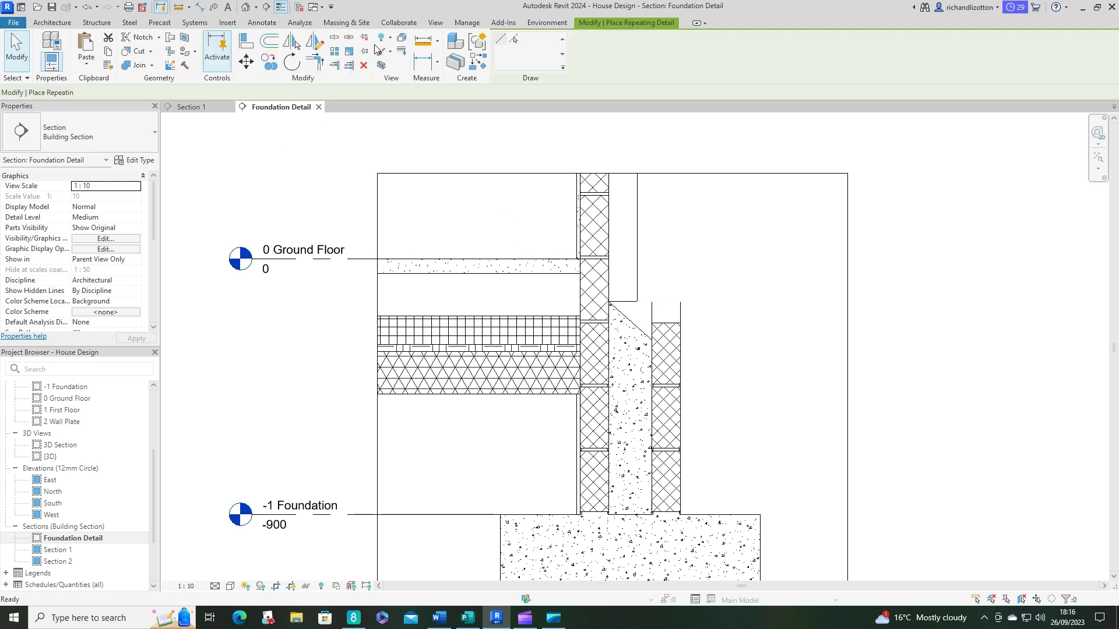
Run a Brickwork - Section repeating detail from the outer blockwork's top to the wall top
{"action": "left_click", "coordinate": [368, 46]}
{"action": "left_click", "coordinate": [150, 145]}
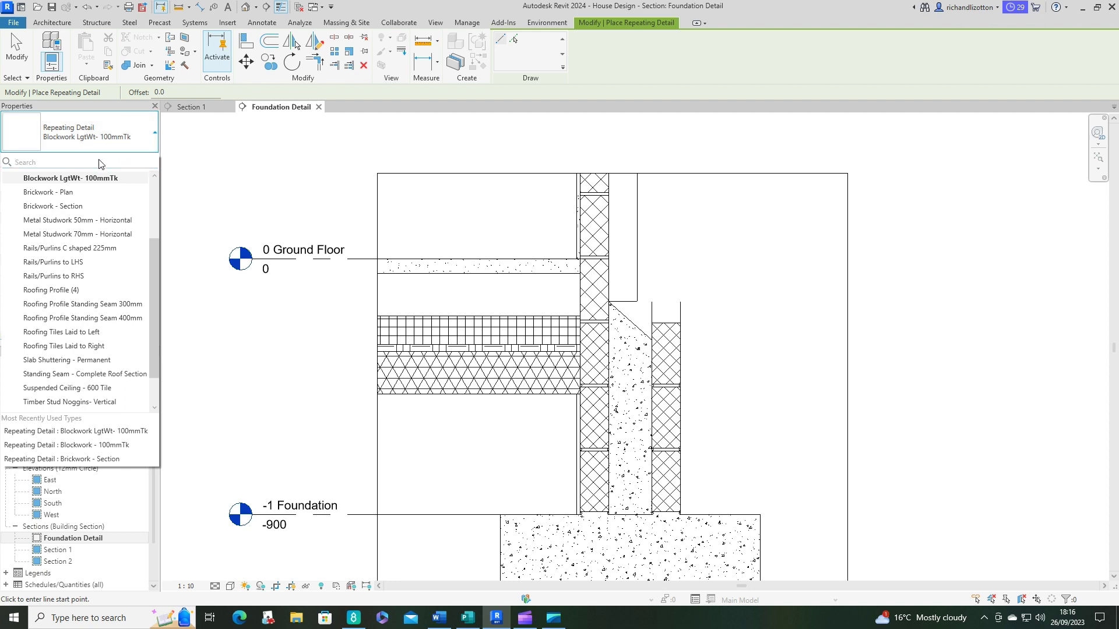
{"action": "left_click", "coordinate": [66, 207]}
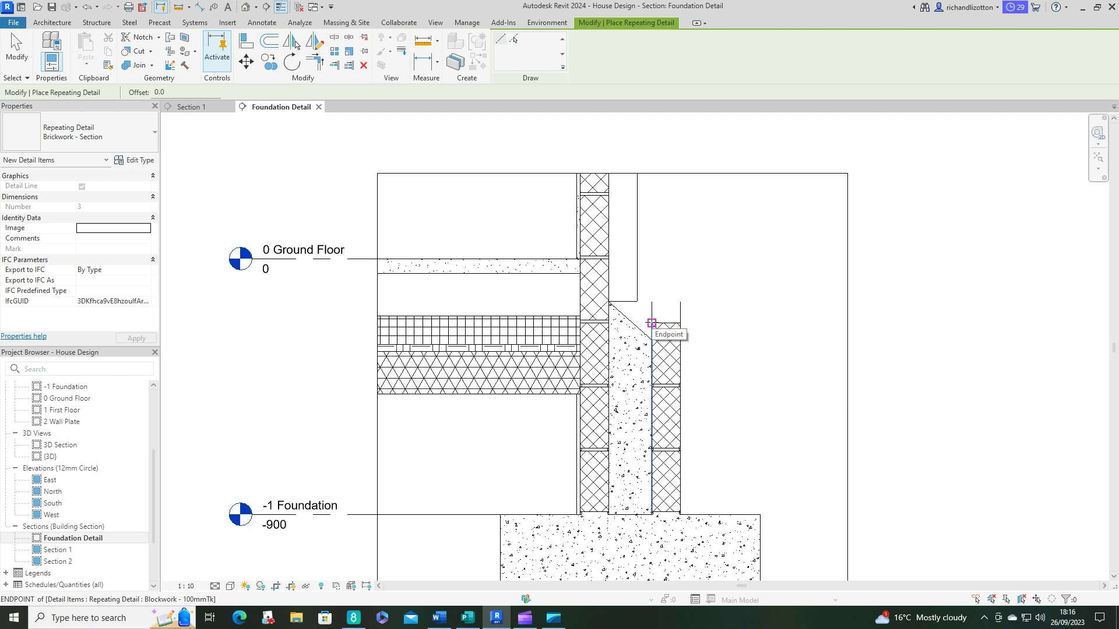
{"action": "left_click", "coordinate": [652, 322]}
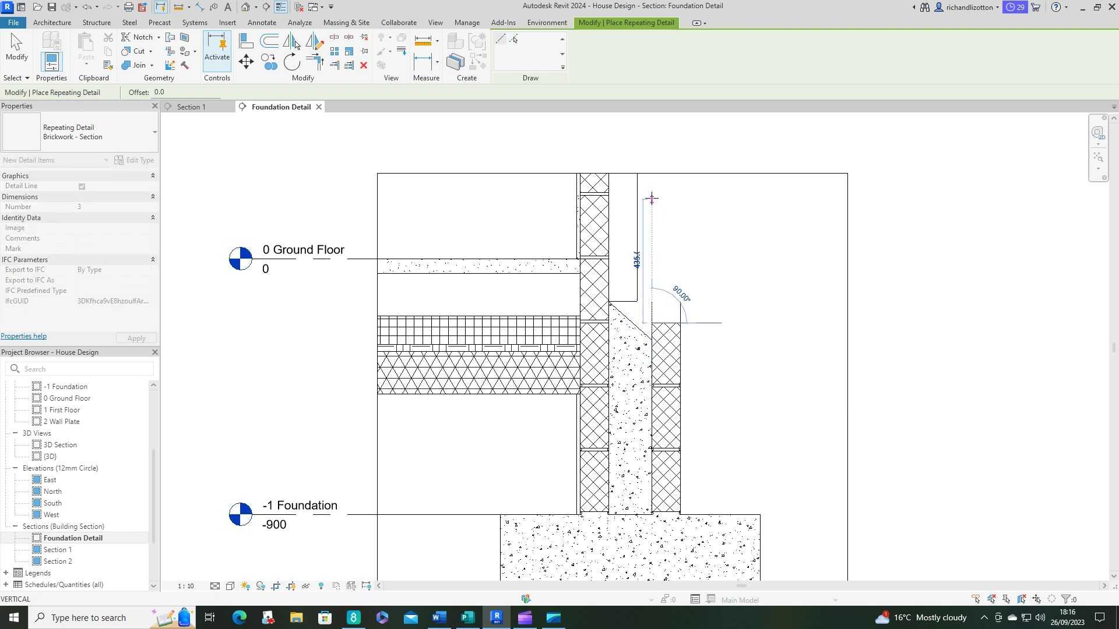
{"action": "left_click", "coordinate": [652, 175]}
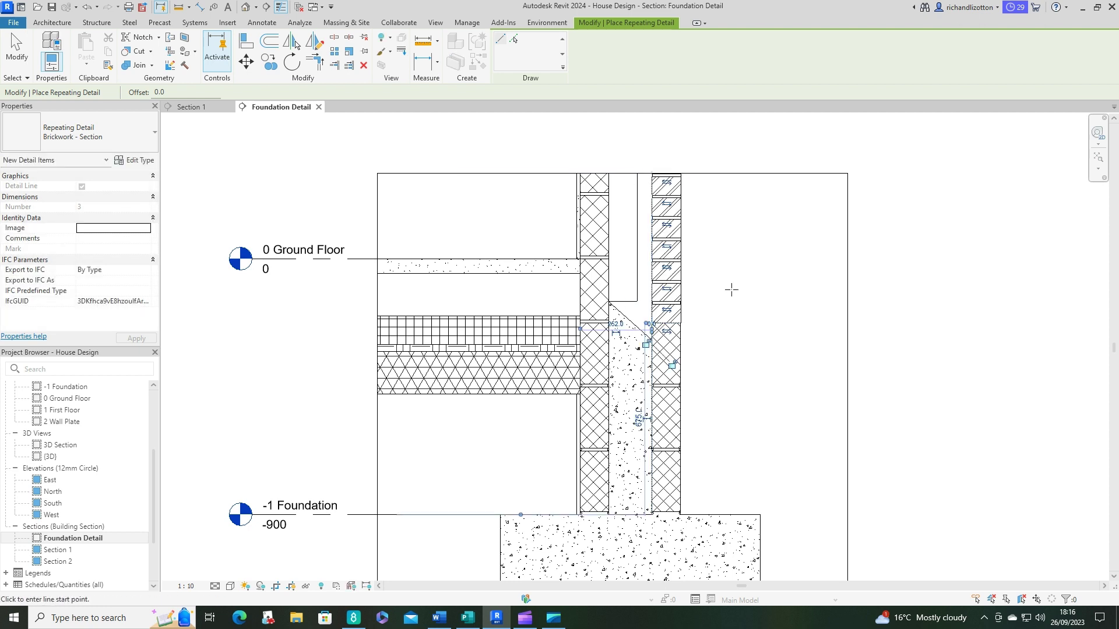
{"action": "scroll", "coordinate": [722, 329], "scroll_direction": "up", "scroll_amount": 4}
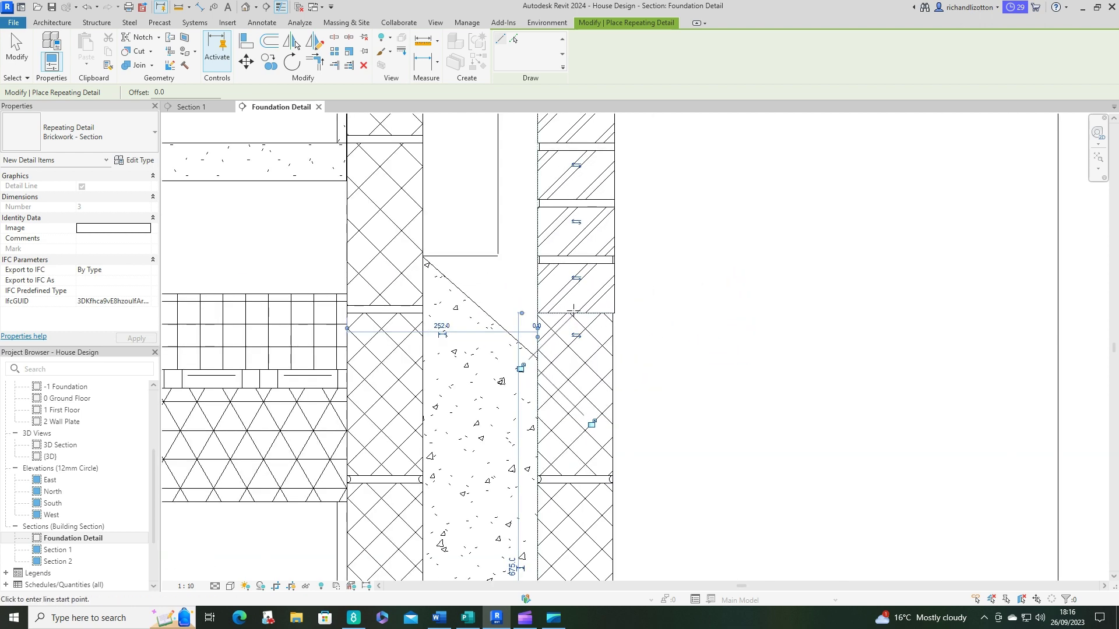
{"action": "scroll", "coordinate": [632, 316], "scroll_direction": "down", "scroll_amount": 6}
End the Brickwork detail placement and move it 10 down onto the outer foundation blockwork
{"action": "key", "text": "Escape"}
{"action": "key", "text": "Escape"}
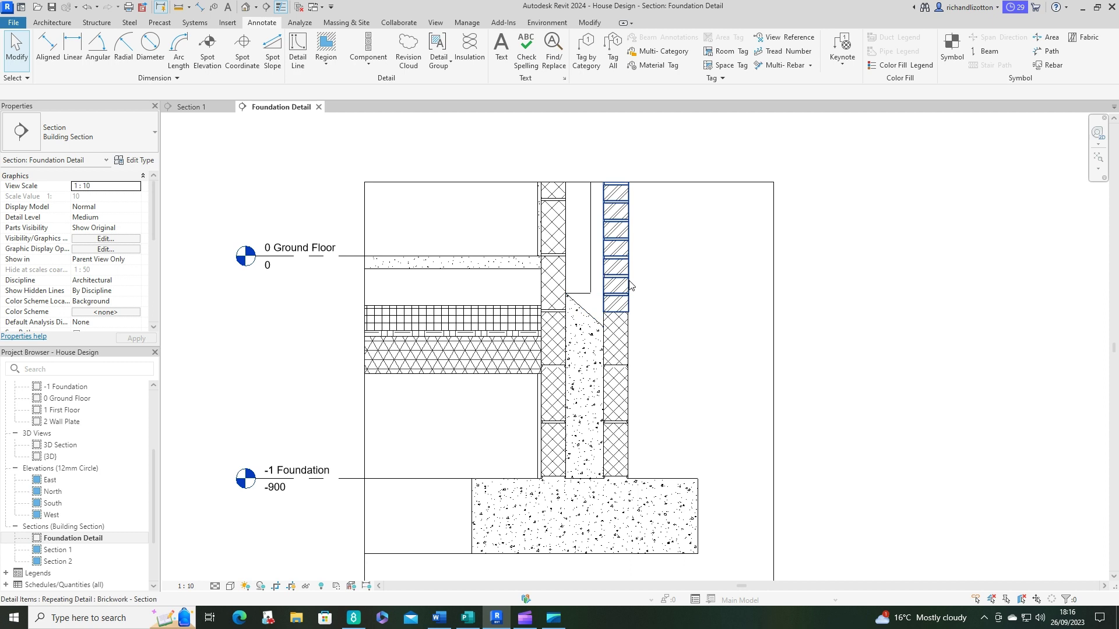
{"action": "left_click", "coordinate": [629, 285]}
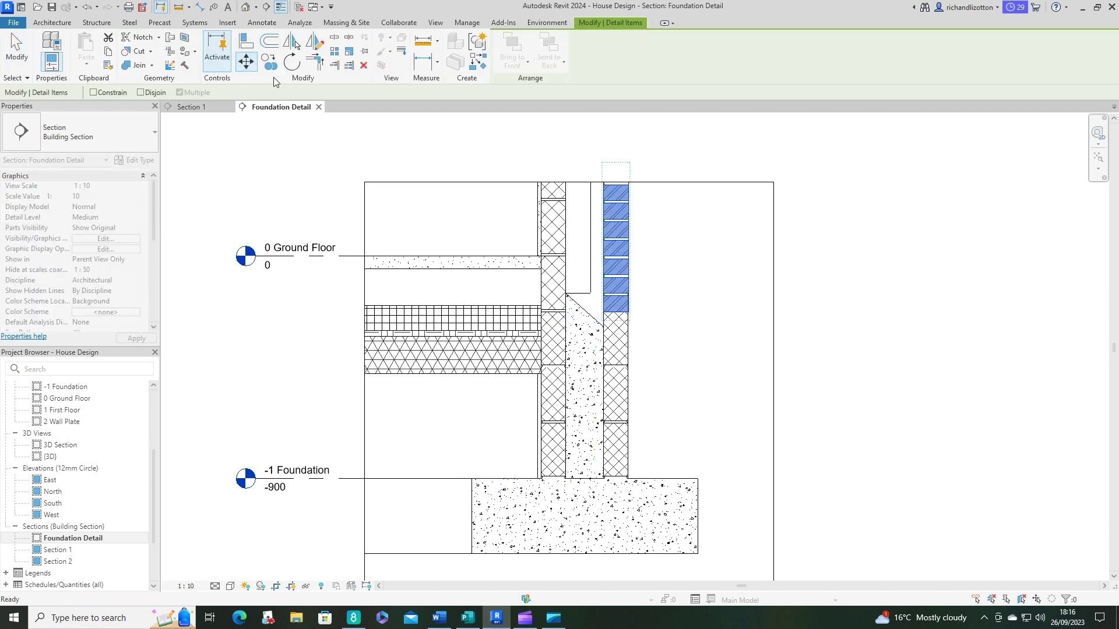
{"action": "key", "text": "m"}
{"action": "key", "text": "v"}
{"action": "left_click", "coordinate": [710, 403]}
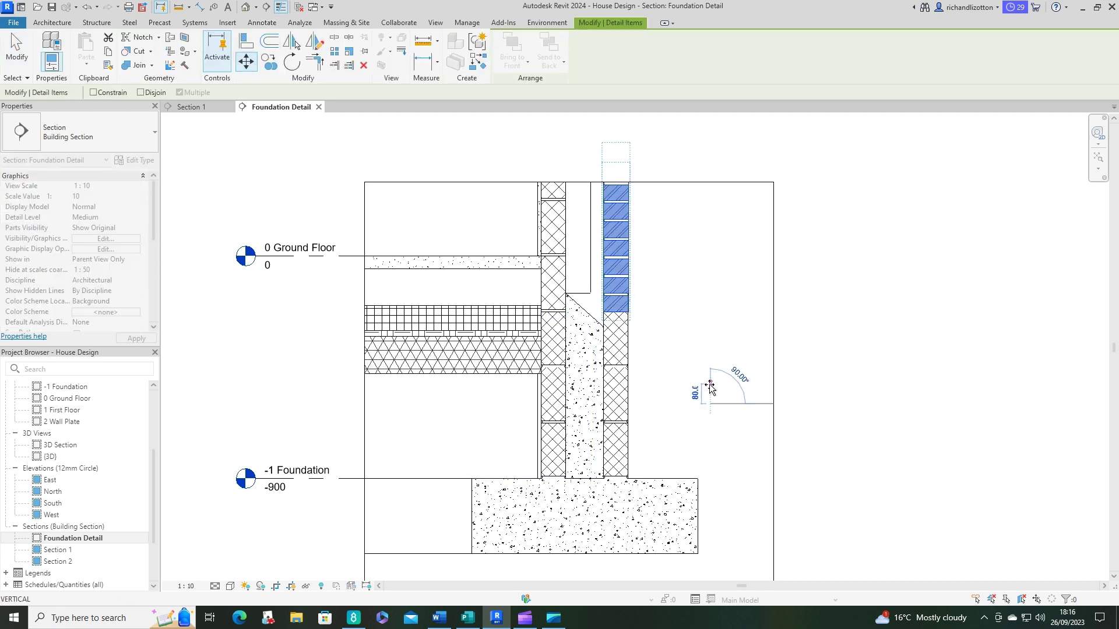
{"action": "type", "text": "10"}
{"action": "key", "text": "Return"}
{"action": "left_click", "coordinate": [684, 447]}
Check the brickwork's alignment, then deselect it and zoom into the cavity wall
{"action": "scroll", "coordinate": [651, 373], "scroll_direction": "up", "scroll_amount": 3}
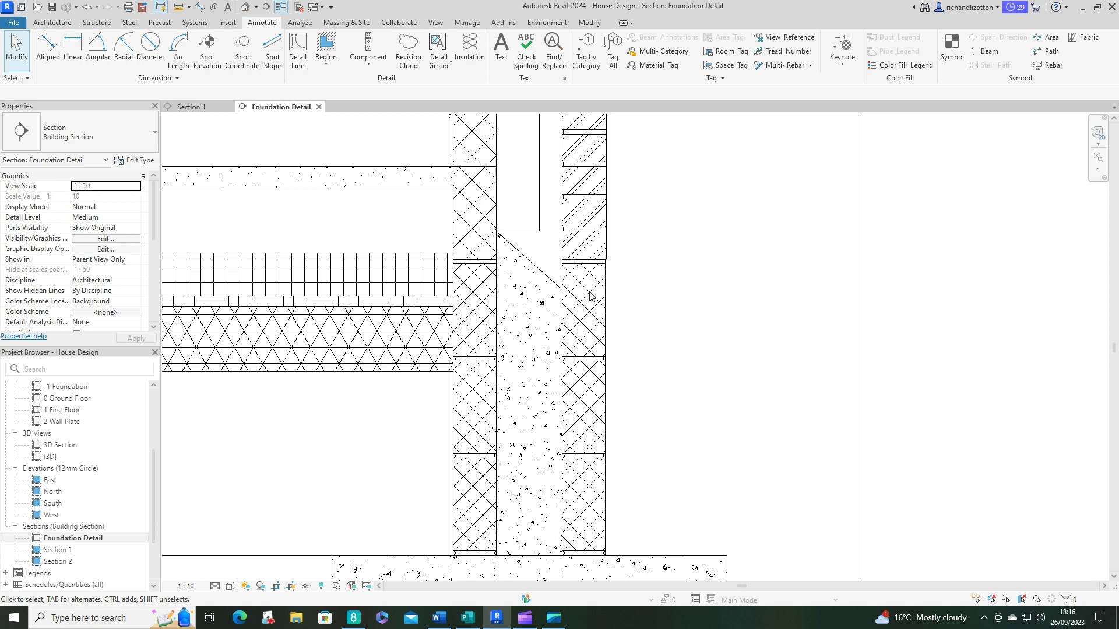
{"action": "left_click", "coordinate": [564, 224]}
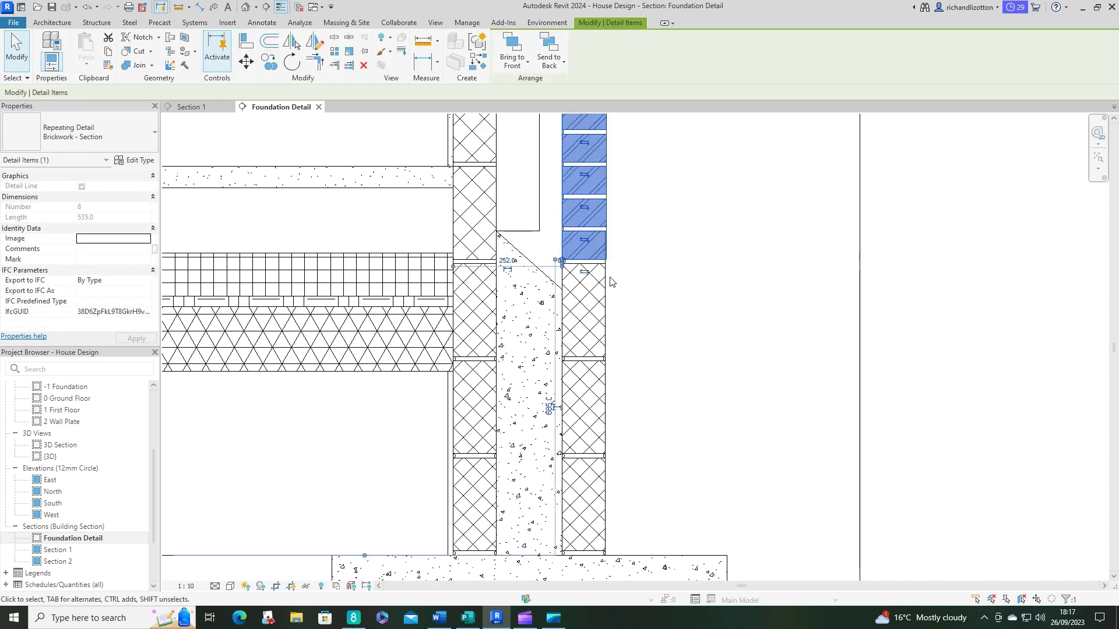
{"action": "scroll", "coordinate": [572, 239], "scroll_direction": "up", "scroll_amount": 5}
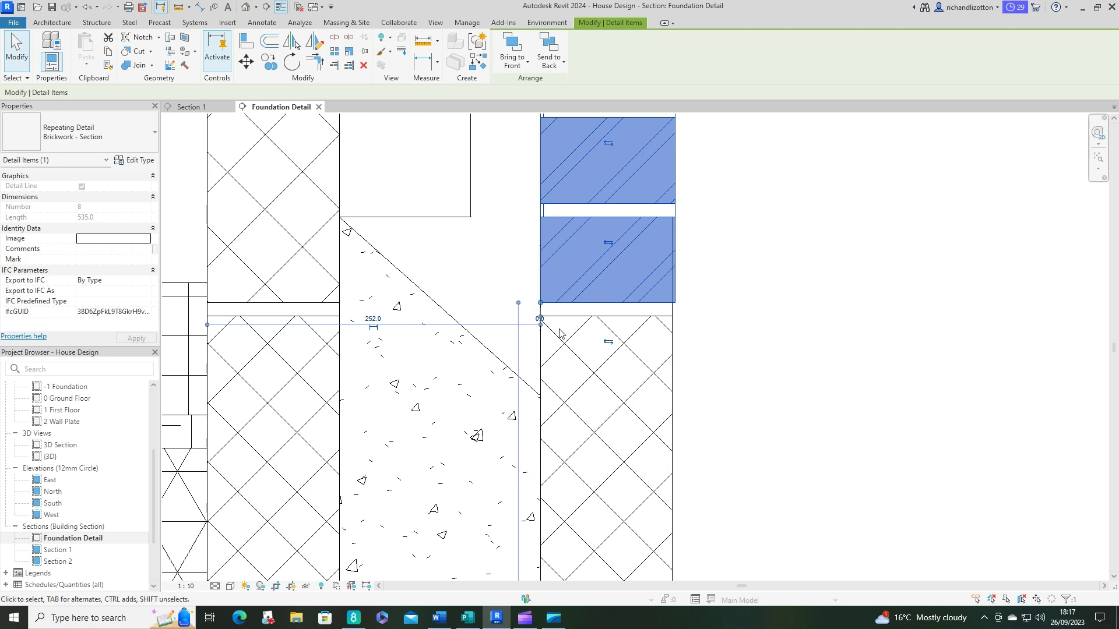
{"action": "scroll", "coordinate": [577, 305], "scroll_direction": "down", "scroll_amount": 6}
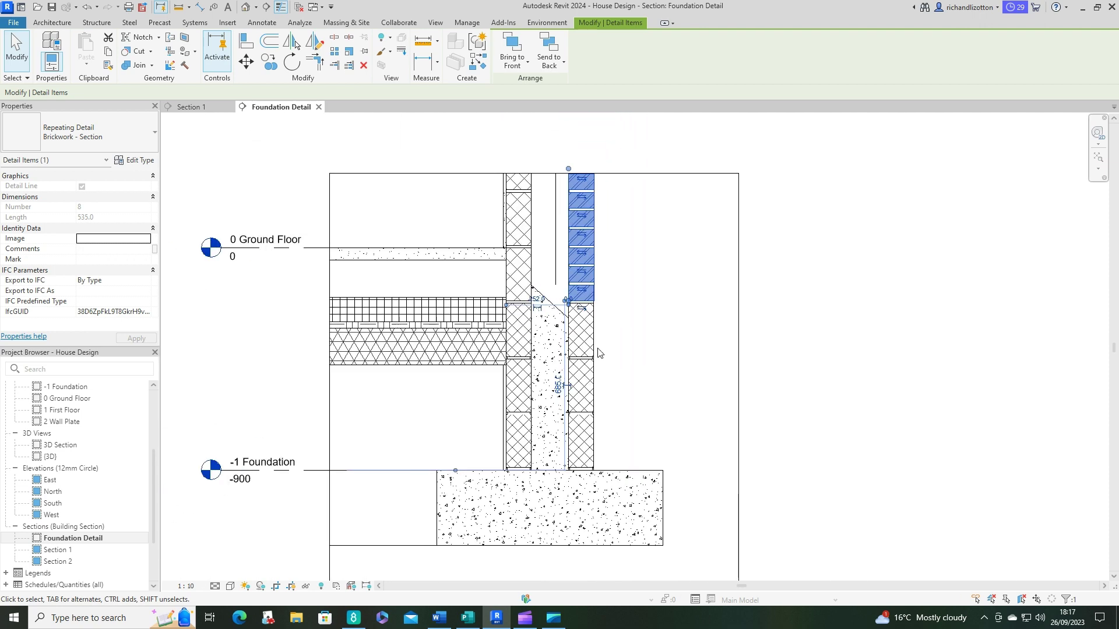
{"action": "left_click", "coordinate": [643, 321]}
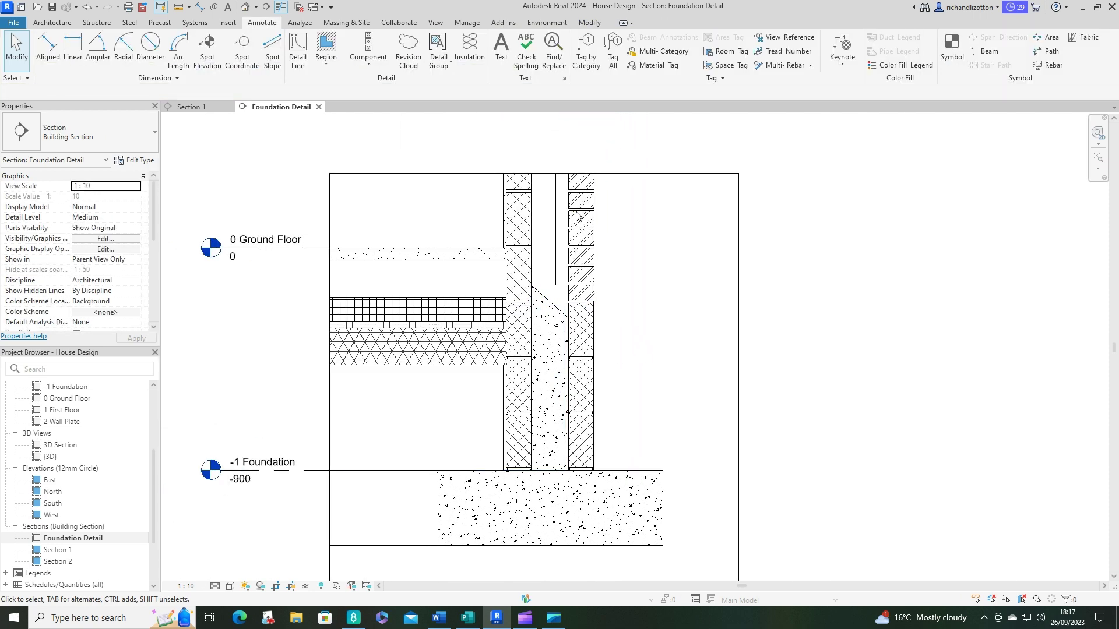
{"action": "scroll", "coordinate": [632, 268], "scroll_direction": "up", "scroll_amount": 4}
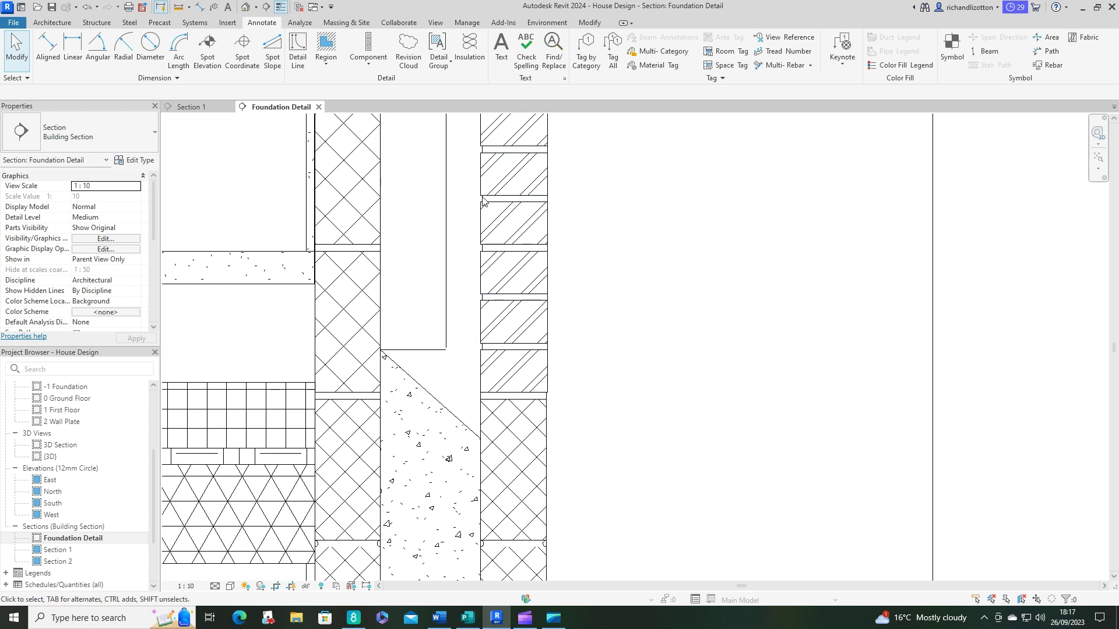
Mirror the Brickwork detail about a vertical axis through its top midpoint
{"action": "left_click", "coordinate": [483, 174]}
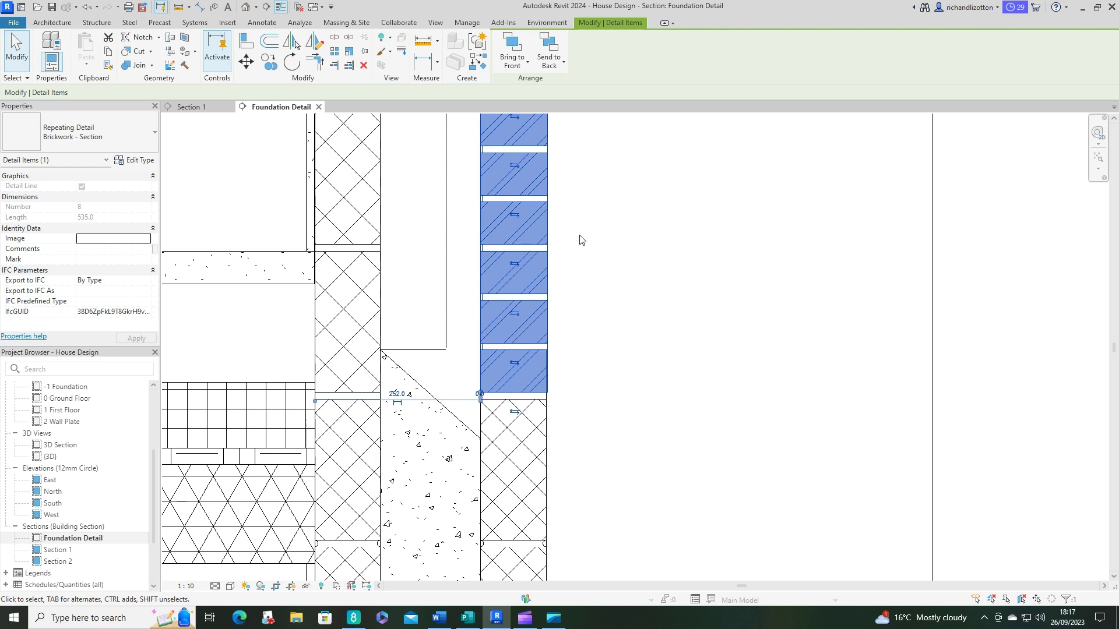
{"action": "scroll", "coordinate": [582, 237], "scroll_direction": "down", "scroll_amount": 3}
{"action": "scroll", "coordinate": [594, 207], "scroll_direction": "up", "scroll_amount": 1}
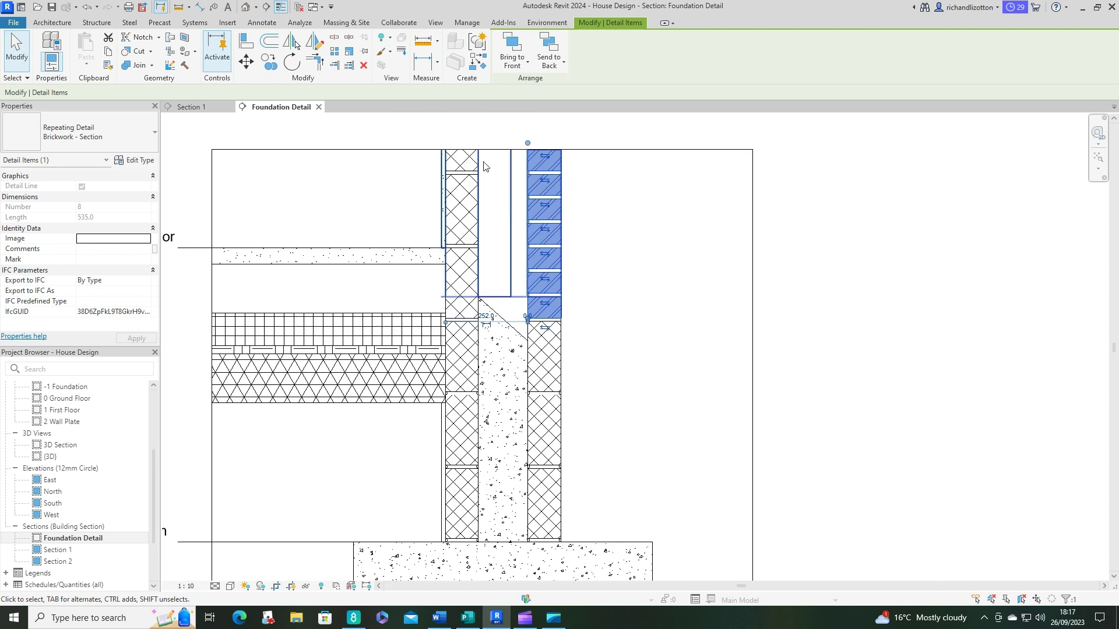
{"action": "left_click", "coordinate": [314, 41]}
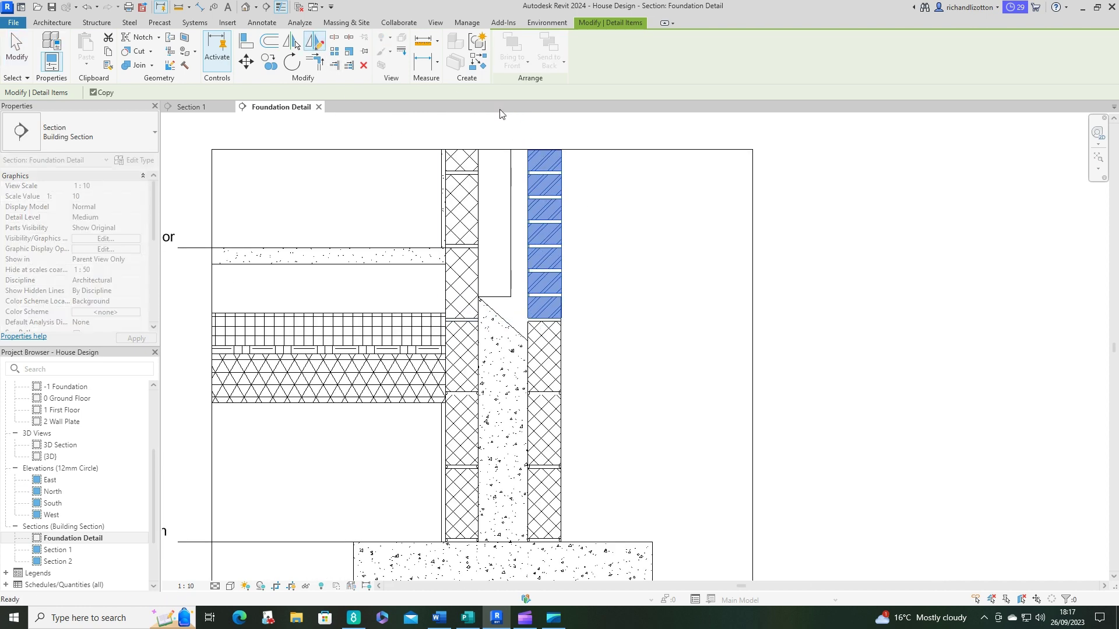
{"action": "left_click", "coordinate": [543, 151]}
{"action": "left_click", "coordinate": [546, 134]}
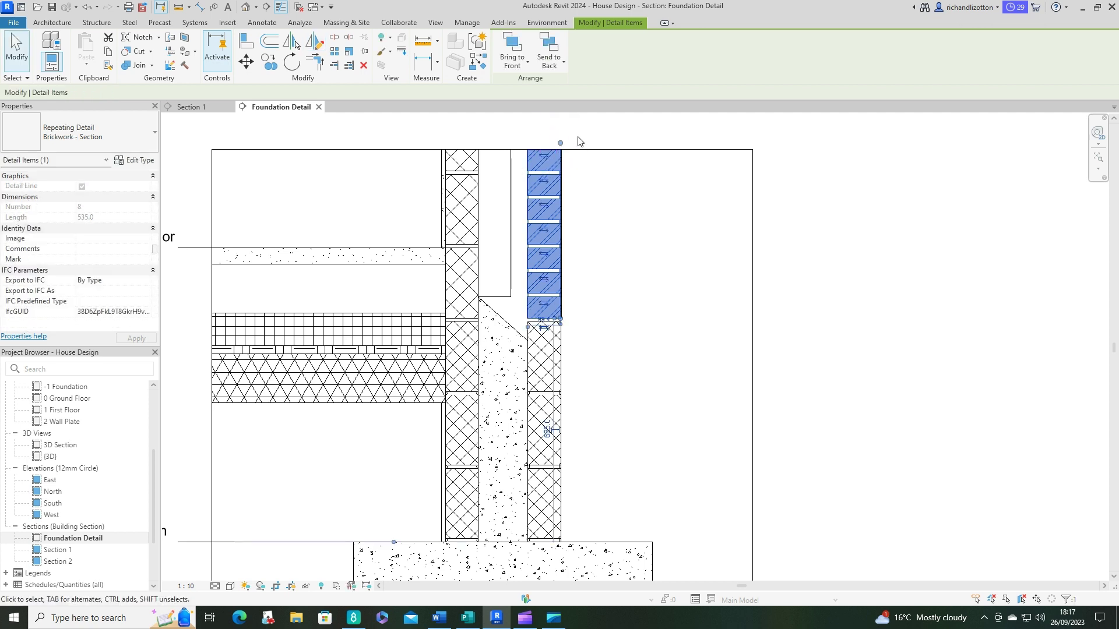
{"action": "left_click", "coordinate": [597, 211]}
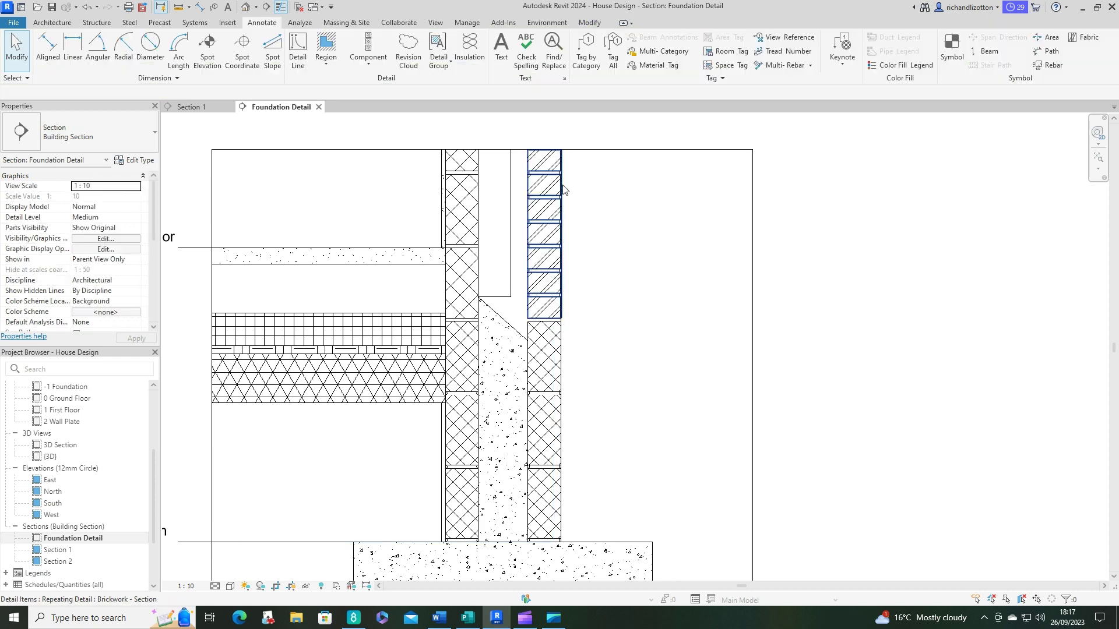
Reselect the brickwork, start a move from its bottom-right corner, then cancel with Esc
{"action": "left_click", "coordinate": [562, 188]}
{"action": "left_click", "coordinate": [602, 243]}
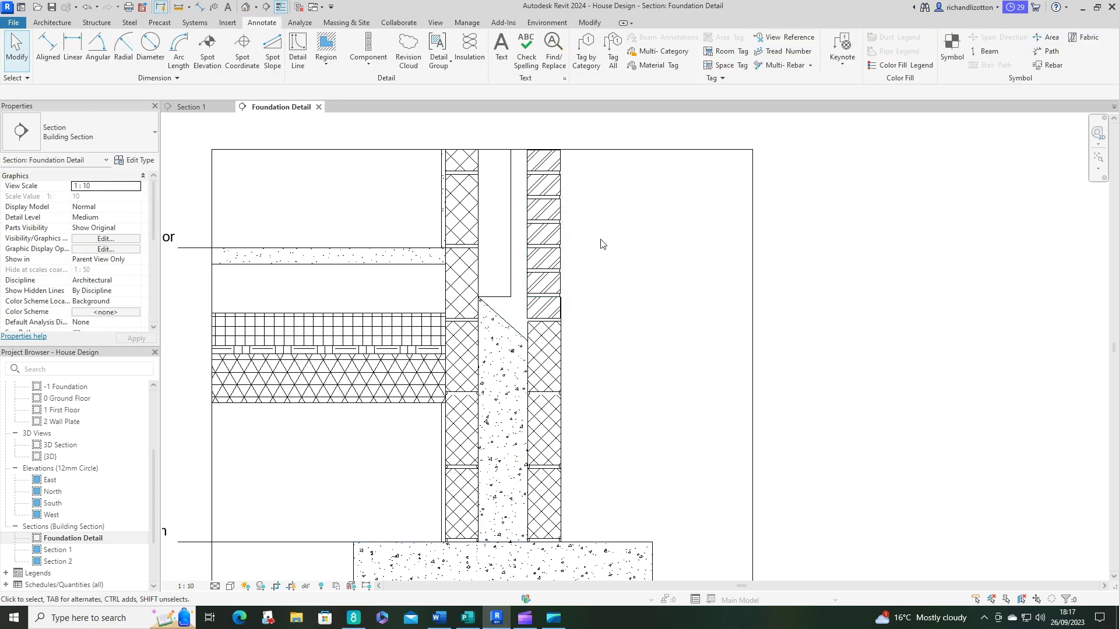
{"action": "scroll", "coordinate": [594, 291], "scroll_direction": "up", "scroll_amount": 4}
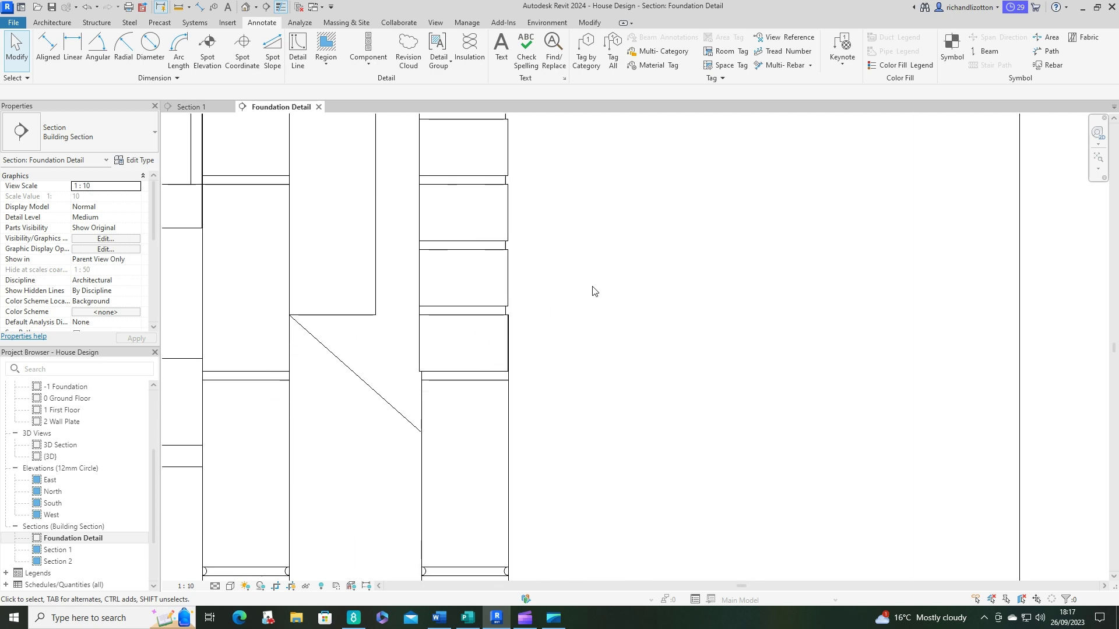
{"action": "left_click", "coordinate": [425, 271]}
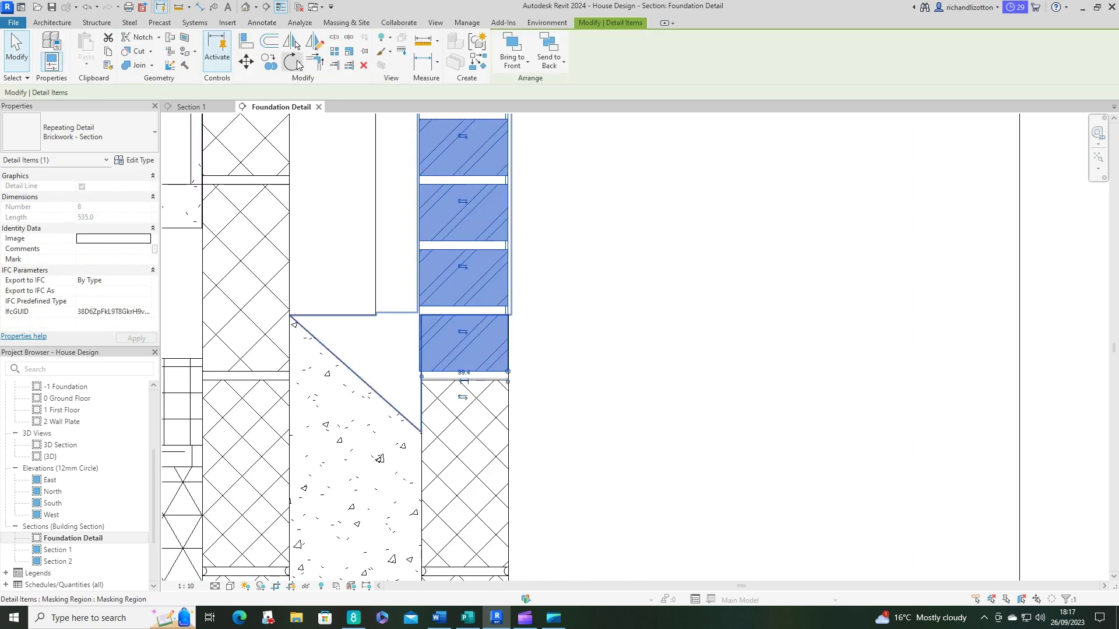
{"action": "left_click", "coordinate": [247, 62]}
{"action": "scroll", "coordinate": [533, 355], "scroll_direction": "up", "scroll_amount": 3}
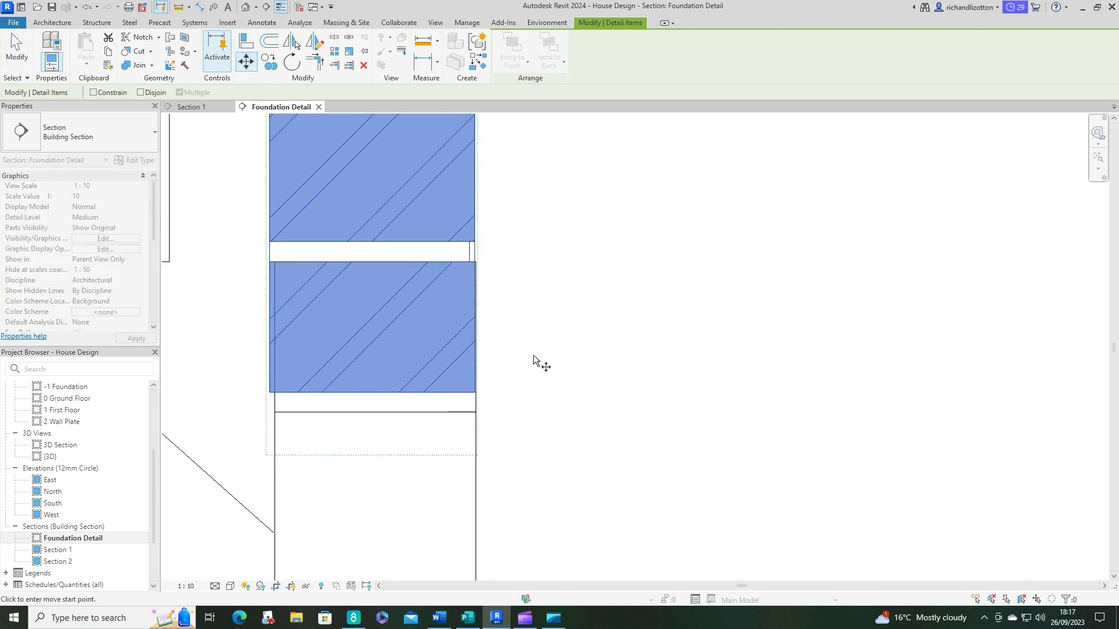
{"action": "left_click", "coordinate": [475, 393]}
{"action": "key", "text": "Escape"}
{"action": "key", "text": "Escape"}
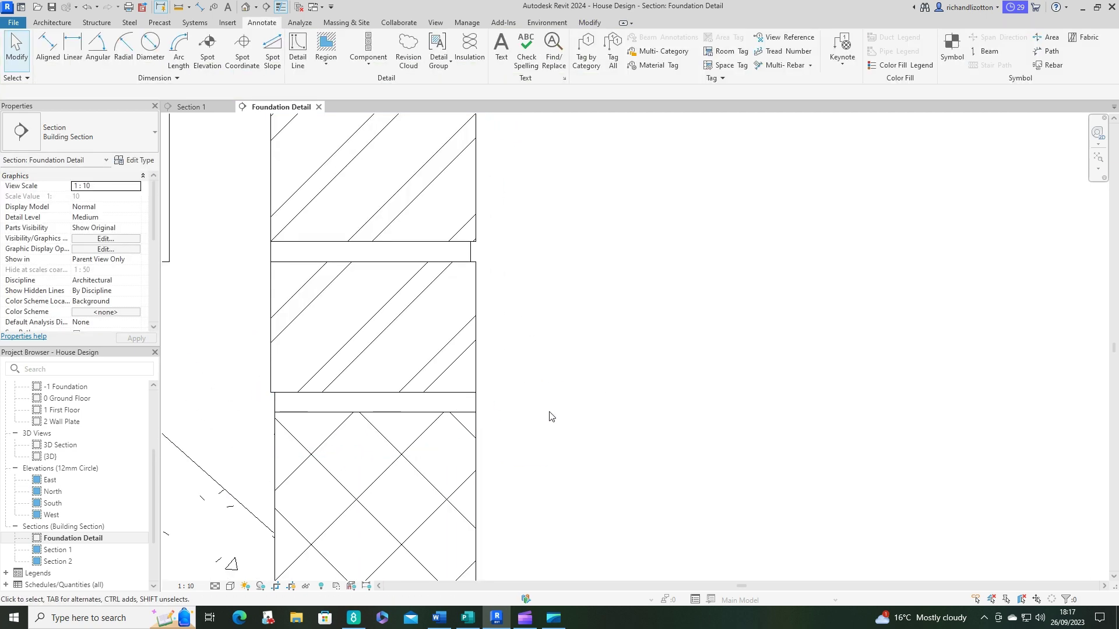
{"action": "scroll", "coordinate": [663, 478], "scroll_direction": "up", "scroll_amount": 4}
{"action": "scroll", "coordinate": [663, 479], "scroll_direction": "down", "scroll_amount": 4}
{"action": "middle_click_drag", "start_coordinate": [684, 486], "coordinate": [650, 338]}
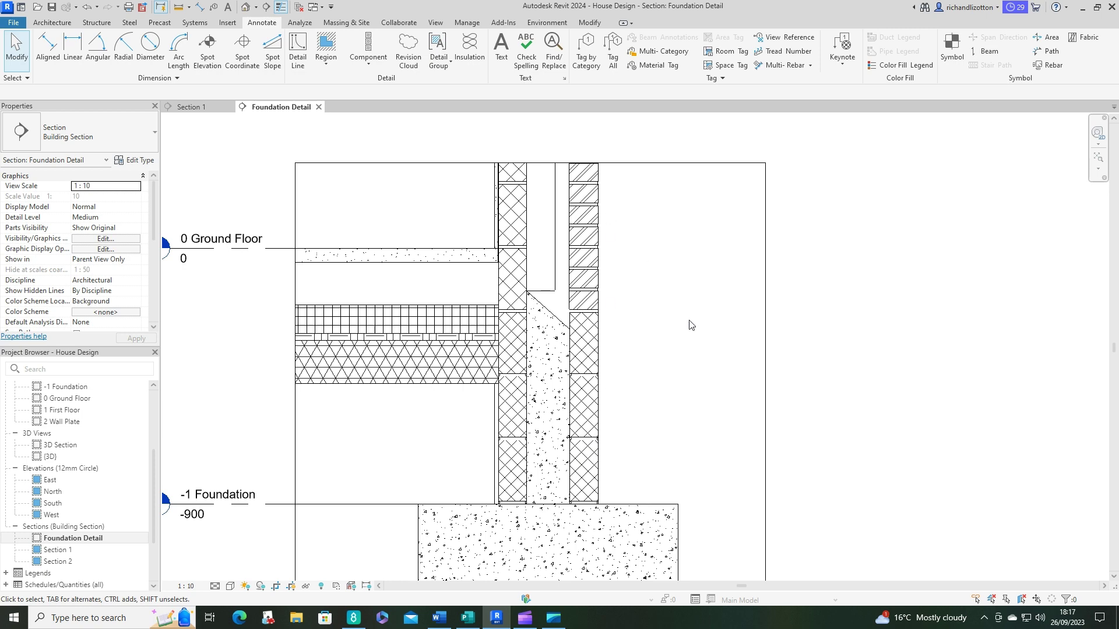
{"action": "scroll", "coordinate": [552, 322], "scroll_direction": "up", "scroll_amount": 5}
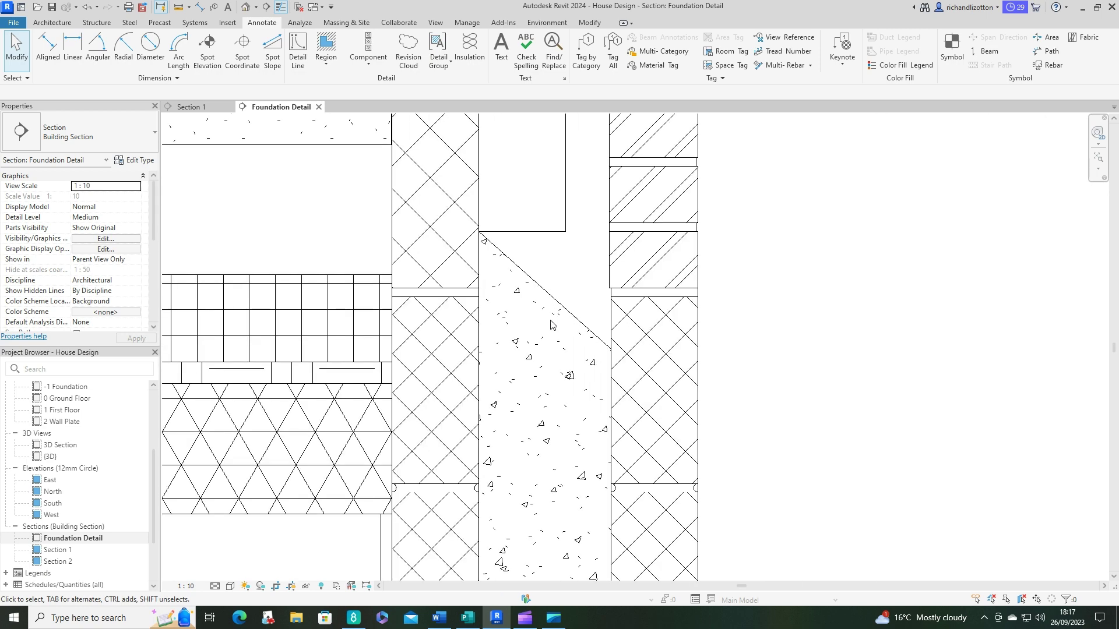
{"action": "scroll", "coordinate": [551, 322], "scroll_direction": "down", "scroll_amount": 4}
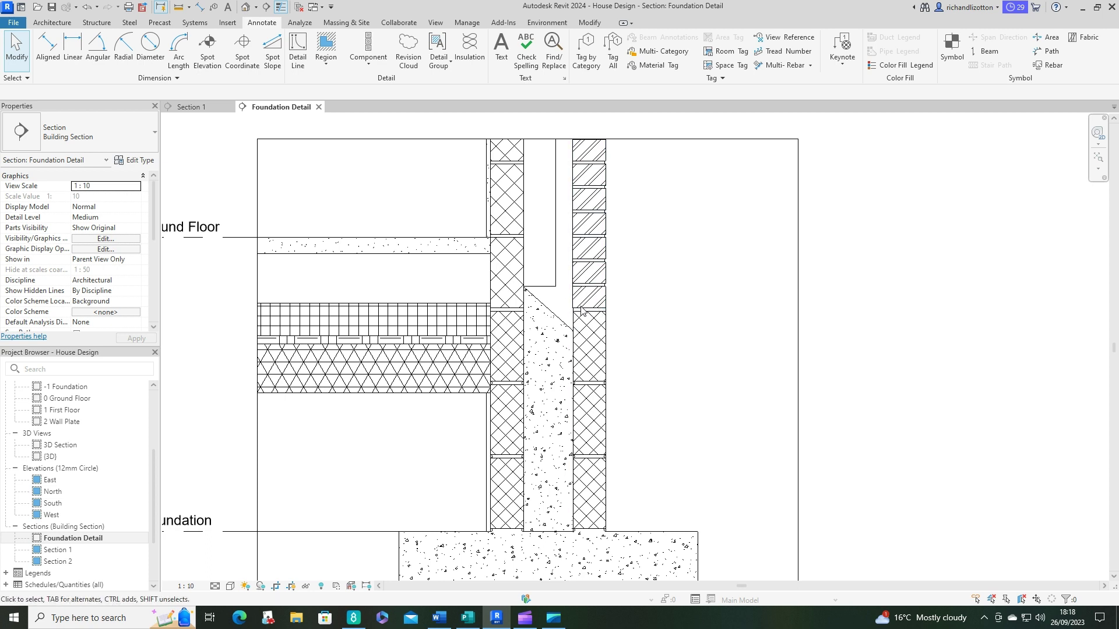
{"action": "scroll", "coordinate": [582, 312], "scroll_direction": "down", "scroll_amount": 2}
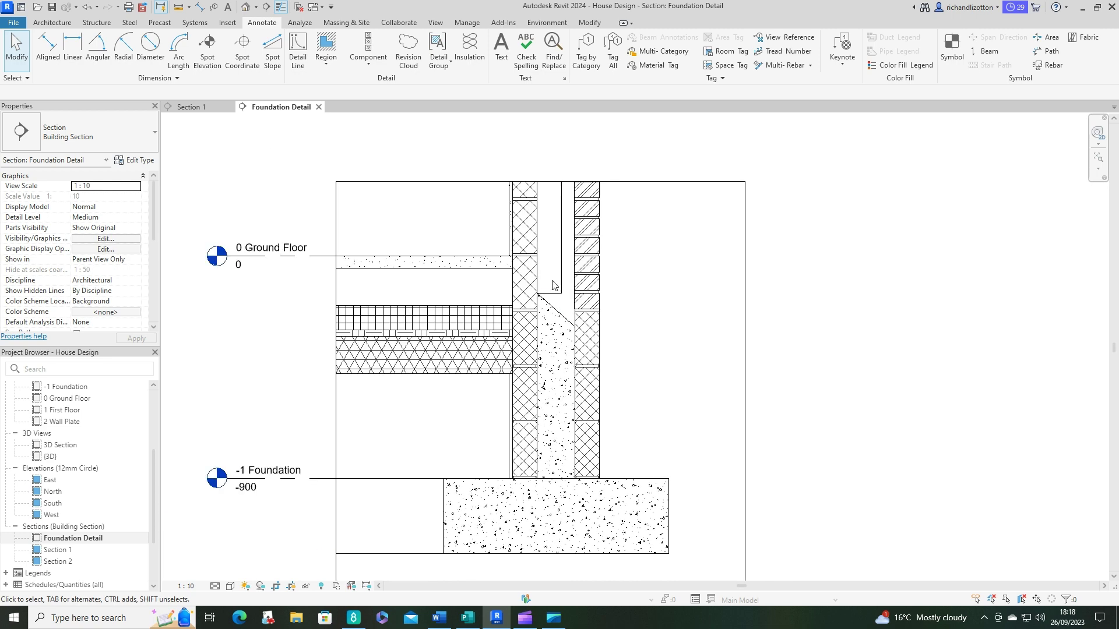
Place a 100-wide batt insulation strip up the wall cavity above the concrete fill
{"action": "left_click", "coordinate": [471, 53]}
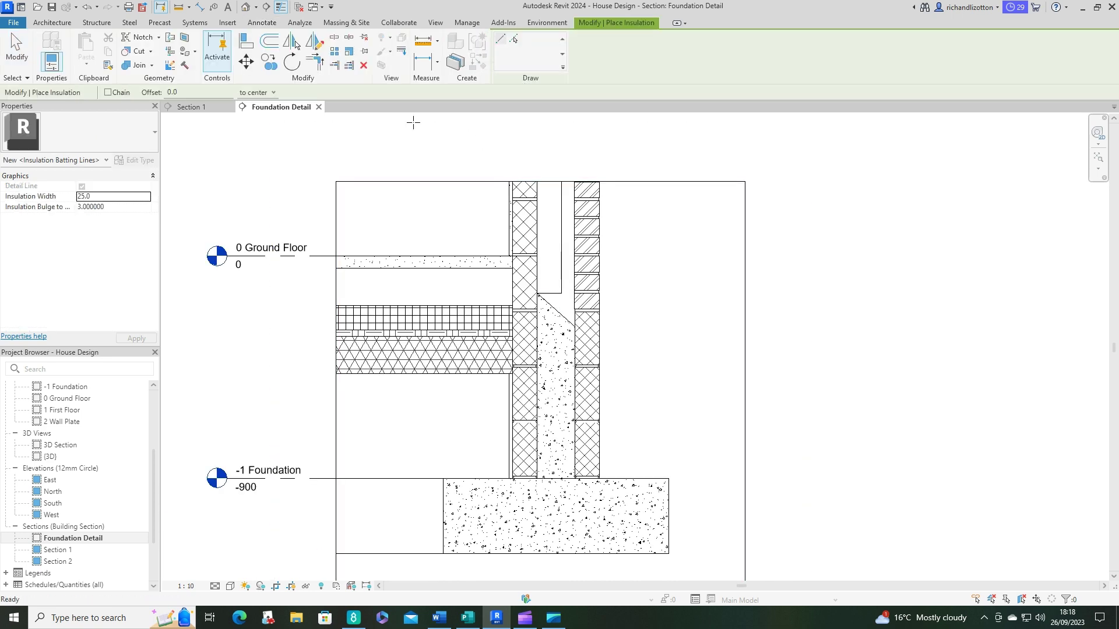
{"action": "left_click", "coordinate": [98, 198]}
{"action": "type", "text": "100"}
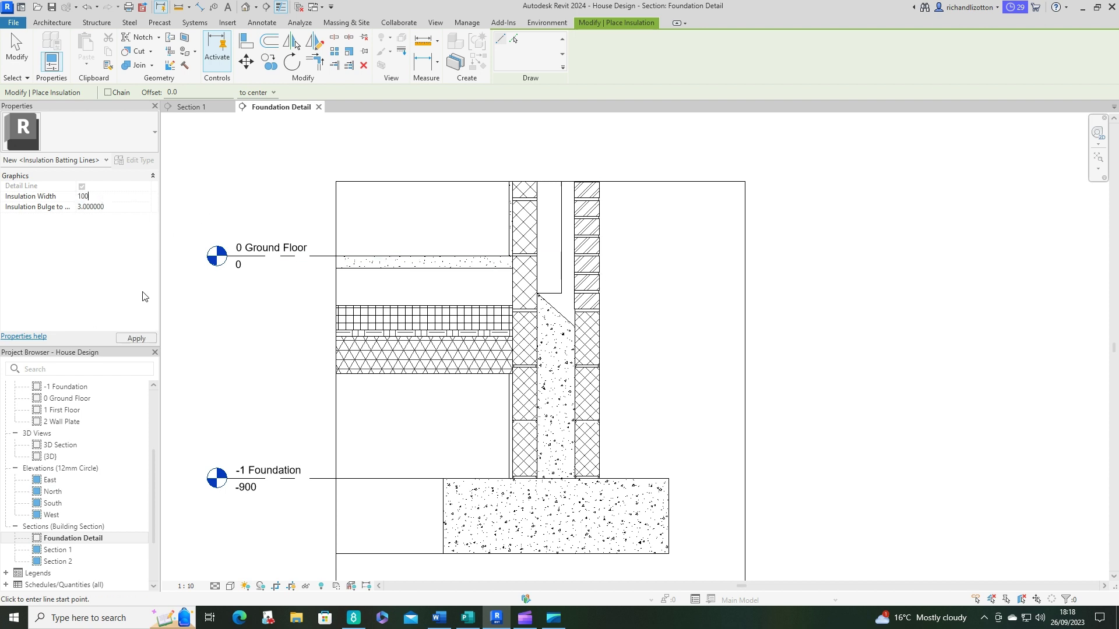
{"action": "key", "text": "Return"}
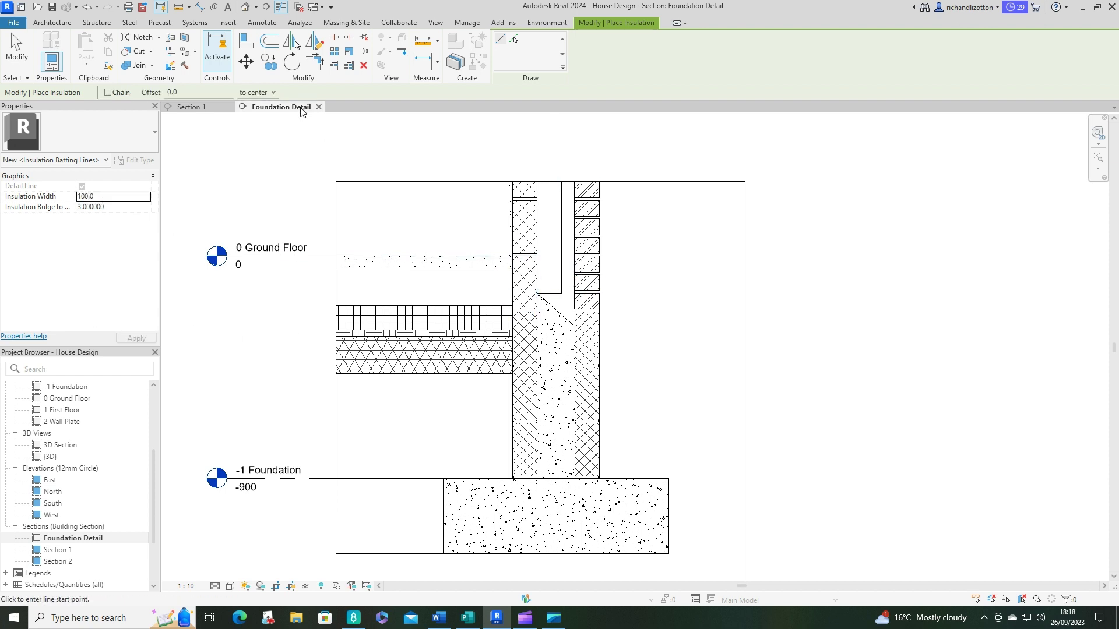
{"action": "left_click", "coordinate": [549, 293]}
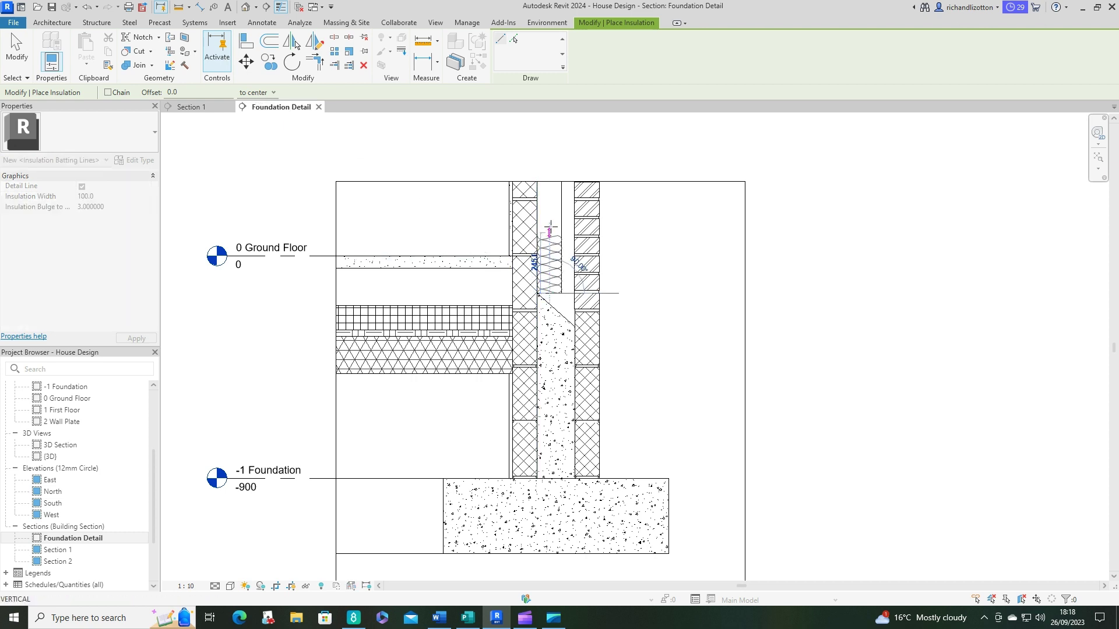
{"action": "left_click", "coordinate": [549, 179]}
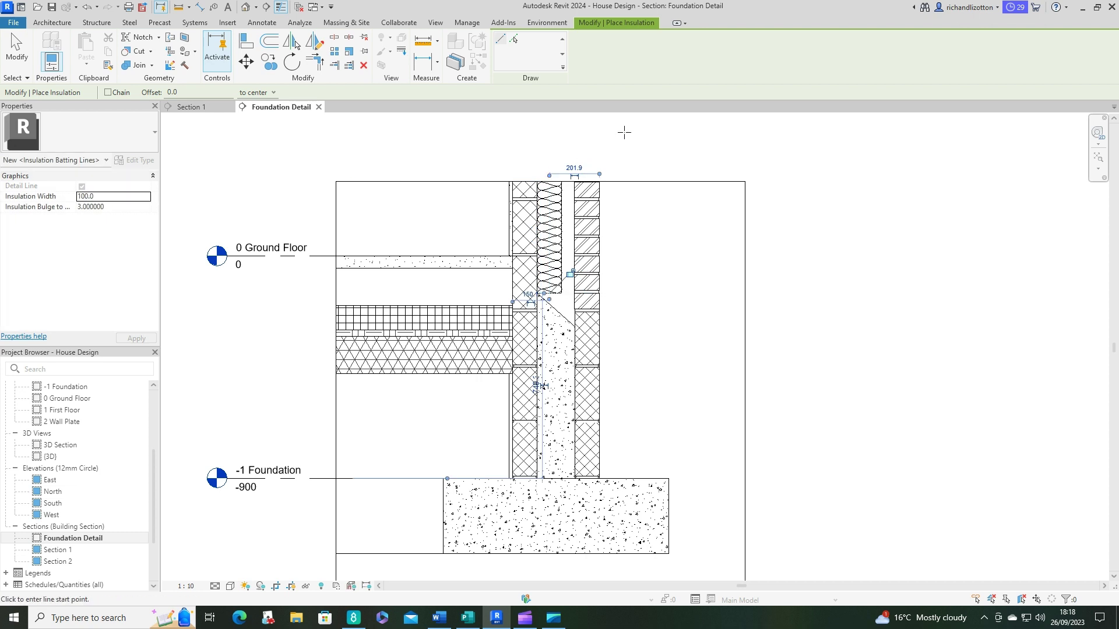
{"action": "middle_click_drag", "start_coordinate": [555, 331], "coordinate": [646, 324]}
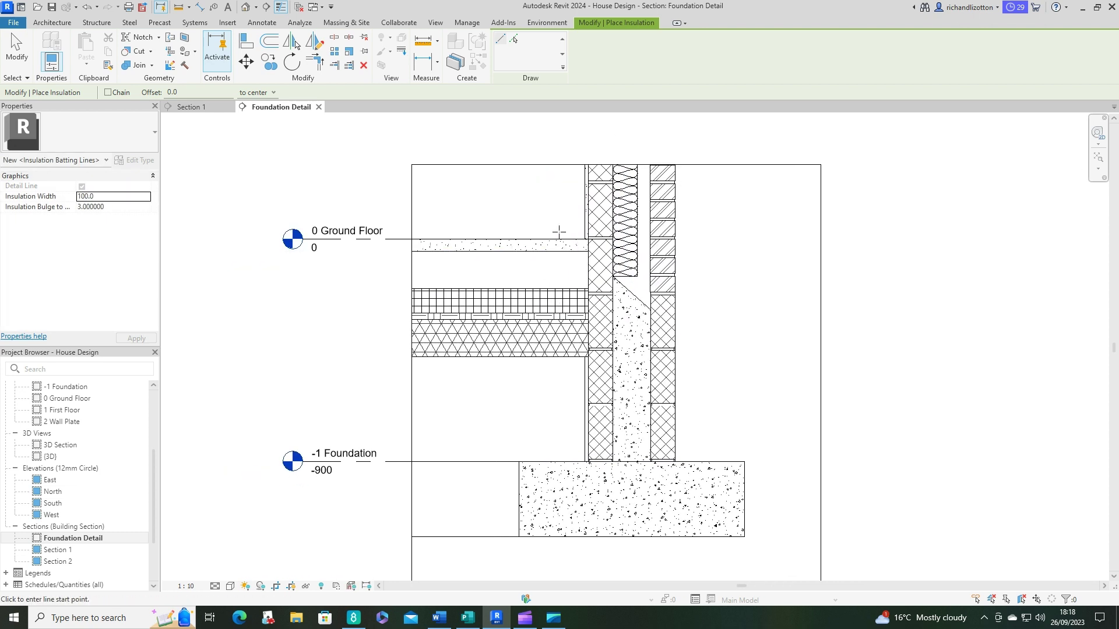
{"action": "key", "text": "Escape"}
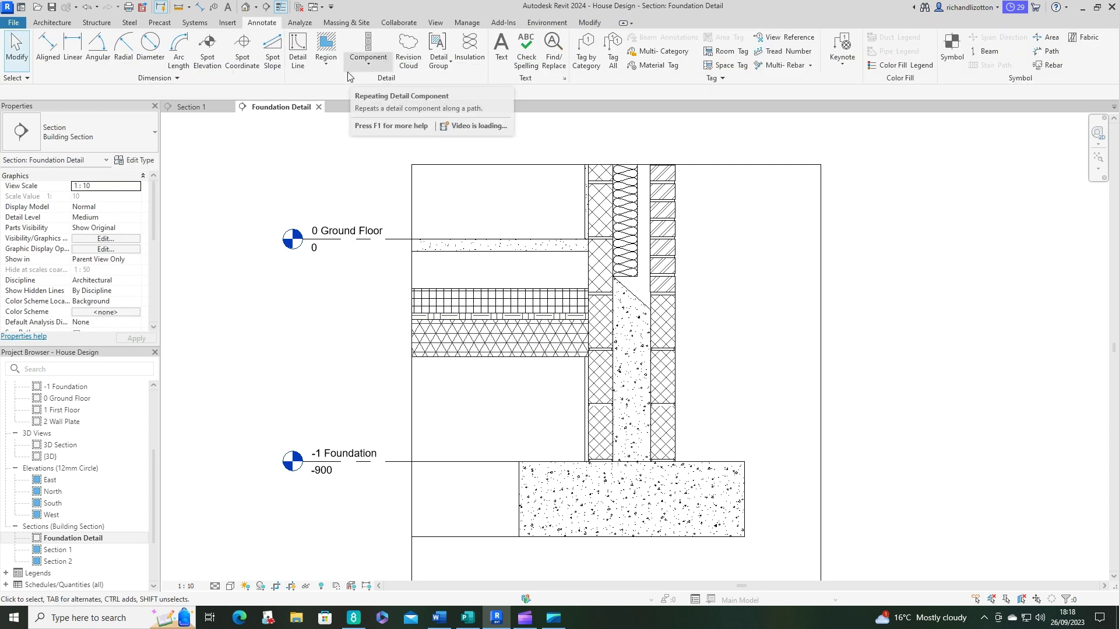
Draw a rectangular masking region over the slab's grid-hatched insulation layer
{"action": "left_click", "coordinate": [327, 65]}
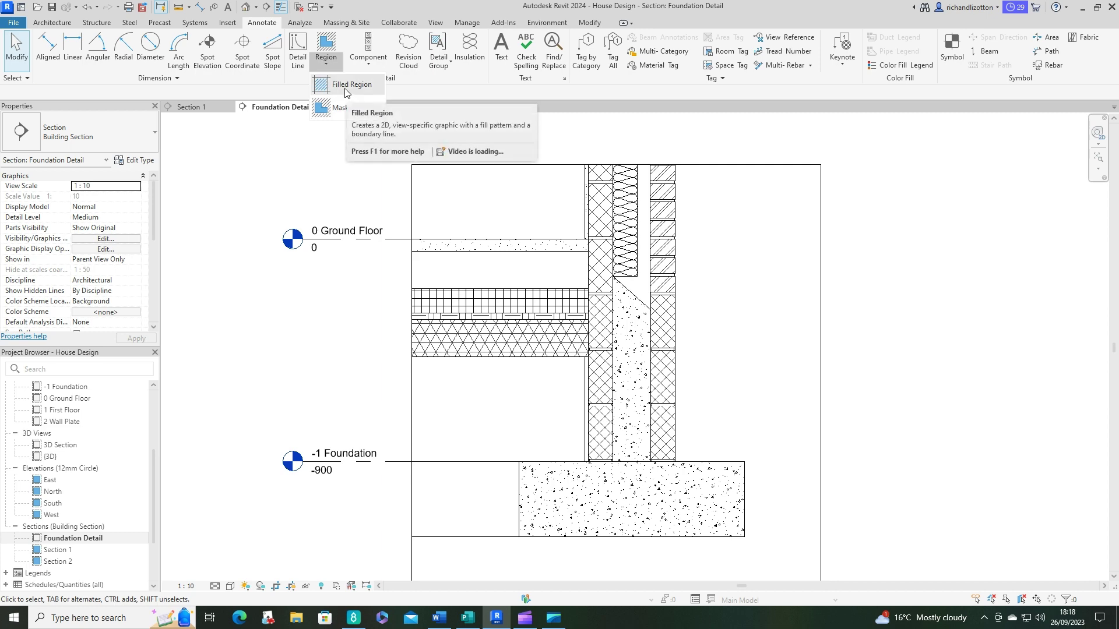
{"action": "left_click", "coordinate": [340, 108]}
{"action": "left_click", "coordinate": [540, 42]}
{"action": "scroll", "coordinate": [531, 299], "scroll_direction": "up", "scroll_amount": 4}
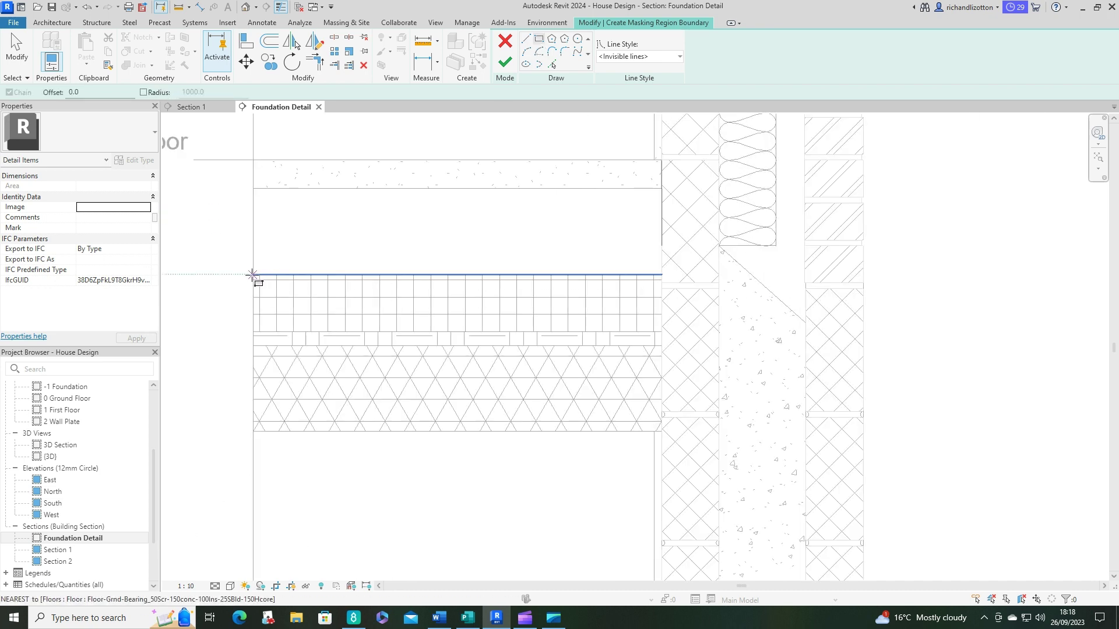
{"action": "left_click", "coordinate": [253, 274]}
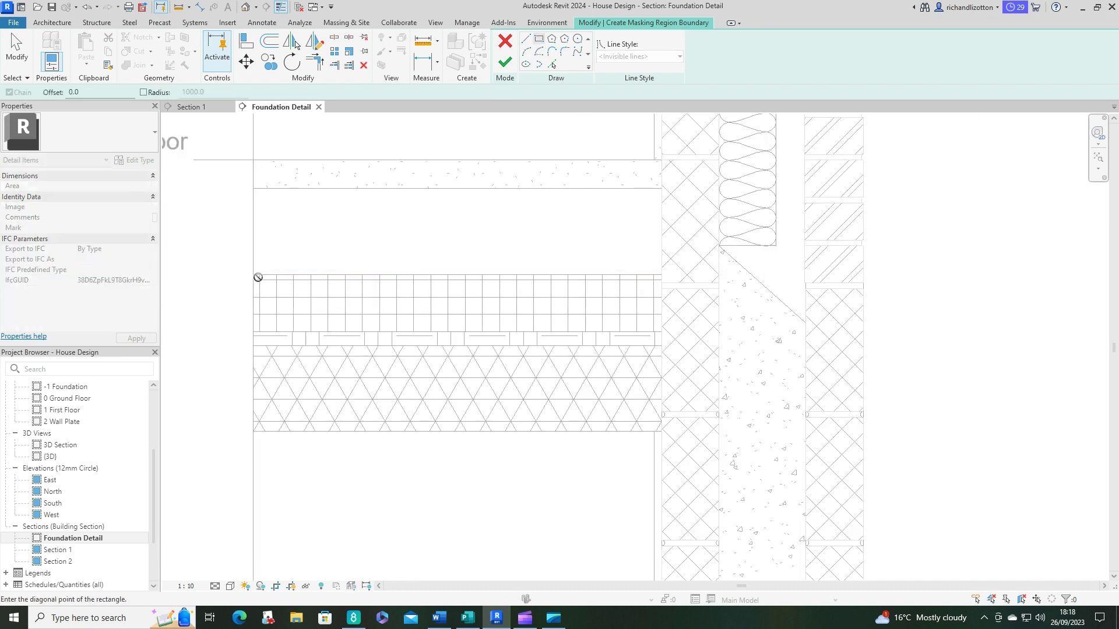
{"action": "left_click", "coordinate": [654, 331]}
{"action": "left_click", "coordinate": [504, 61]}
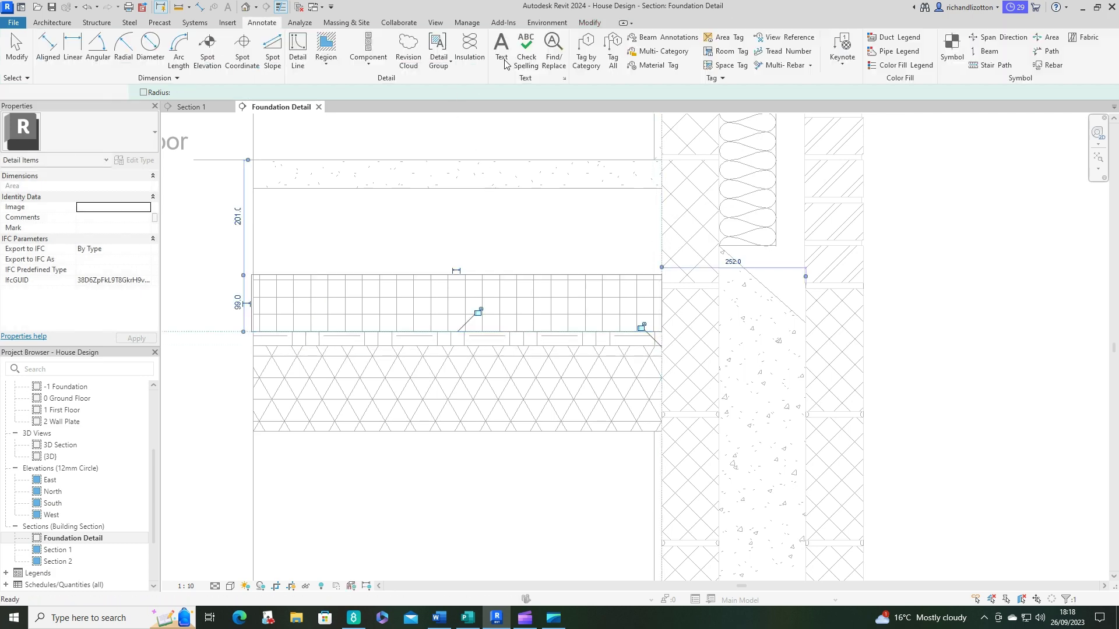
{"action": "left_click", "coordinate": [557, 228]}
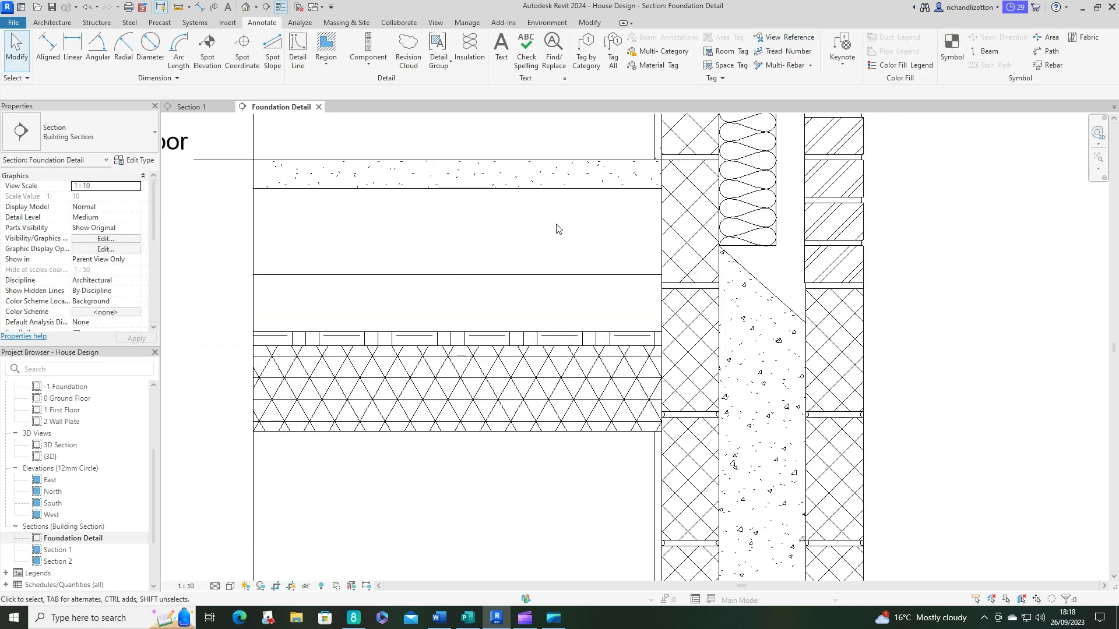
Draw near-side-aligned batt insulation along the floor slab from its right end to the left wall
{"action": "left_click", "coordinate": [471, 47]}
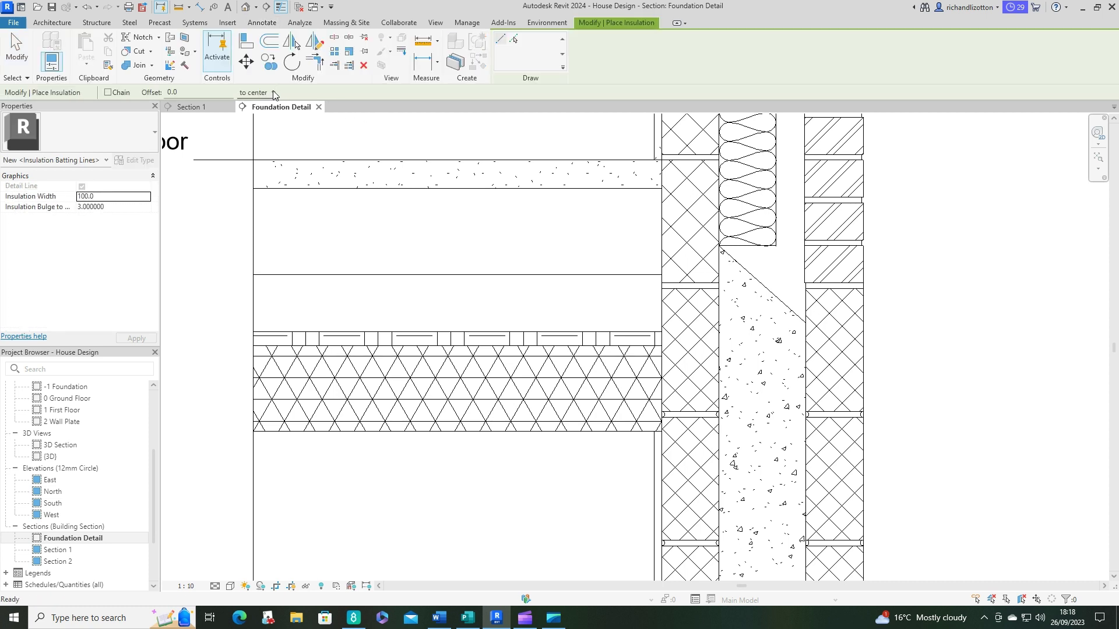
{"action": "left_click", "coordinate": [272, 92]}
{"action": "left_click", "coordinate": [262, 113]}
{"action": "left_click", "coordinate": [661, 274]}
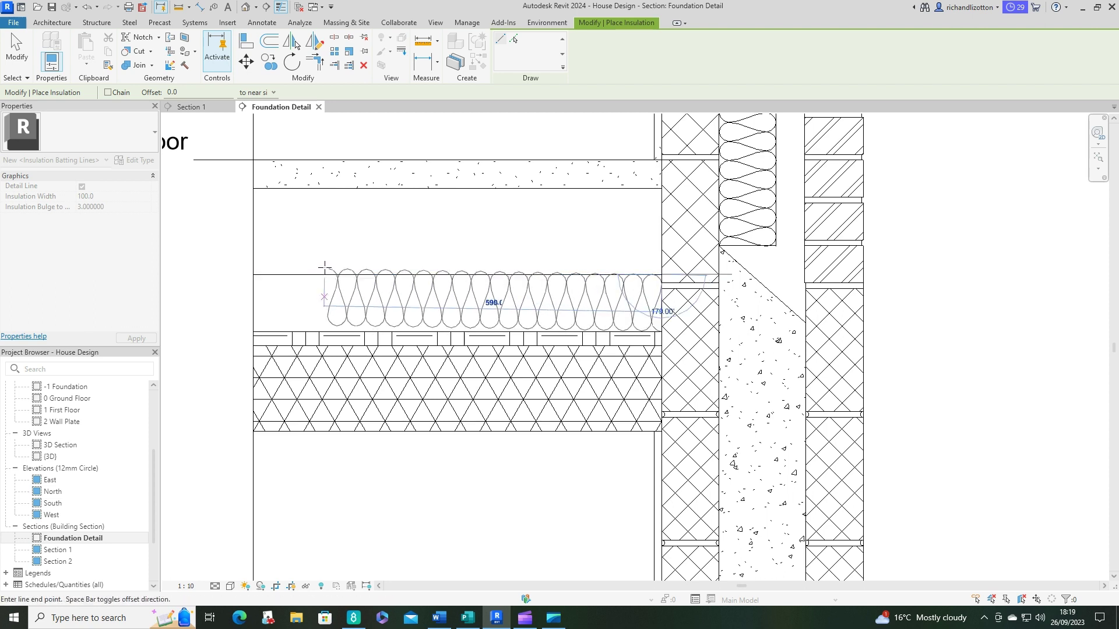
{"action": "left_click", "coordinate": [252, 274]}
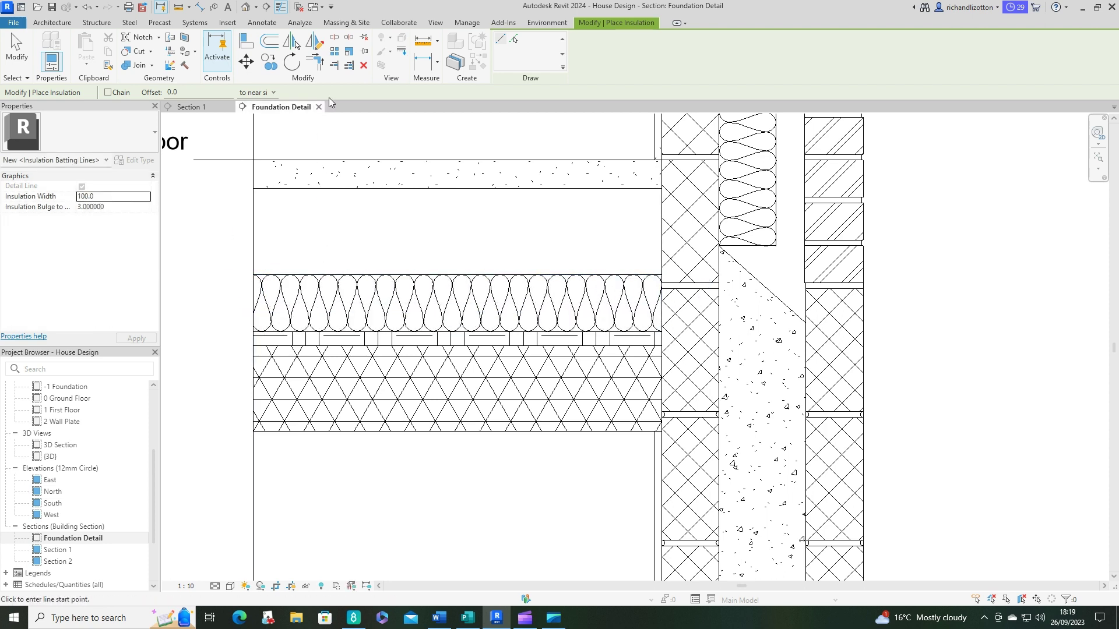
Add a 25-wide vertical insulation strip up the slab edge against the inner wall
{"action": "left_click", "coordinate": [108, 198]}
{"action": "type", "text": "25"}
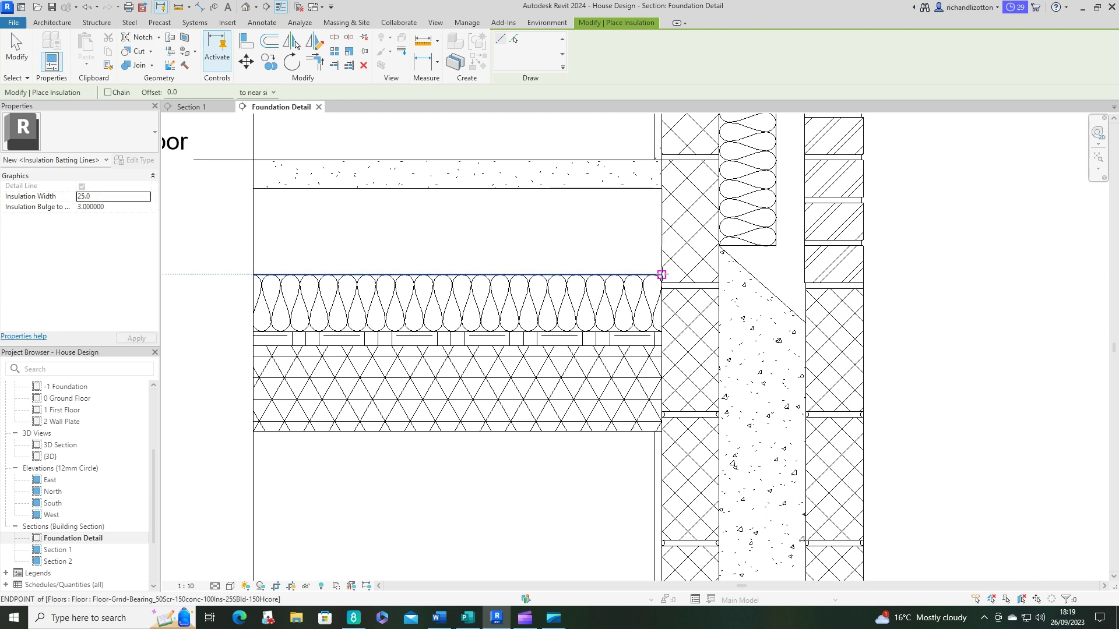
{"action": "left_click", "coordinate": [657, 275]}
{"action": "left_click", "coordinate": [659, 191]}
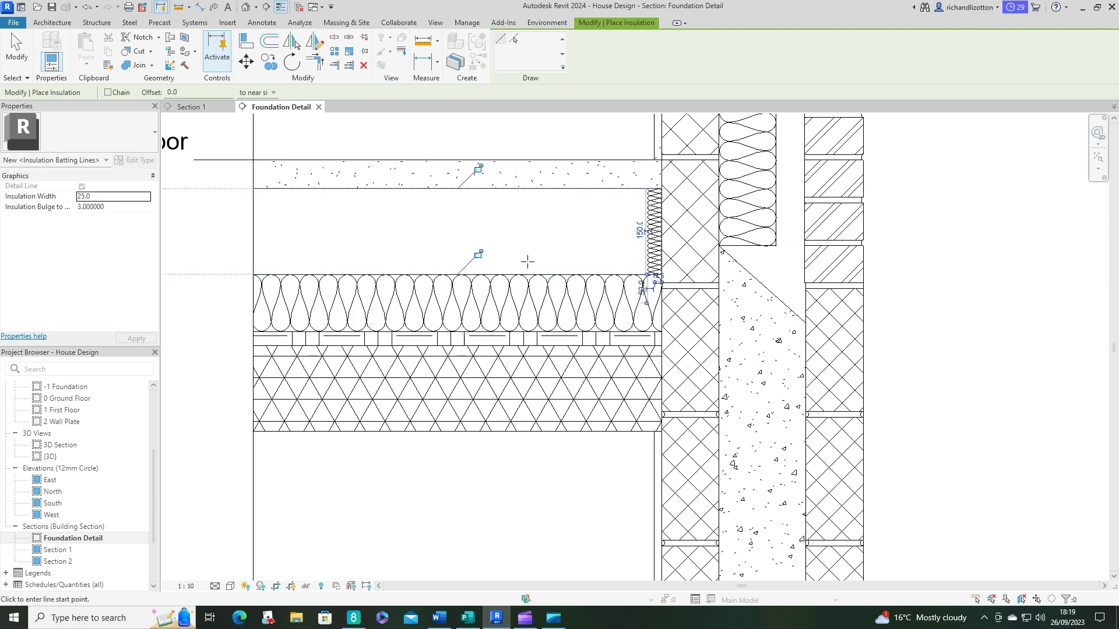
{"action": "key", "text": "Escape"}
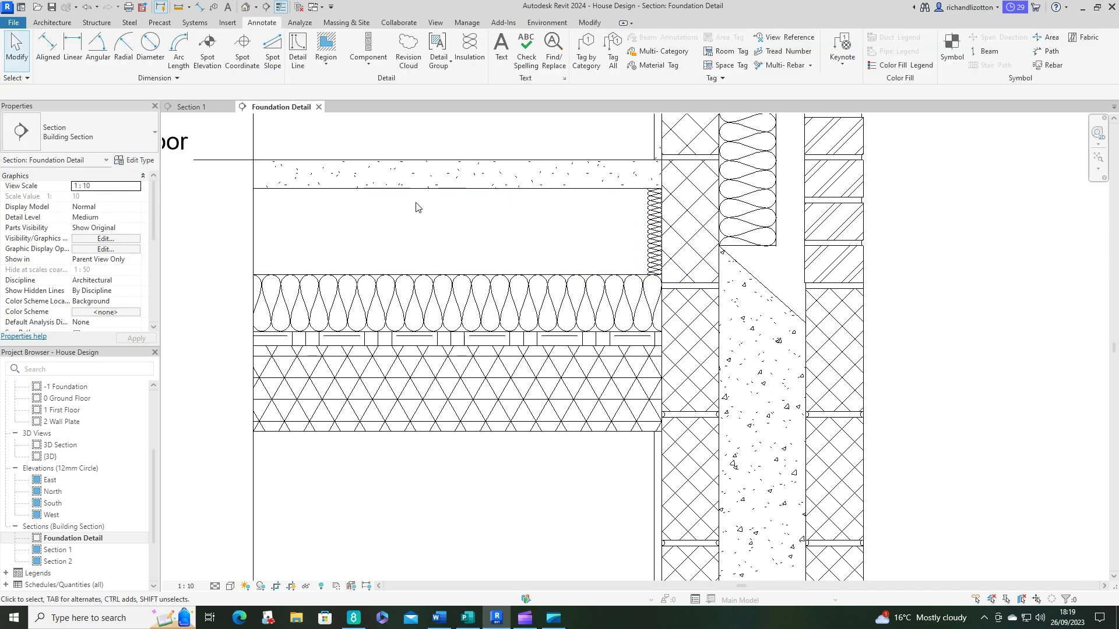
Start a filled region and give the concrete 2 type a Concrete foreground pattern
{"action": "left_click", "coordinate": [327, 65]}
{"action": "left_click", "coordinate": [347, 88]}
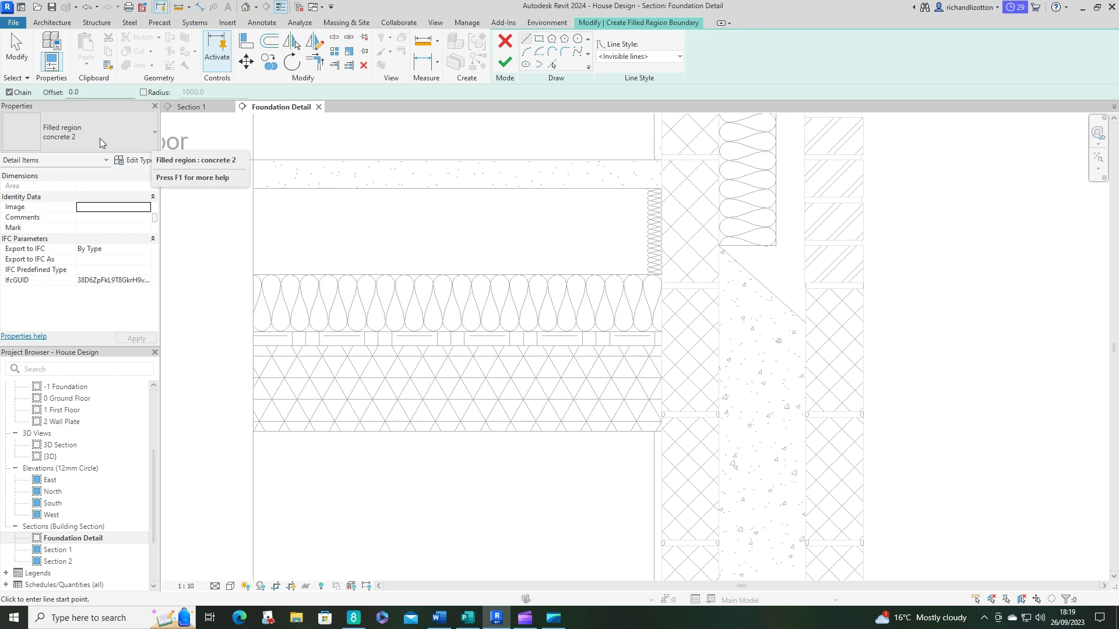
{"action": "left_click", "coordinate": [134, 161]}
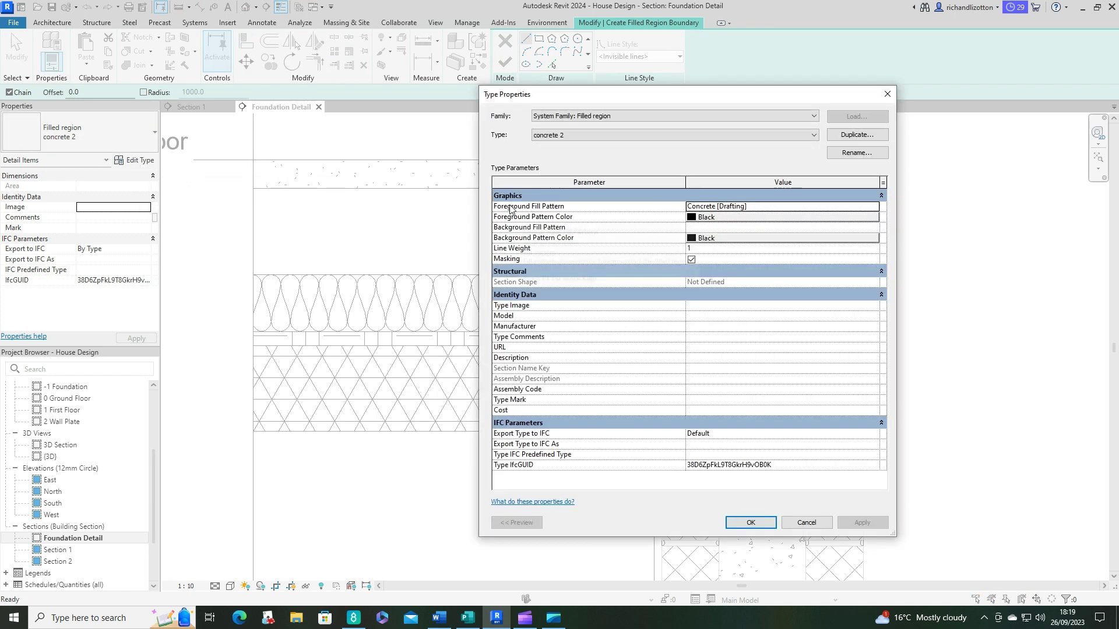
{"action": "left_click", "coordinate": [875, 208]}
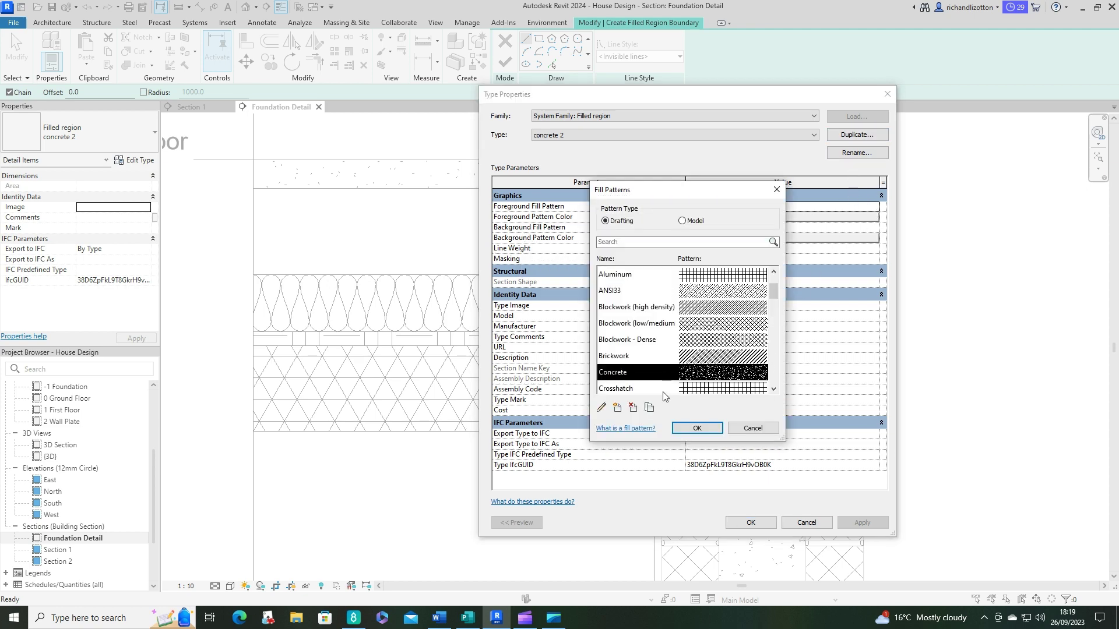
{"action": "mouse_move", "coordinate": [776, 291]}
{"action": "left_mouse_down"}
{"action": "mouse_move", "coordinate": [775, 311]}
{"action": "mouse_move", "coordinate": [775, 302]}
{"action": "left_mouse_up"}
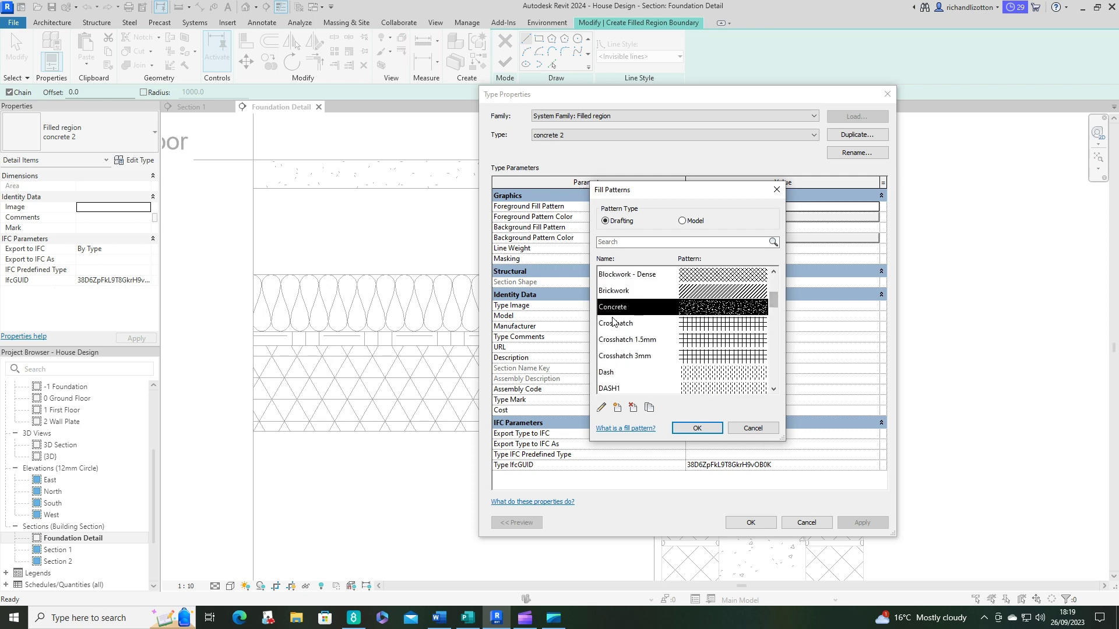
{"action": "left_click", "coordinate": [703, 428]}
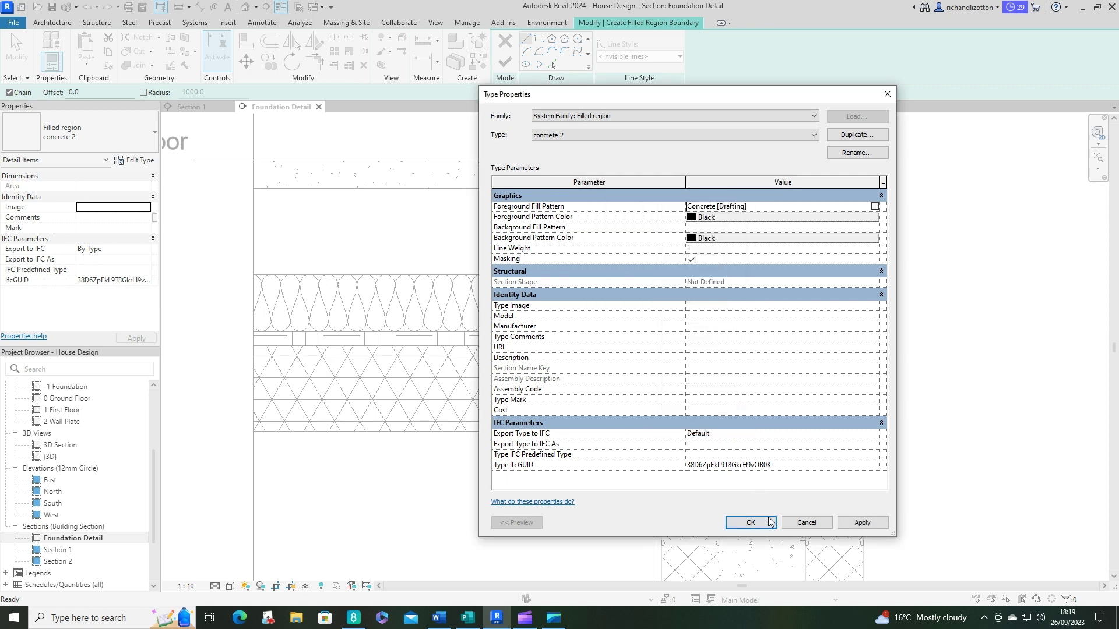
{"action": "left_click", "coordinate": [751, 522]}
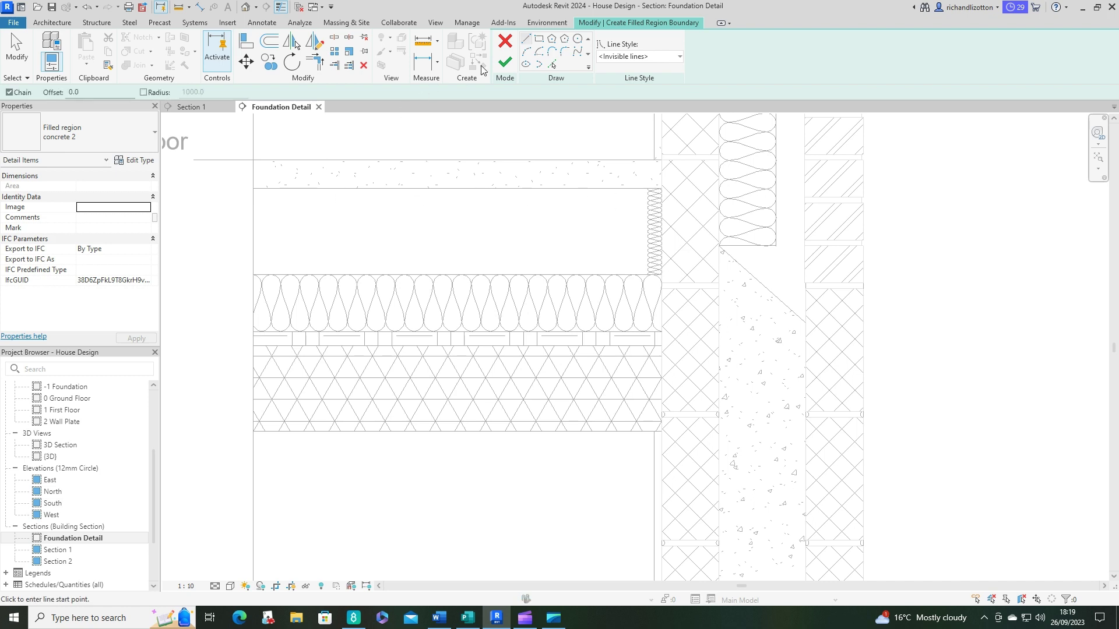
Sketch a rectangle above the floor insulation with Centerline edges and finish the region
{"action": "left_click", "coordinate": [538, 39]}
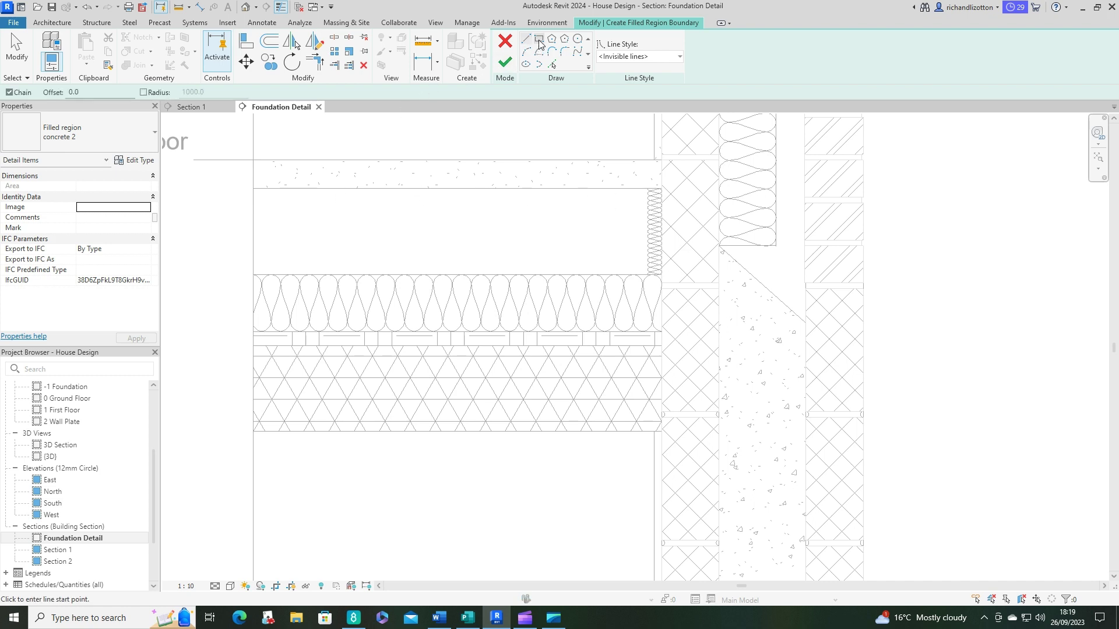
{"action": "left_click", "coordinate": [250, 189]}
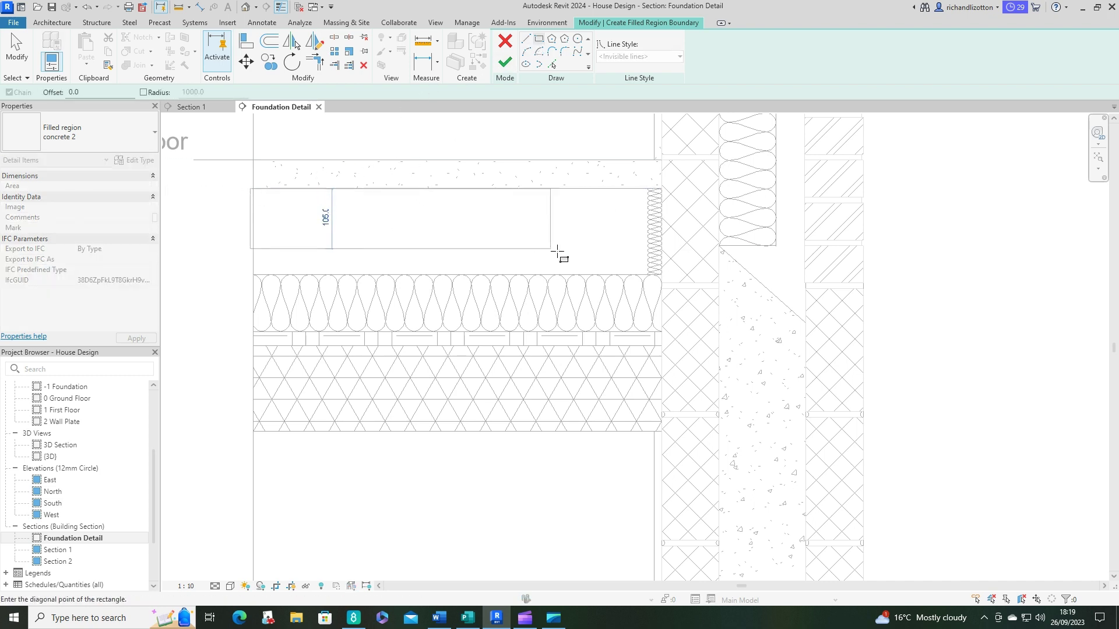
{"action": "scroll", "coordinate": [641, 275], "scroll_direction": "up", "scroll_amount": 8}
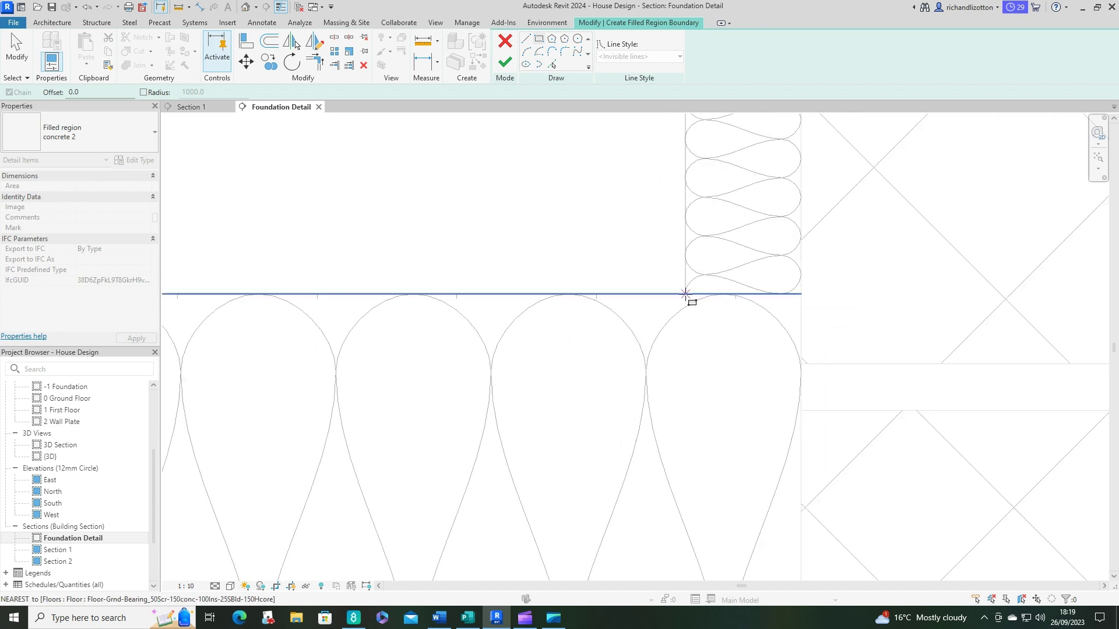
{"action": "left_click", "coordinate": [685, 293]}
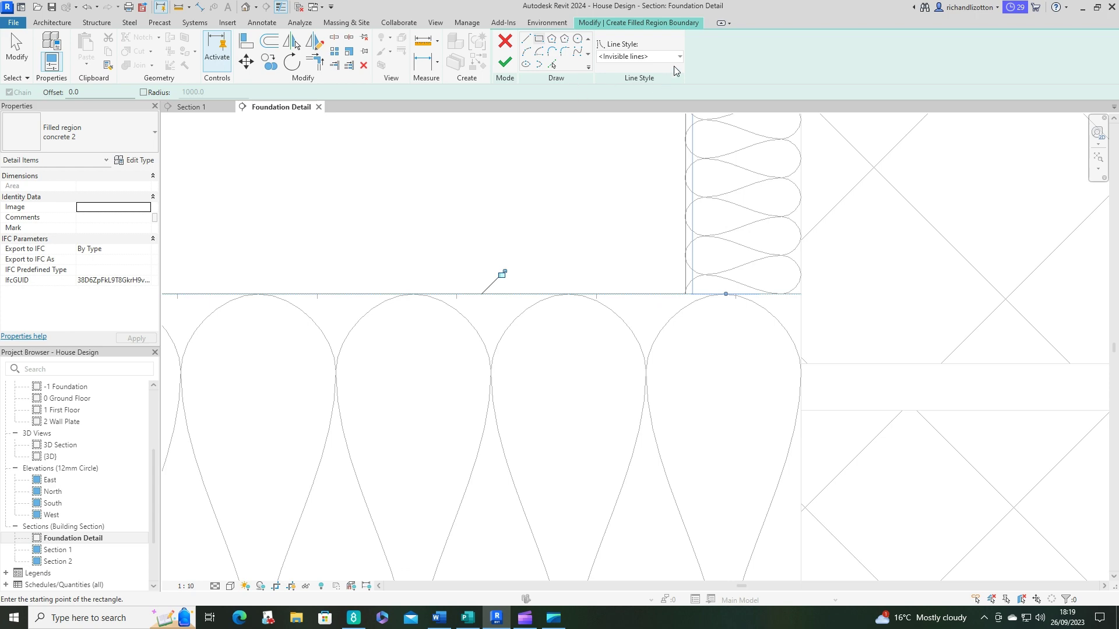
{"action": "scroll", "coordinate": [654, 174], "scroll_direction": "down", "scroll_amount": 5}
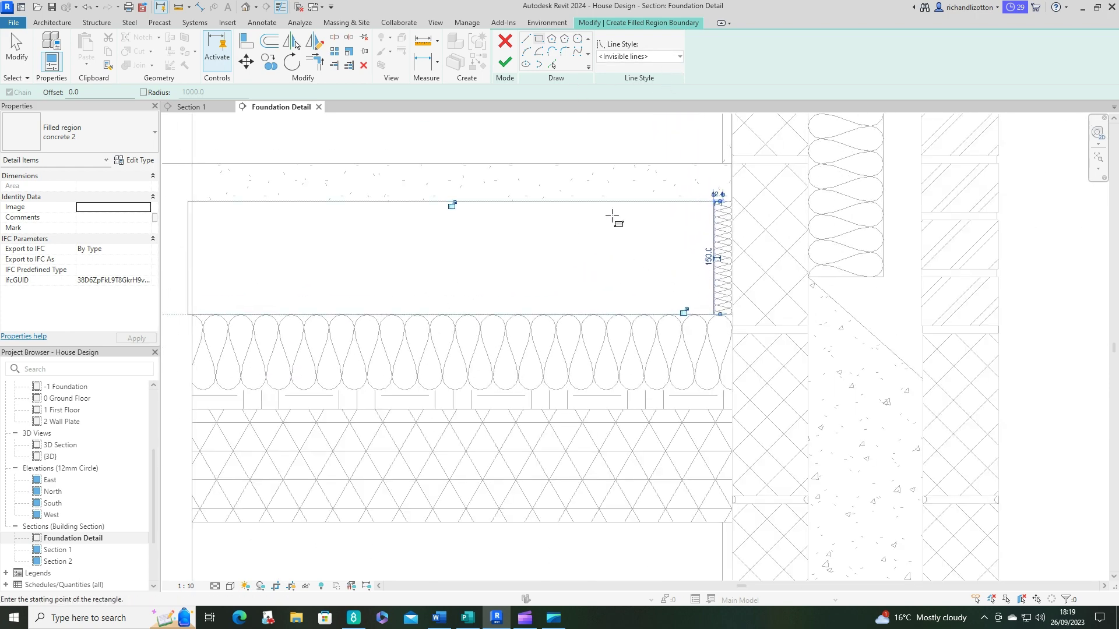
{"action": "key", "text": "Escape"}
{"action": "key", "text": "Escape"}
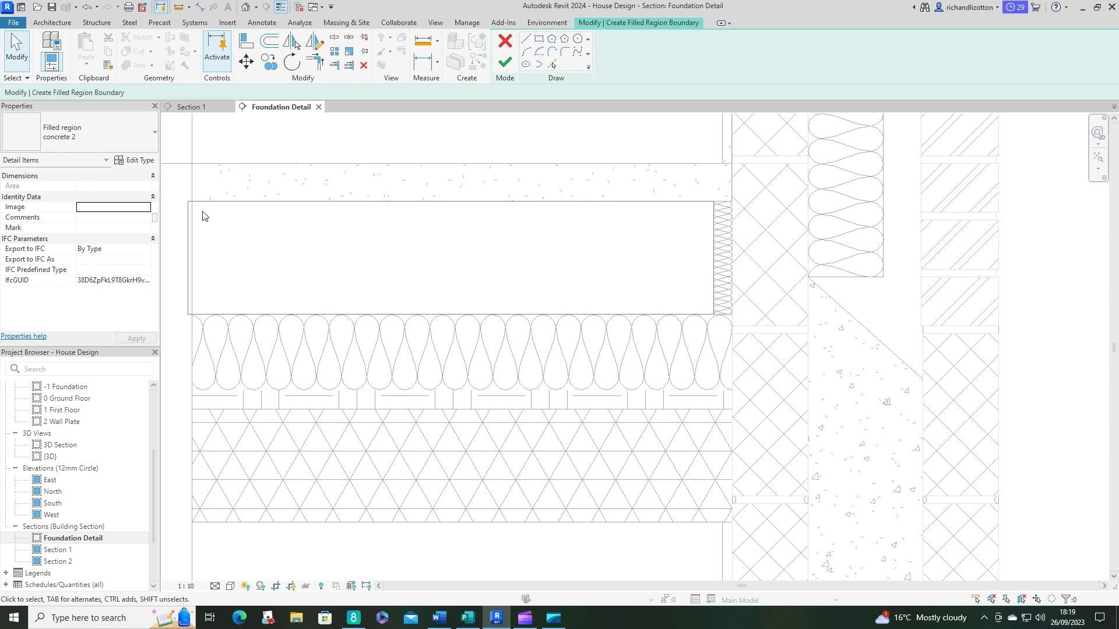
{"action": "left_click_drag", "start_coordinate": [181, 196], "coordinate": [770, 344]}
{"action": "left_click", "coordinate": [668, 56]}
{"action": "left_click", "coordinate": [649, 83]}
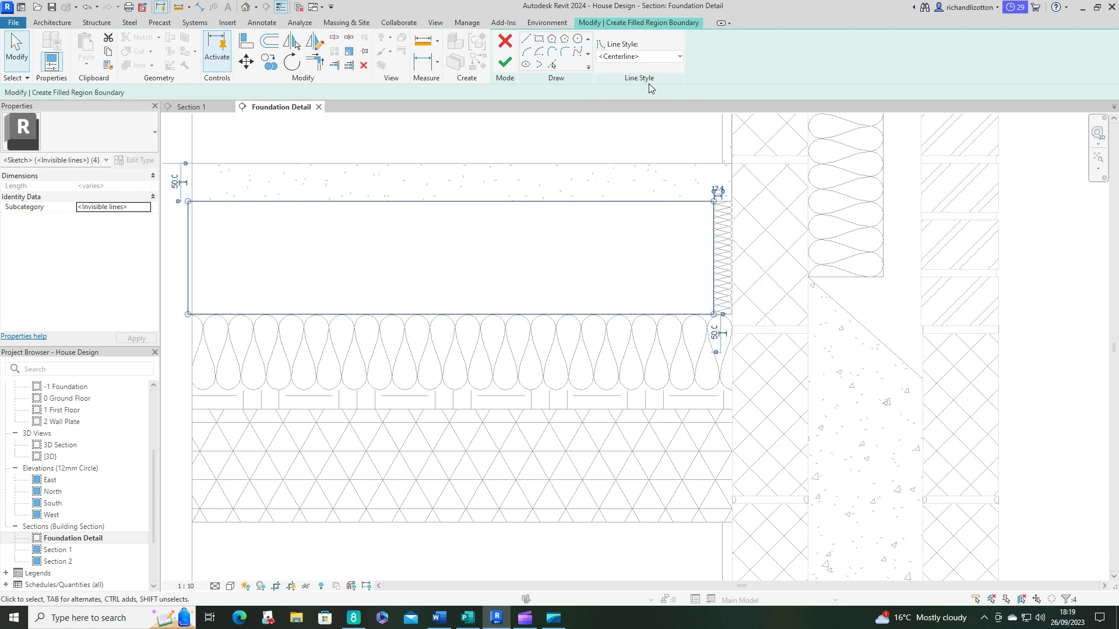
{"action": "left_click", "coordinate": [505, 62]}
{"action": "left_click", "coordinate": [619, 256]}
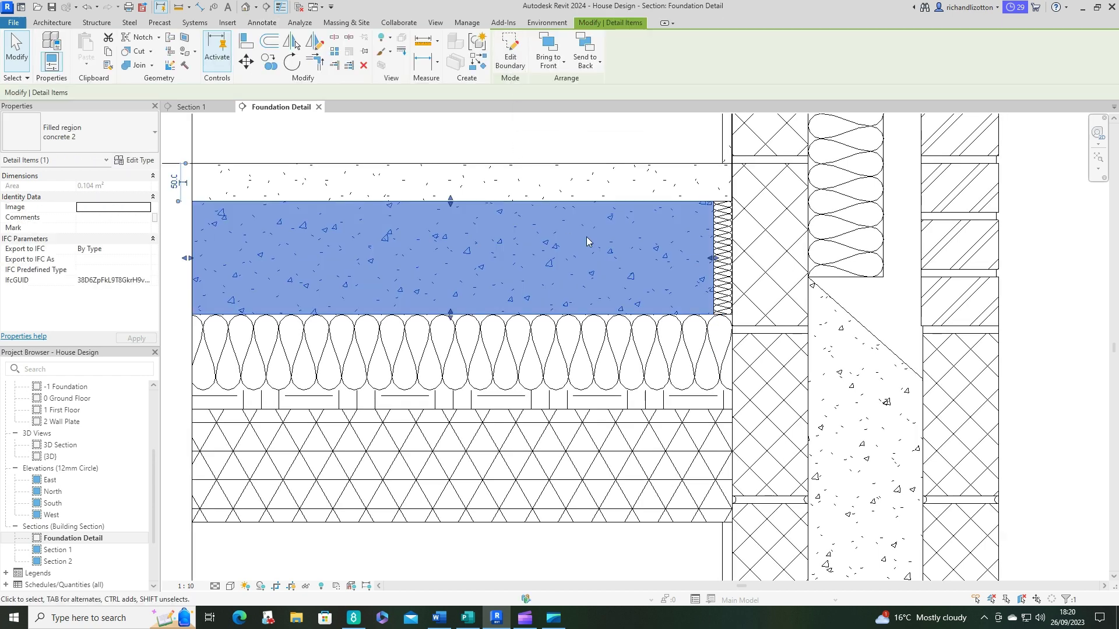
Start another filled region sketch using the sand type with Centerline boundary style
{"action": "left_click", "coordinate": [595, 133]}
{"action": "scroll", "coordinate": [711, 256], "scroll_direction": "down", "scroll_amount": 3}
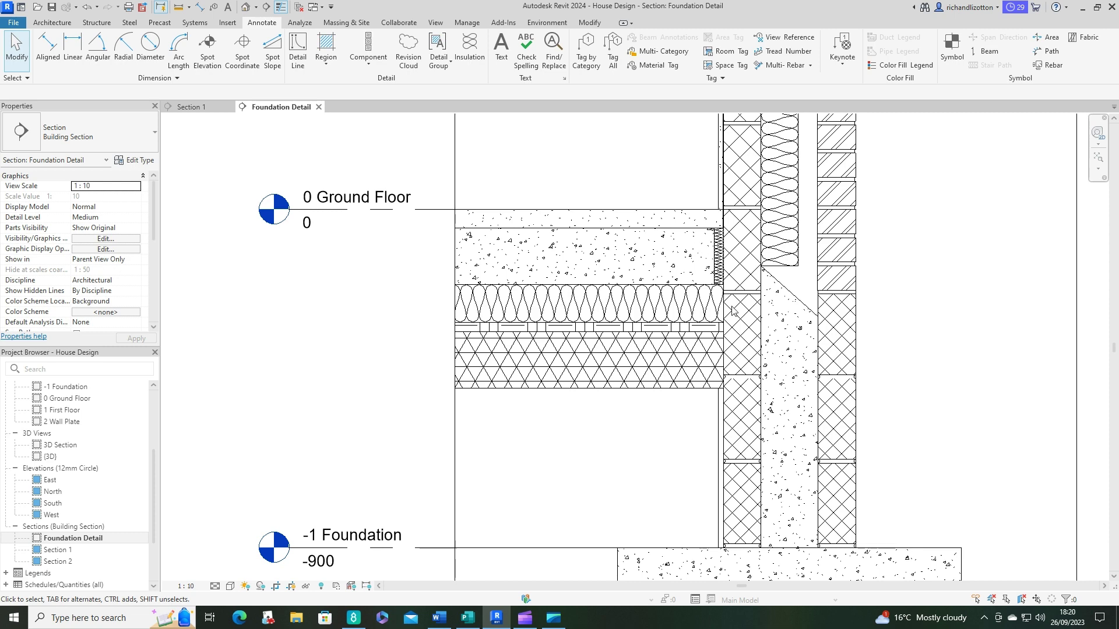
{"action": "scroll", "coordinate": [616, 369], "scroll_direction": "up", "scroll_amount": 3}
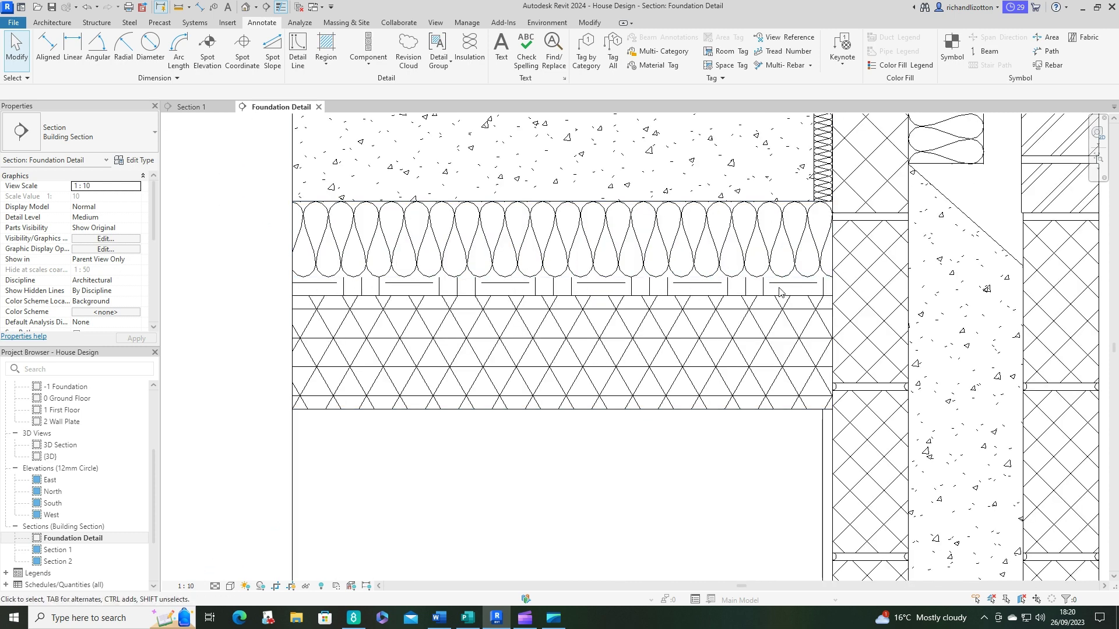
{"action": "middle_click_drag", "start_coordinate": [744, 303], "coordinate": [719, 322]}
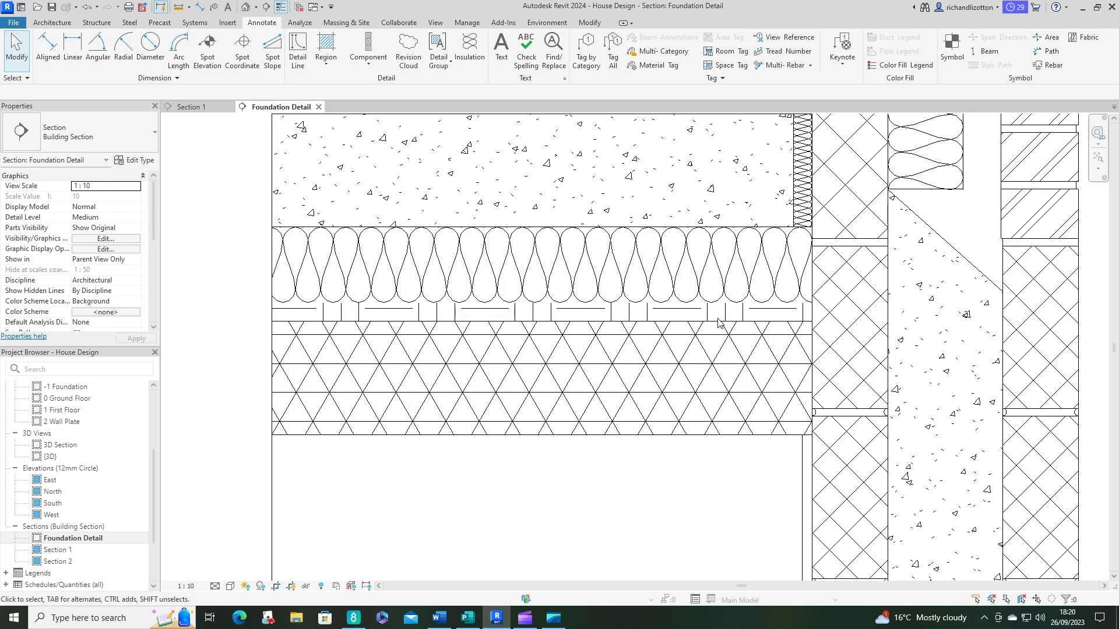
{"action": "double_click", "coordinate": [370, 160]}
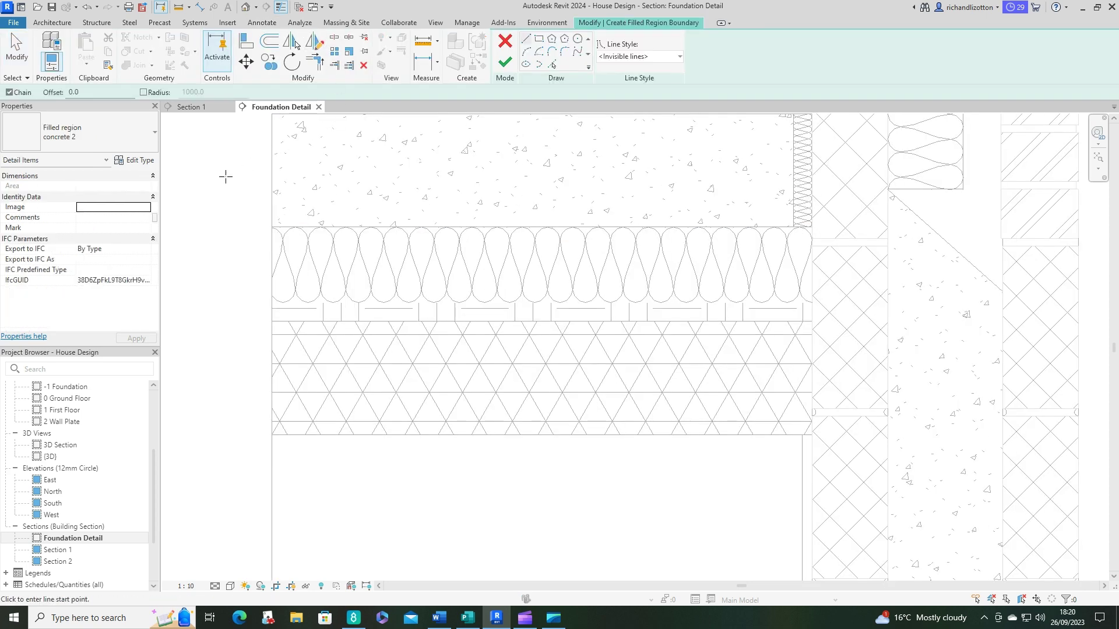
{"action": "left_click", "coordinate": [150, 135]}
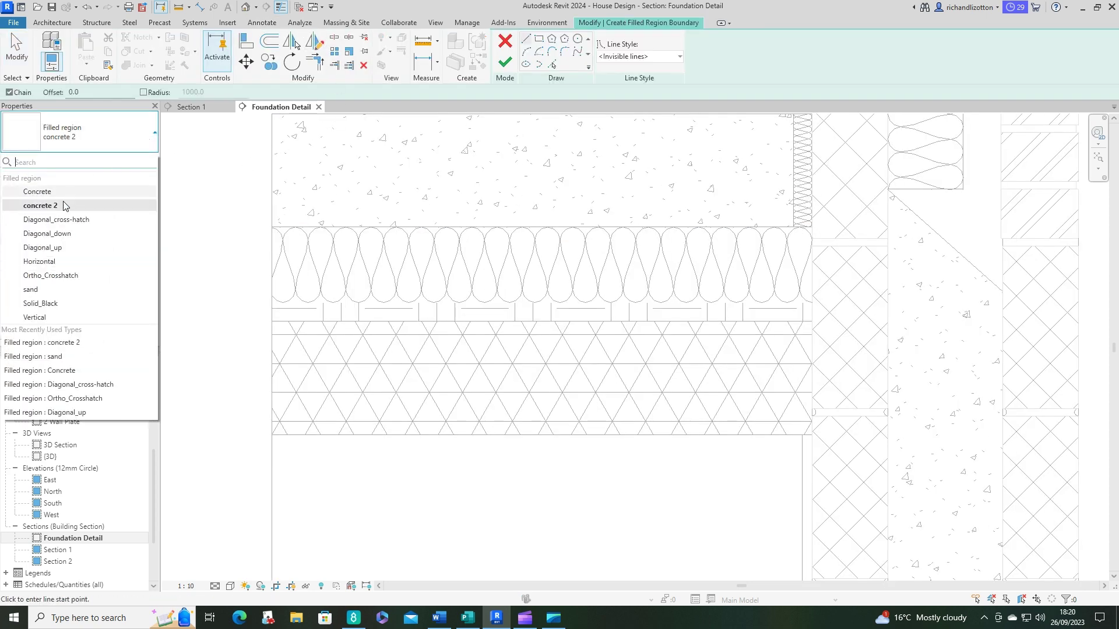
{"action": "left_click", "coordinate": [41, 289]}
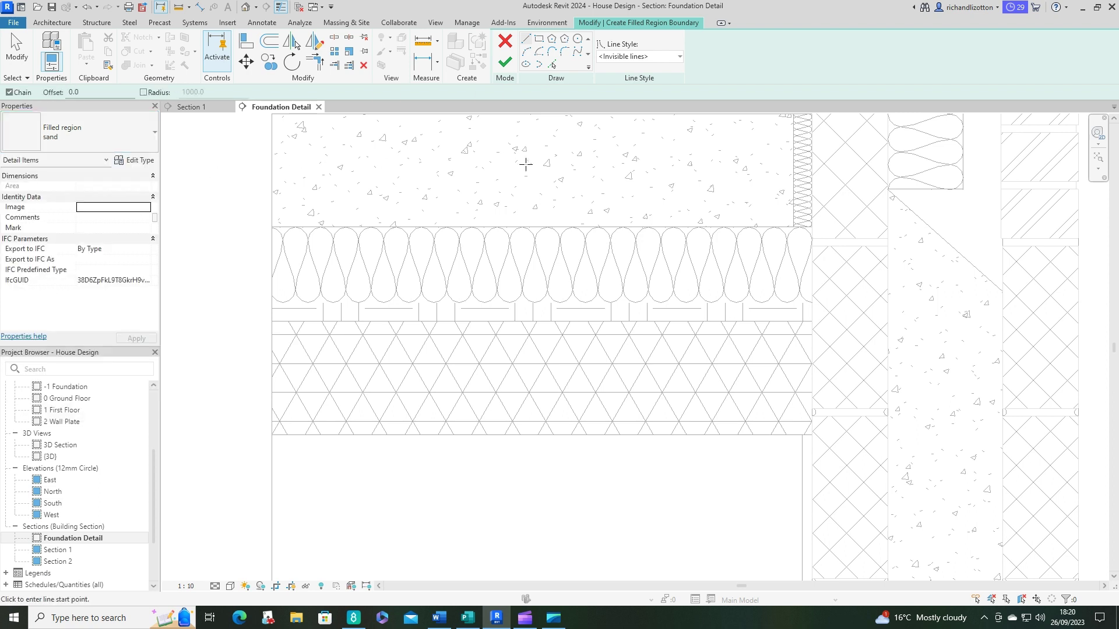
{"action": "left_click", "coordinate": [674, 56]}
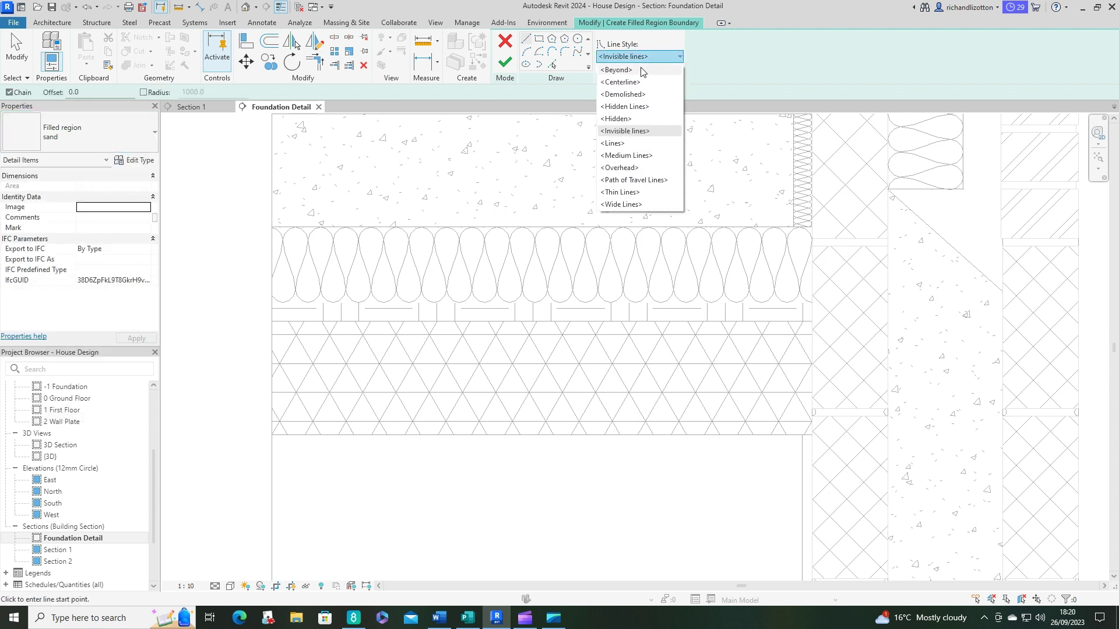
{"action": "key", "text": "Escape"}
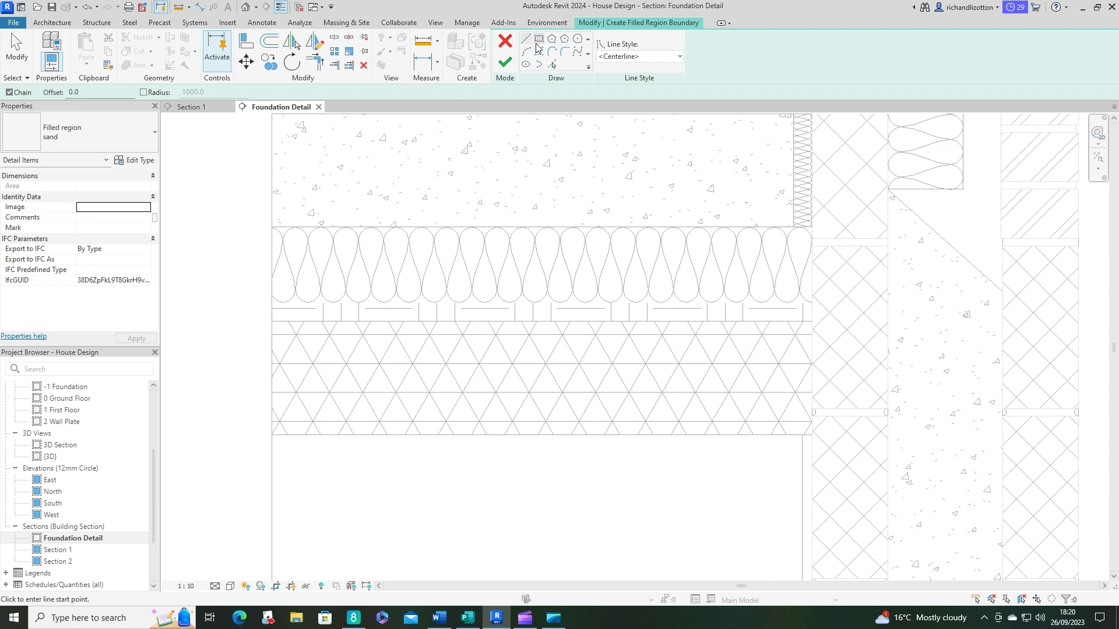
Sketch a rectangle along the thin 25.0 layer beneath the insulation and finish the region
{"action": "left_click", "coordinate": [539, 38]}
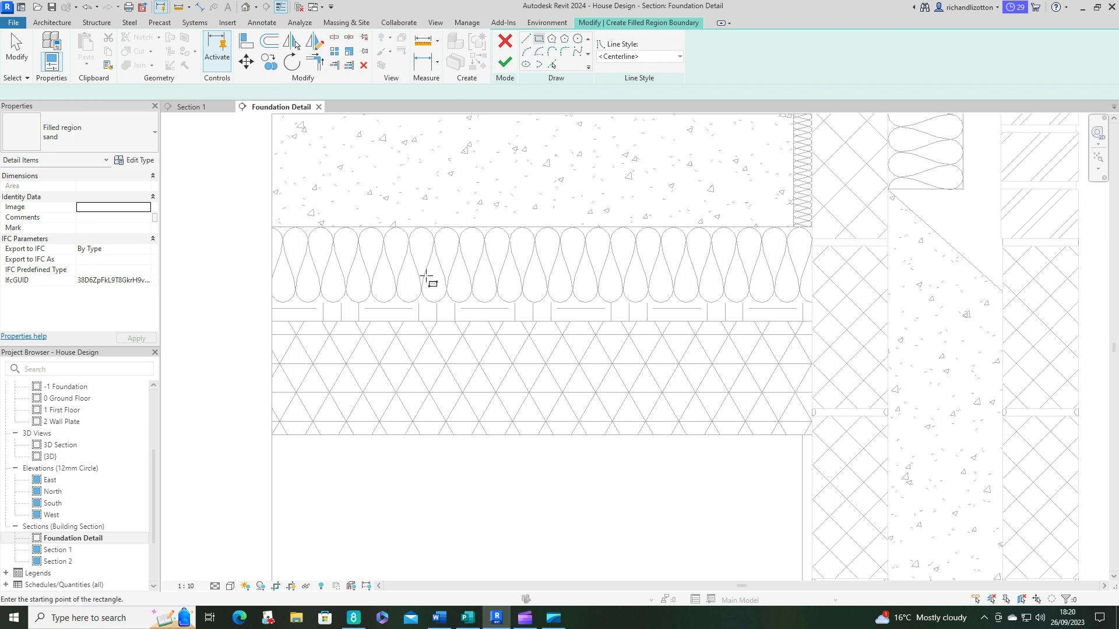
{"action": "left_click", "coordinate": [271, 321]}
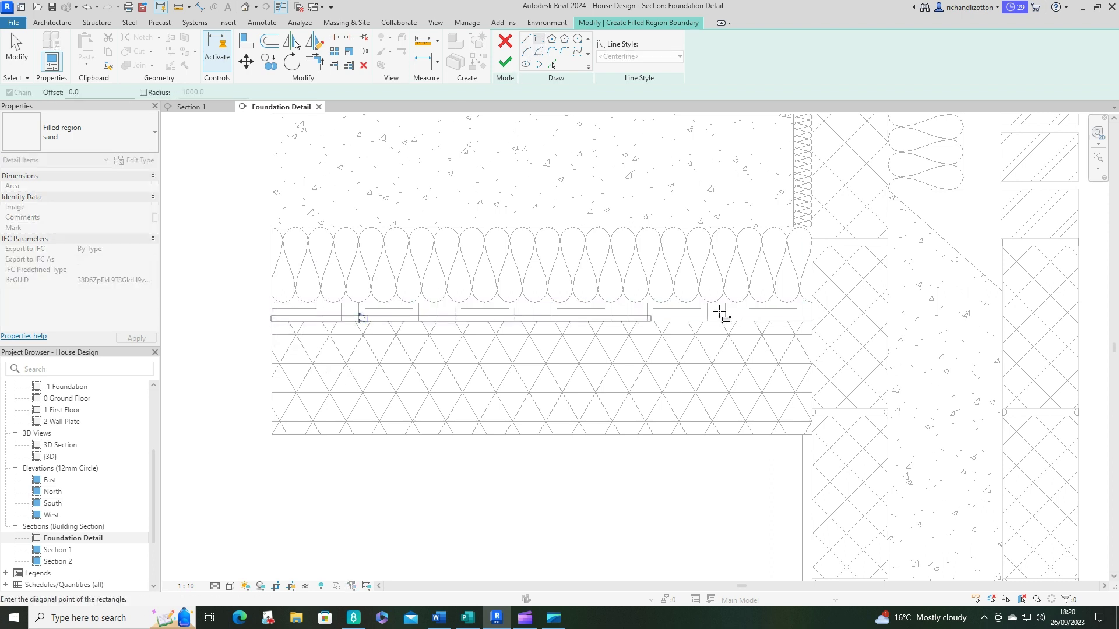
{"action": "left_click", "coordinate": [810, 303]}
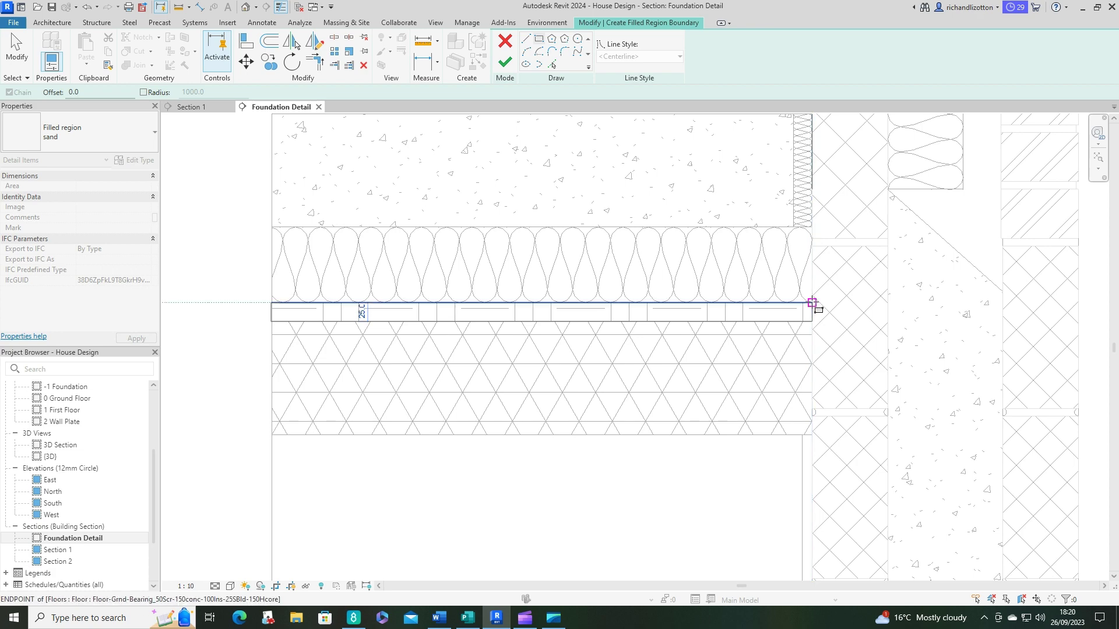
{"action": "left_click", "coordinate": [811, 302]}
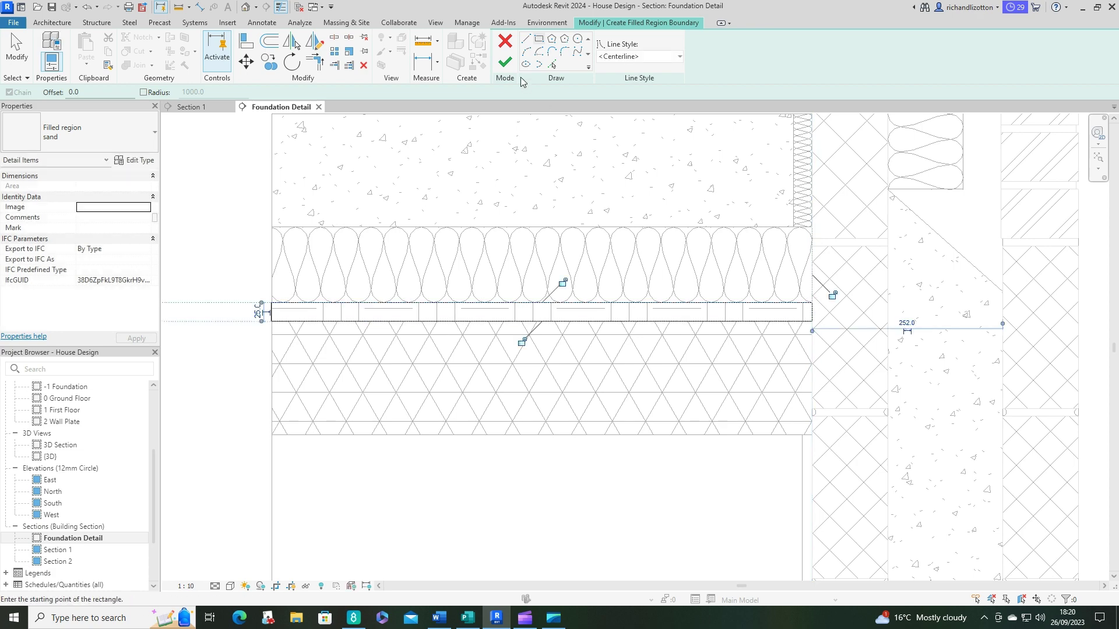
{"action": "left_click", "coordinate": [505, 63]}
Sketch a masking region boundary from the slab underside down to the footing with a sloped edge
{"action": "left_click", "coordinate": [662, 475]}
{"action": "scroll", "coordinate": [665, 481], "scroll_direction": "down", "scroll_amount": 3}
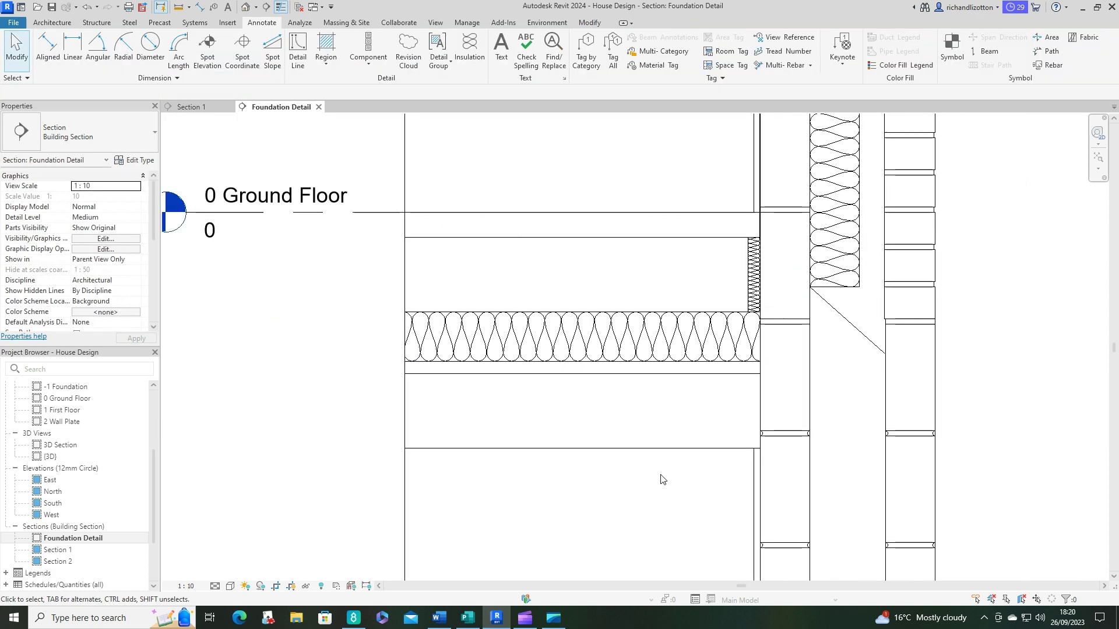
{"action": "middle_click_drag", "start_coordinate": [670, 487], "coordinate": [602, 309]}
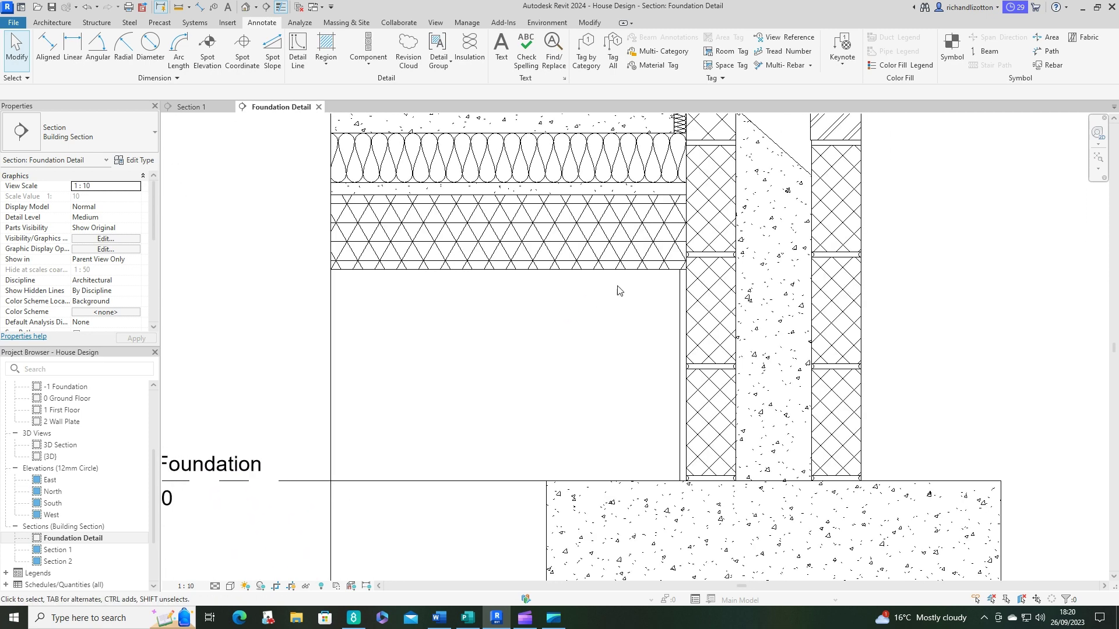
{"action": "left_click", "coordinate": [326, 66]}
{"action": "left_click", "coordinate": [349, 112]}
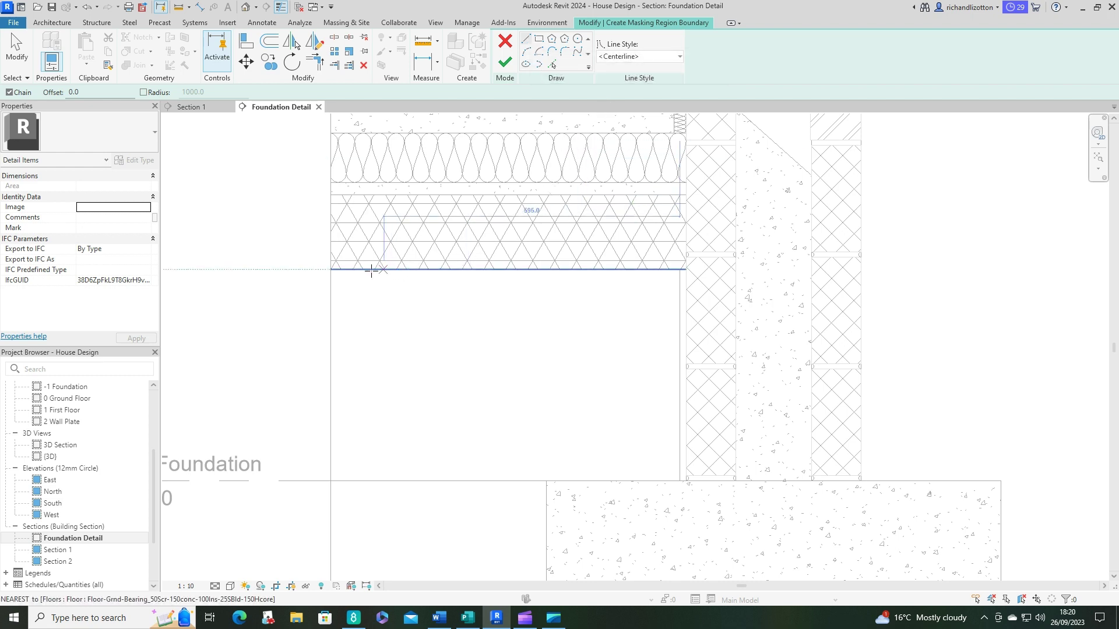
{"action": "left_click", "coordinate": [328, 270]}
{"action": "left_click", "coordinate": [328, 270]}
{"action": "left_click", "coordinate": [687, 269]}
{"action": "left_click", "coordinate": [687, 482]}
{"action": "left_click", "coordinate": [546, 482]}
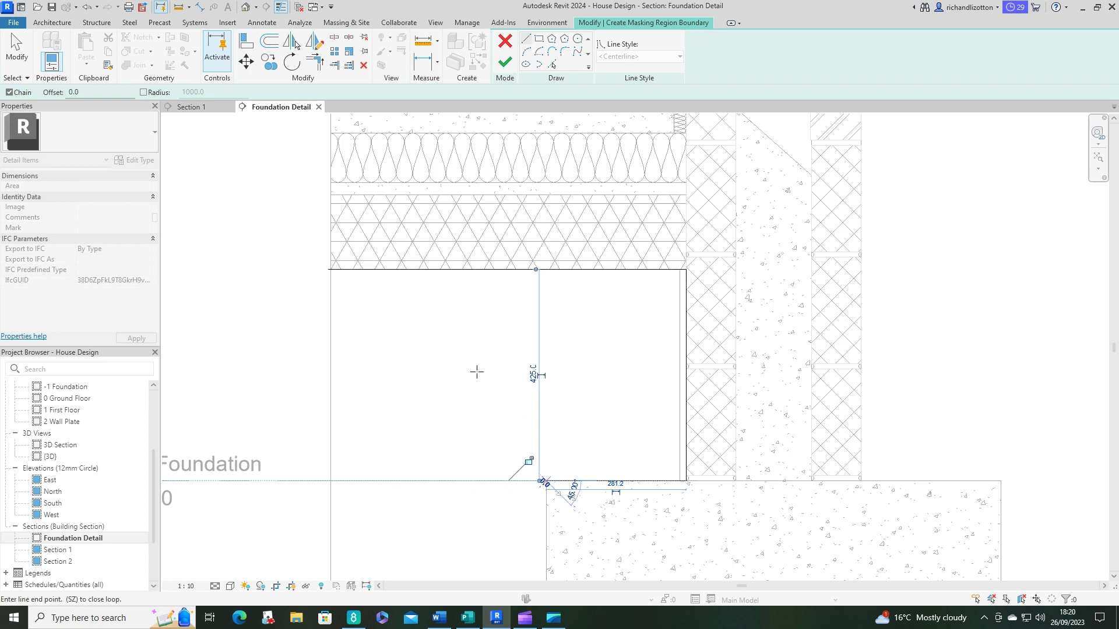
{"action": "left_click", "coordinate": [449, 269]}
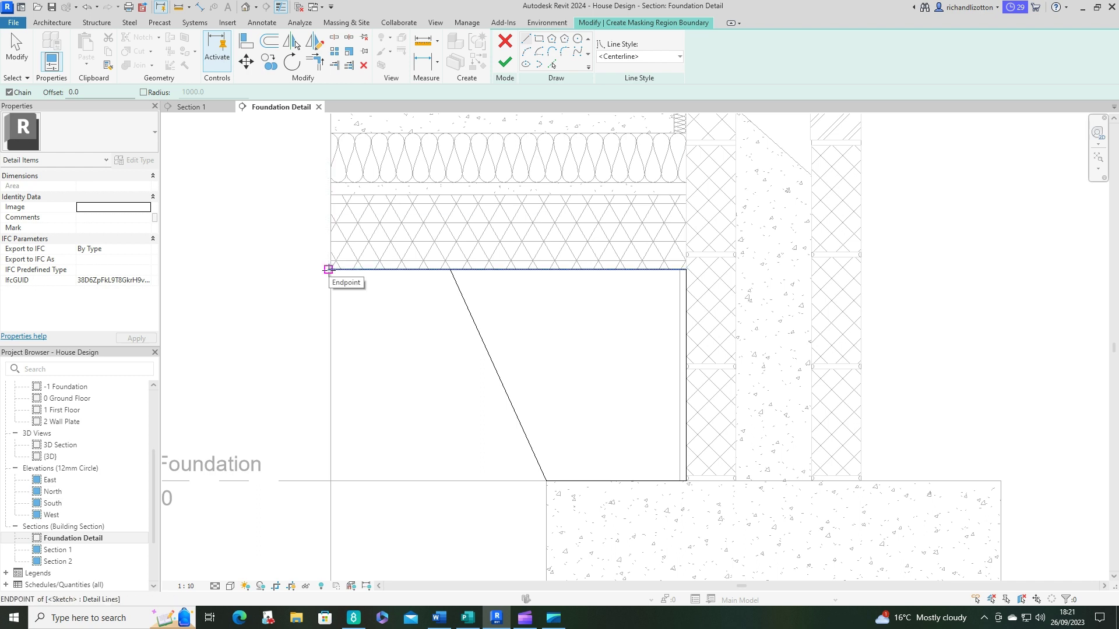
{"action": "key", "text": "Escape"}
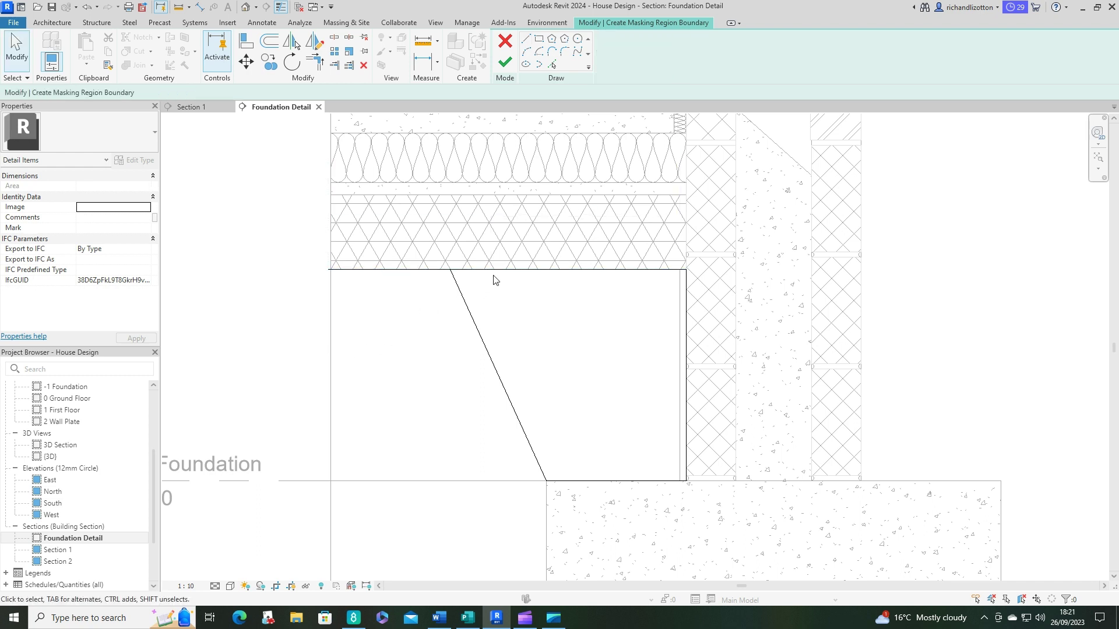
Raise the top edge, adjust the sloping line, add closing edges and finish the masking region
{"action": "left_click", "coordinate": [495, 270]}
{"action": "left_click_drag", "start_coordinate": [512, 268], "coordinate": [523, 195]}
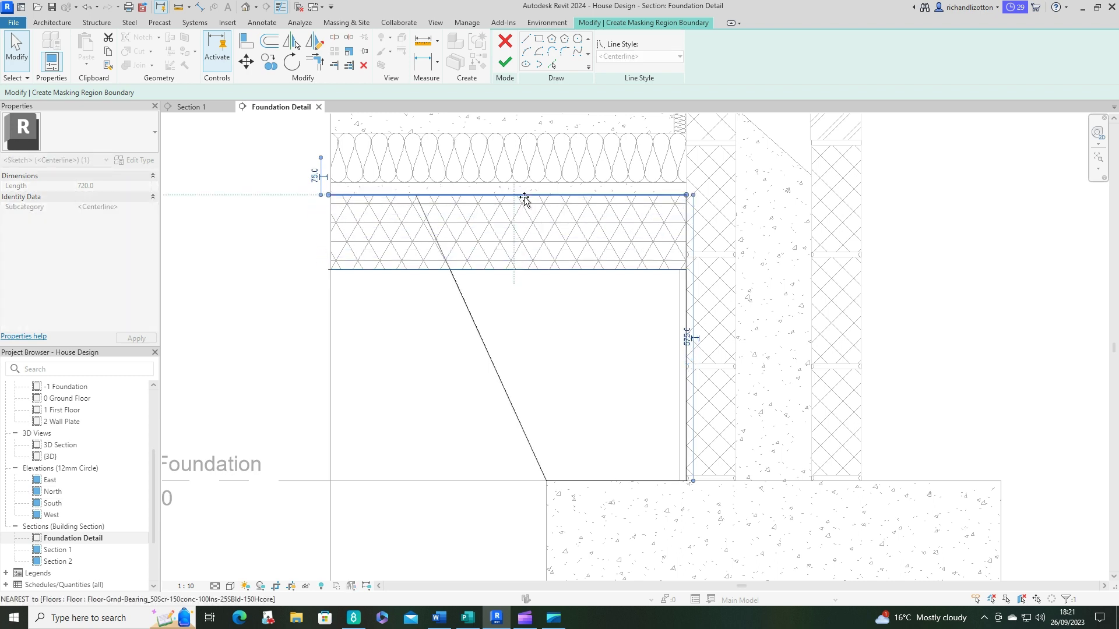
{"action": "left_click", "coordinate": [439, 248]}
{"action": "left_click_drag", "start_coordinate": [415, 196], "coordinate": [450, 269]}
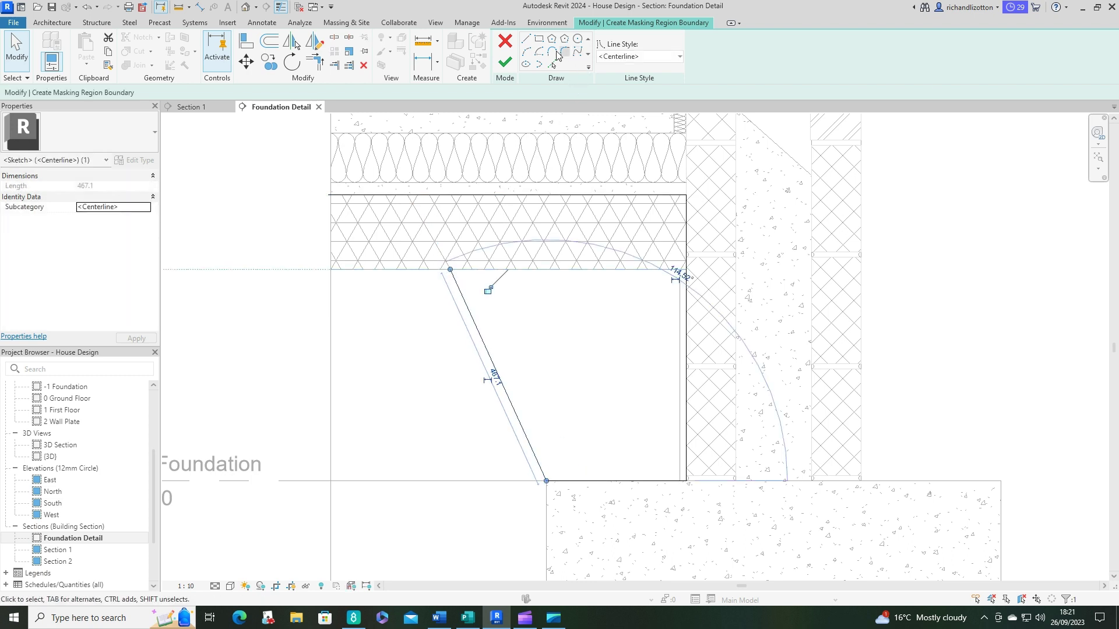
{"action": "left_click", "coordinate": [525, 39]}
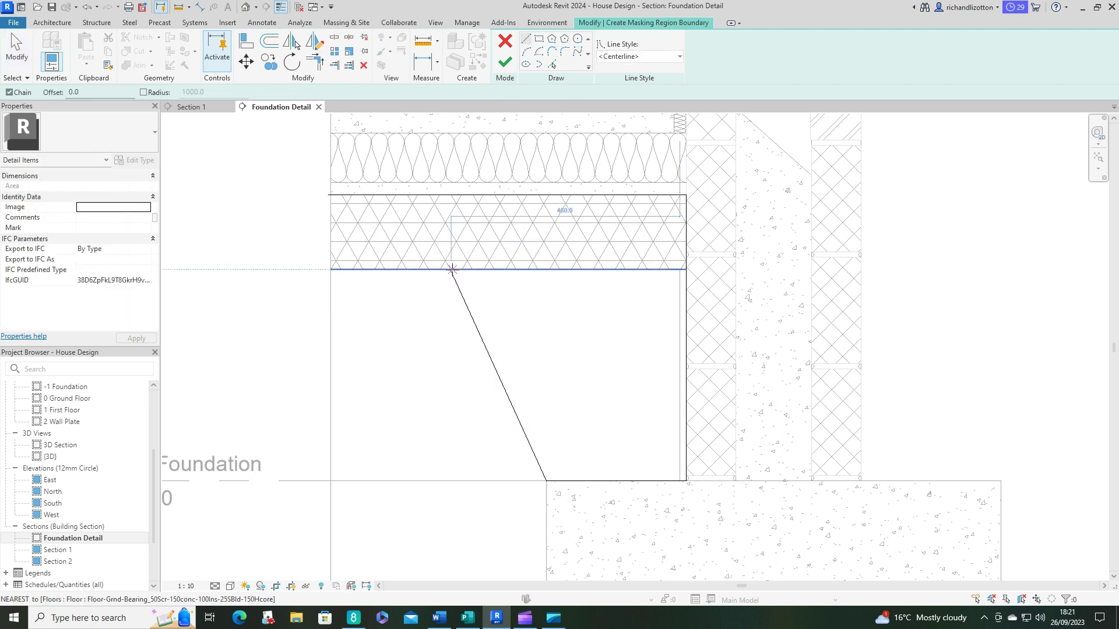
{"action": "left_click", "coordinate": [449, 269]}
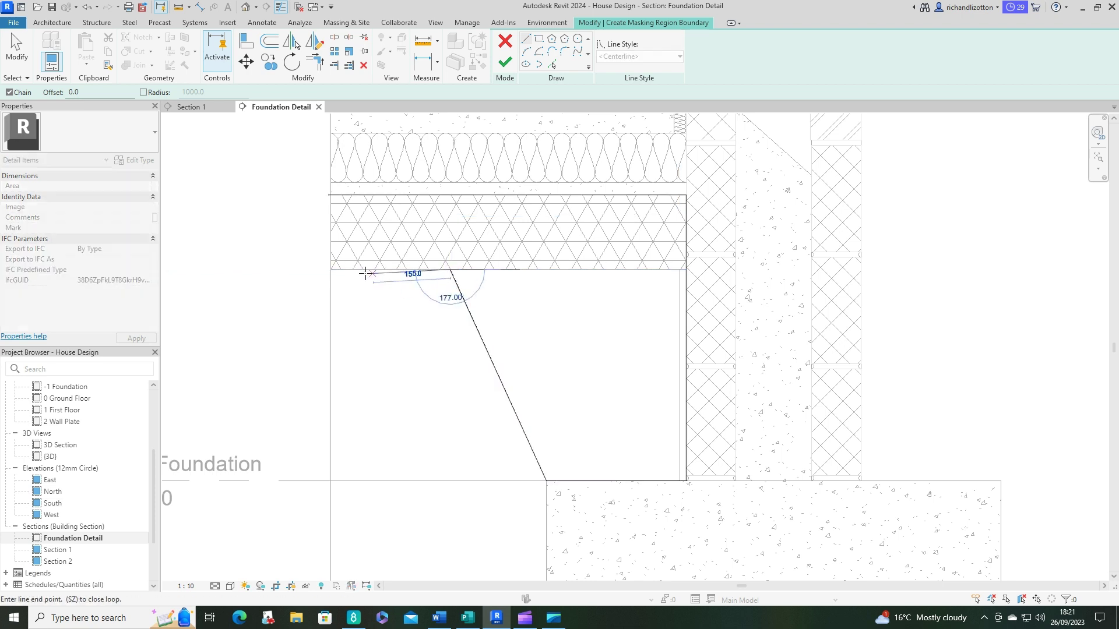
{"action": "left_click", "coordinate": [328, 269]}
{"action": "left_click", "coordinate": [328, 194]}
{"action": "left_click", "coordinate": [505, 62]}
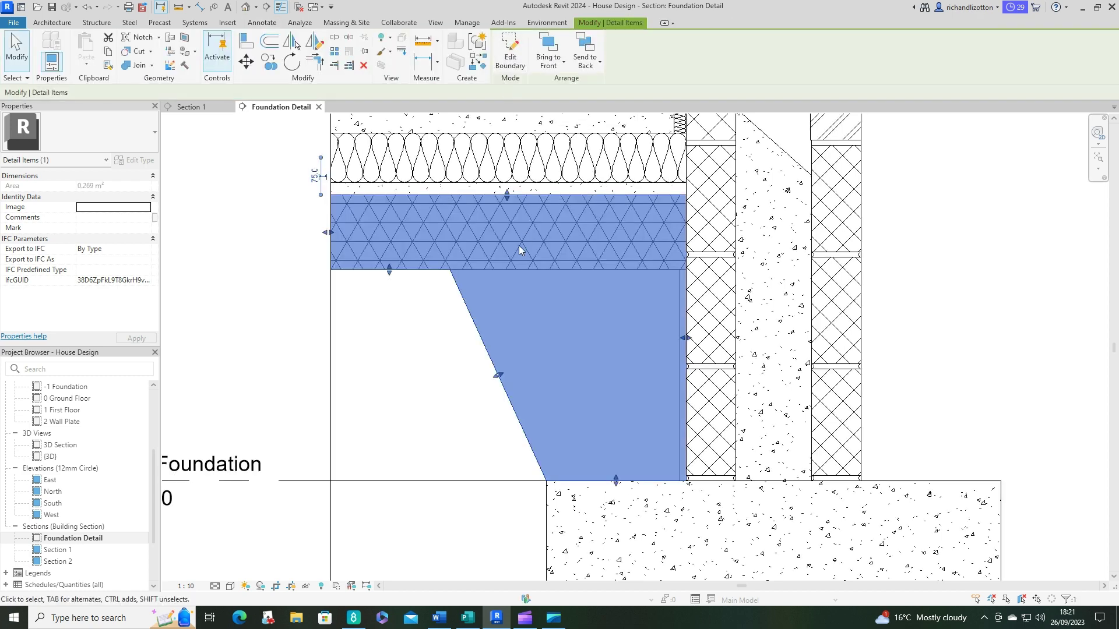
{"action": "left_click", "coordinate": [293, 336]}
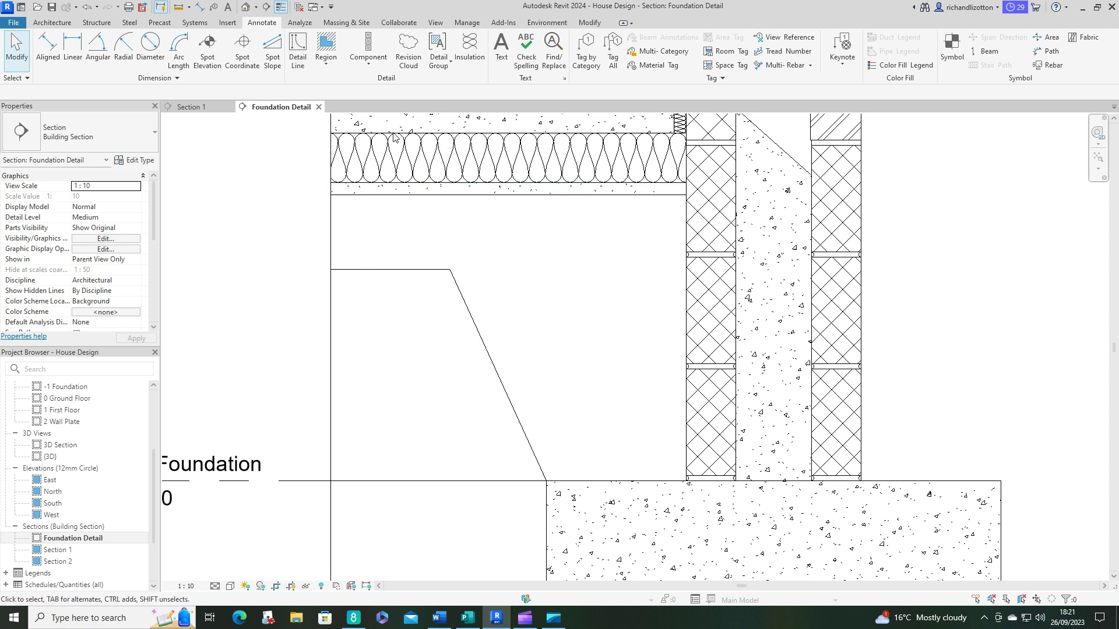
Draw a chain of 45° thin detail lines zigzagging beneath the floor to the wall face
{"action": "left_click", "coordinate": [298, 52]}
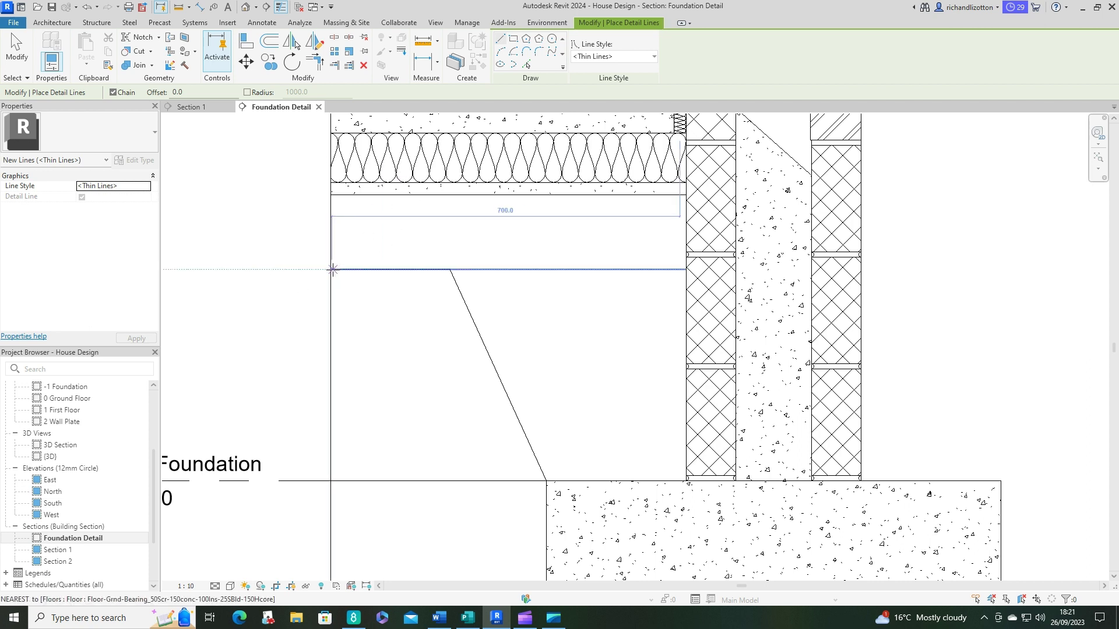
{"action": "left_click", "coordinate": [333, 269]}
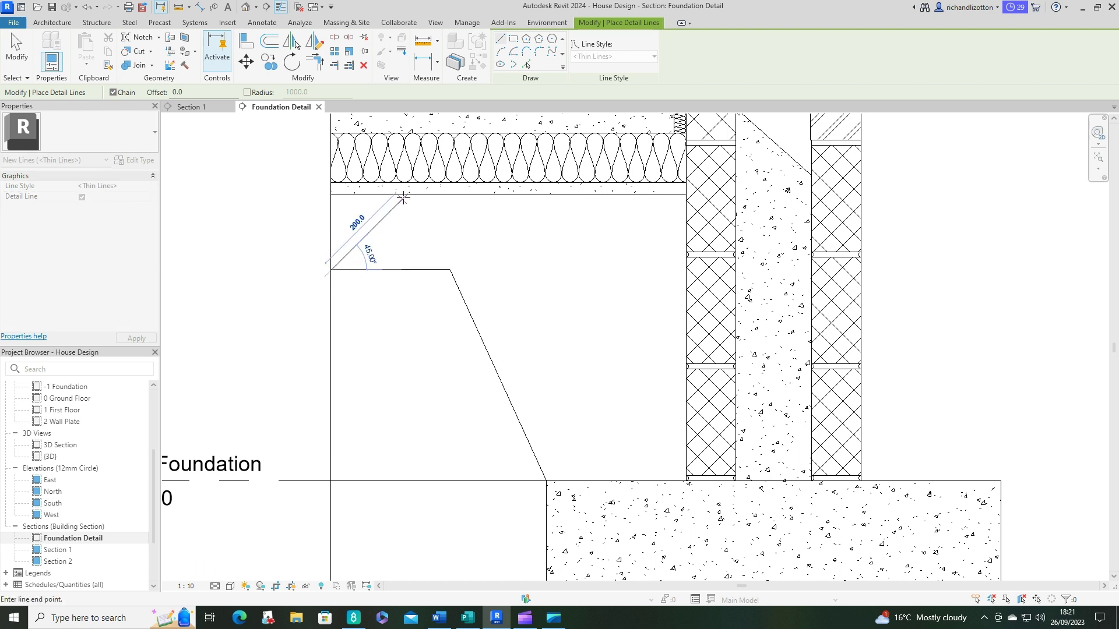
{"action": "left_click", "coordinate": [406, 196]}
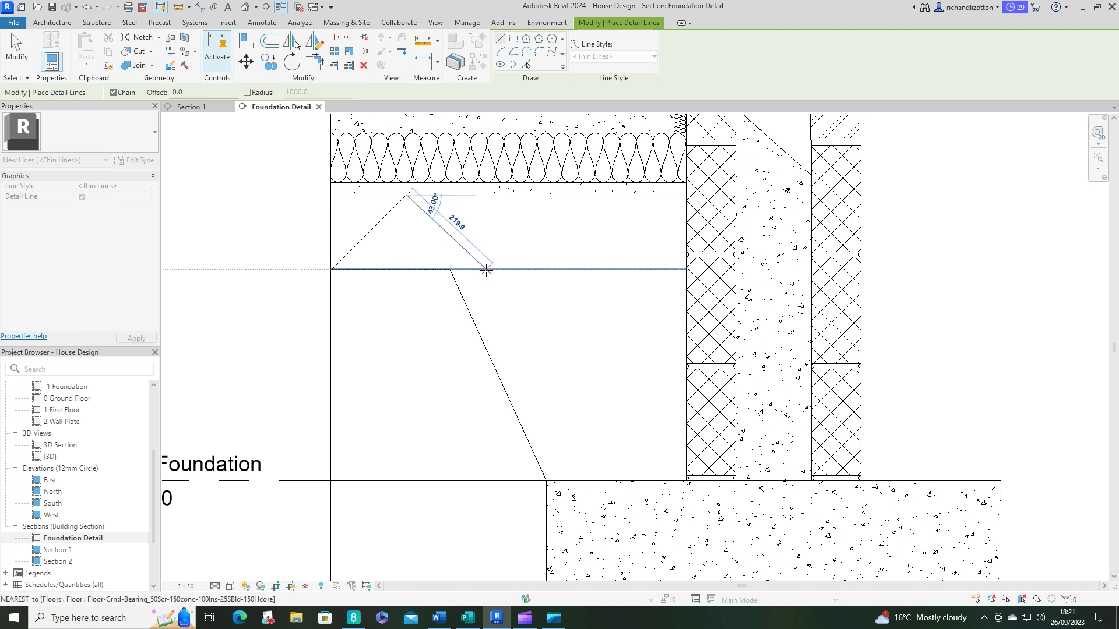
{"action": "left_click", "coordinate": [483, 269]}
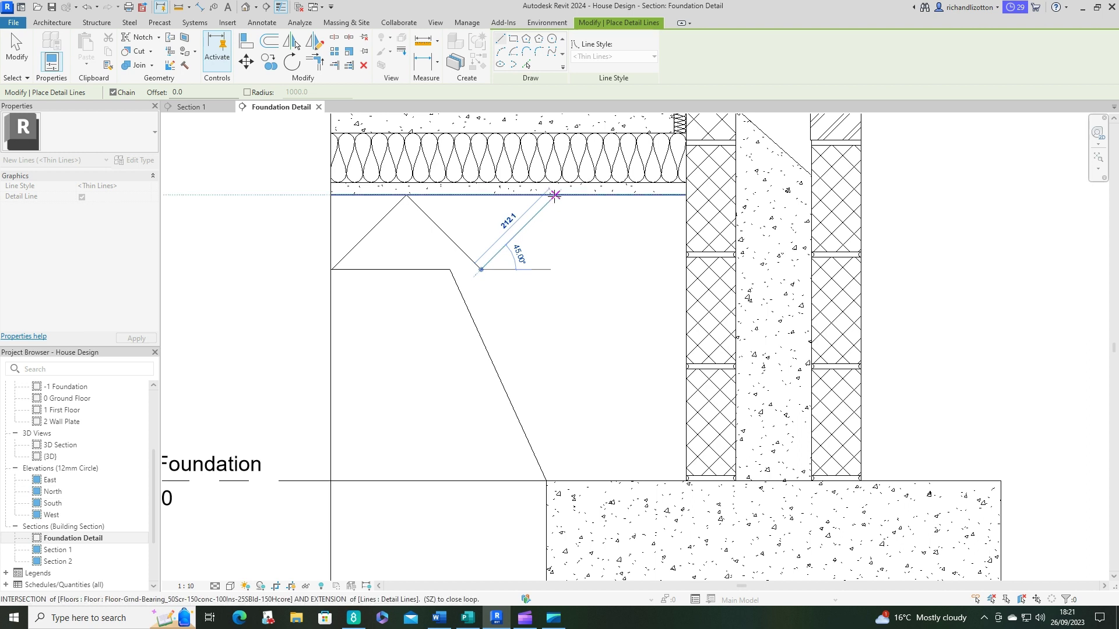
{"action": "left_click", "coordinate": [555, 196]}
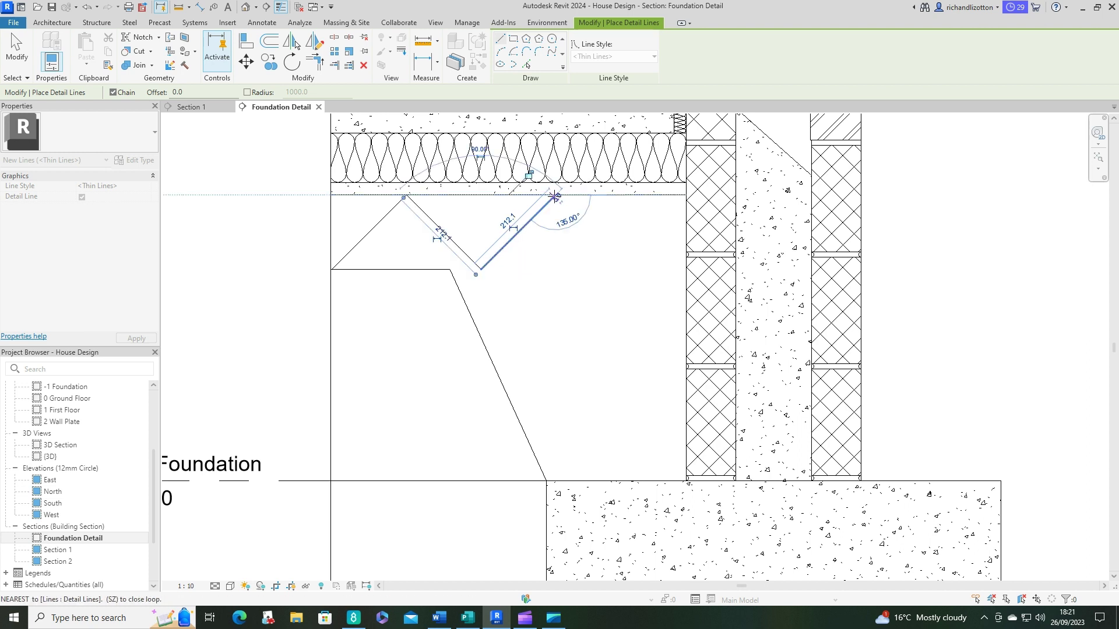
{"action": "left_click", "coordinate": [630, 269]}
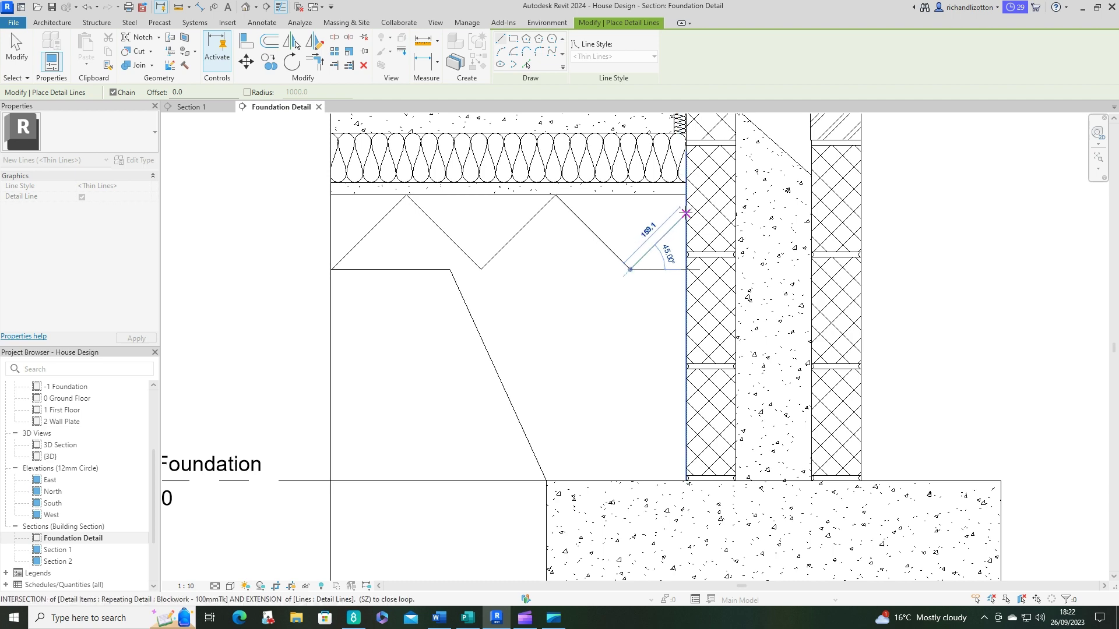
{"action": "left_click", "coordinate": [684, 214]}
{"action": "key", "text": "Escape"}
{"action": "key", "text": "Escape"}
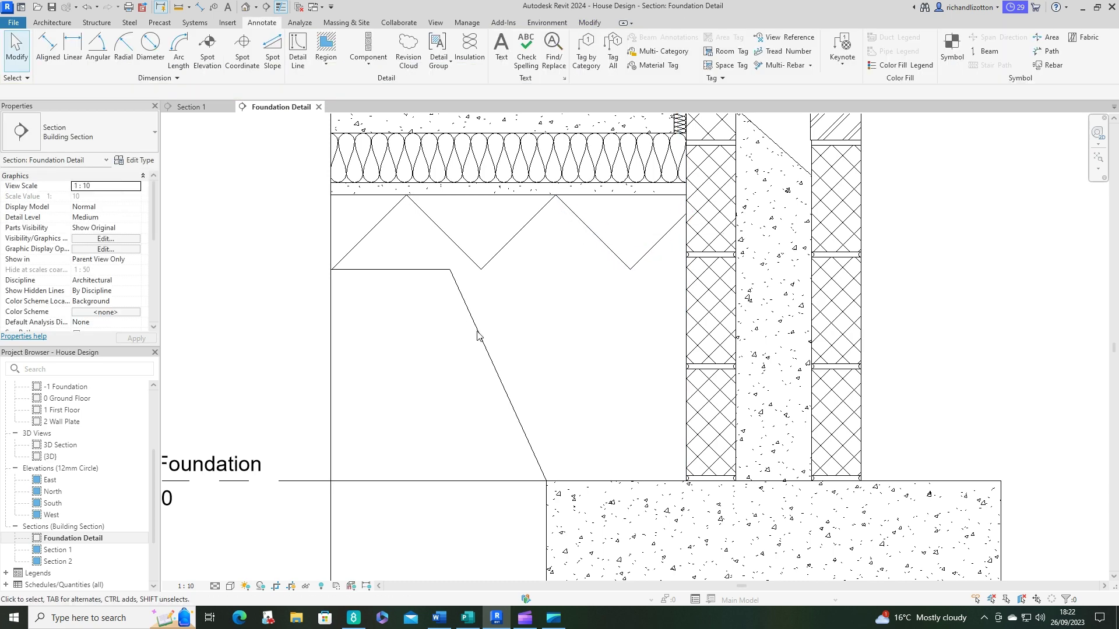
Copy the zigzag lines twice further down the hardcore area to the wall bottom
{"action": "mouse_move", "coordinate": [487, 344]}
{"action": "middle_mouse_down"}
{"action": "mouse_move", "coordinate": [488, 317]}
{"action": "mouse_move", "coordinate": [441, 315]}
{"action": "middle_mouse_up"}
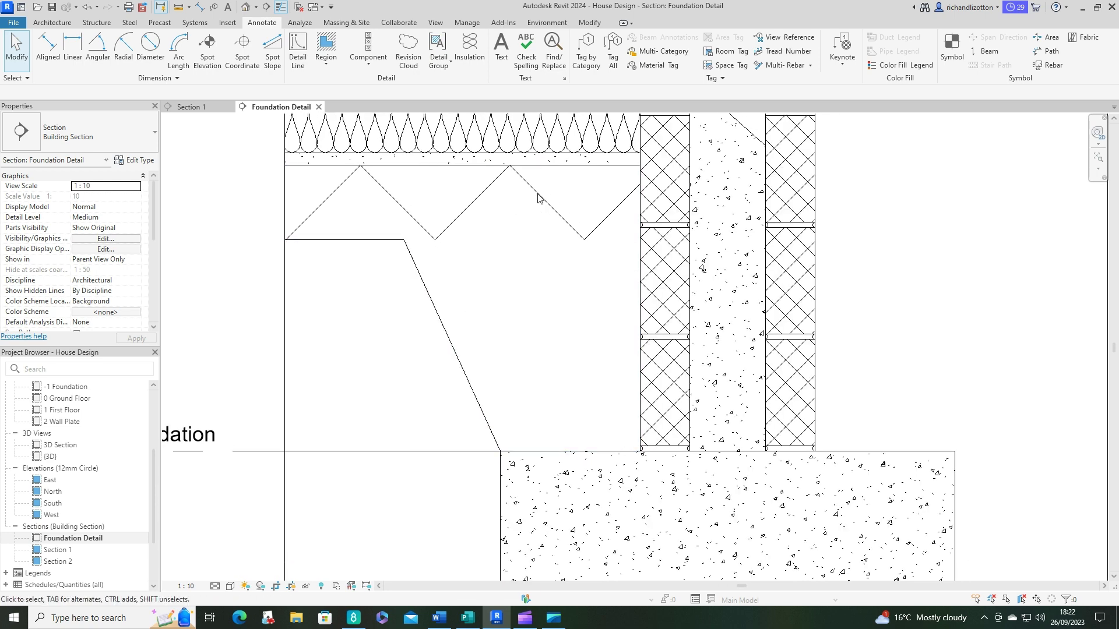
{"action": "left_click_drag", "start_coordinate": [619, 211], "coordinate": [379, 214]}
{"action": "key", "text": "Escape"}
{"action": "left_click", "coordinate": [269, 61]}
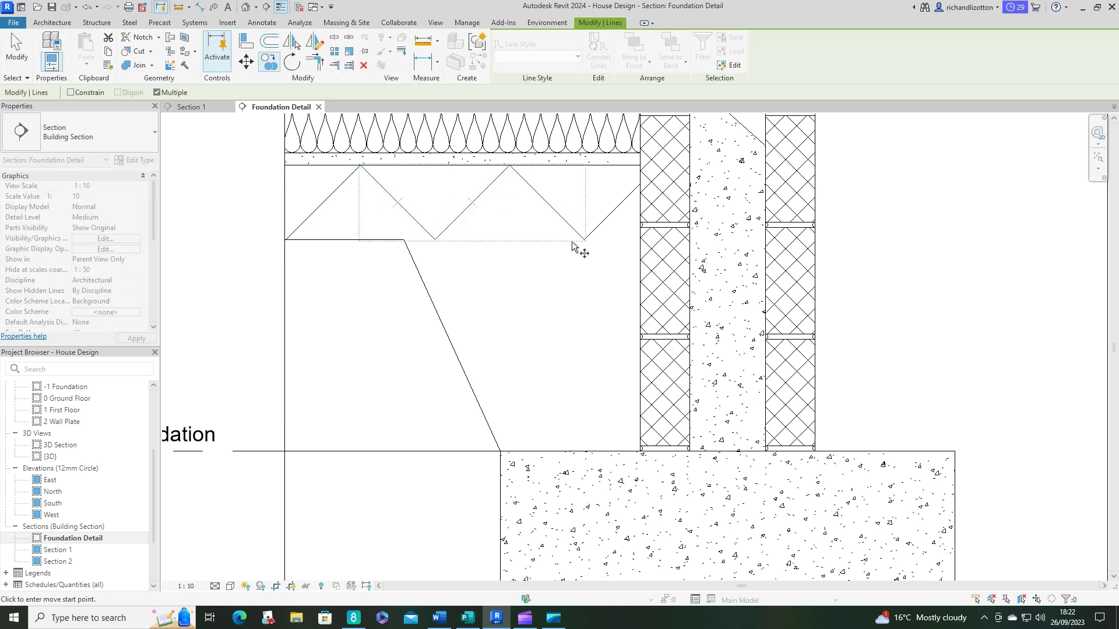
{"action": "left_click", "coordinate": [585, 240]}
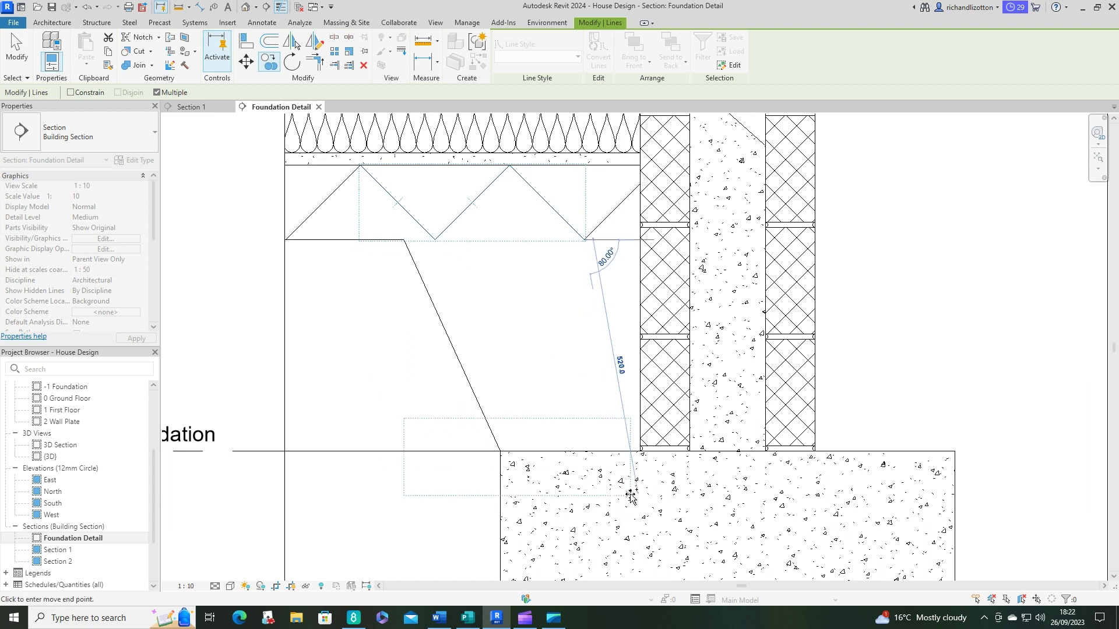
{"action": "left_click", "coordinate": [640, 452]}
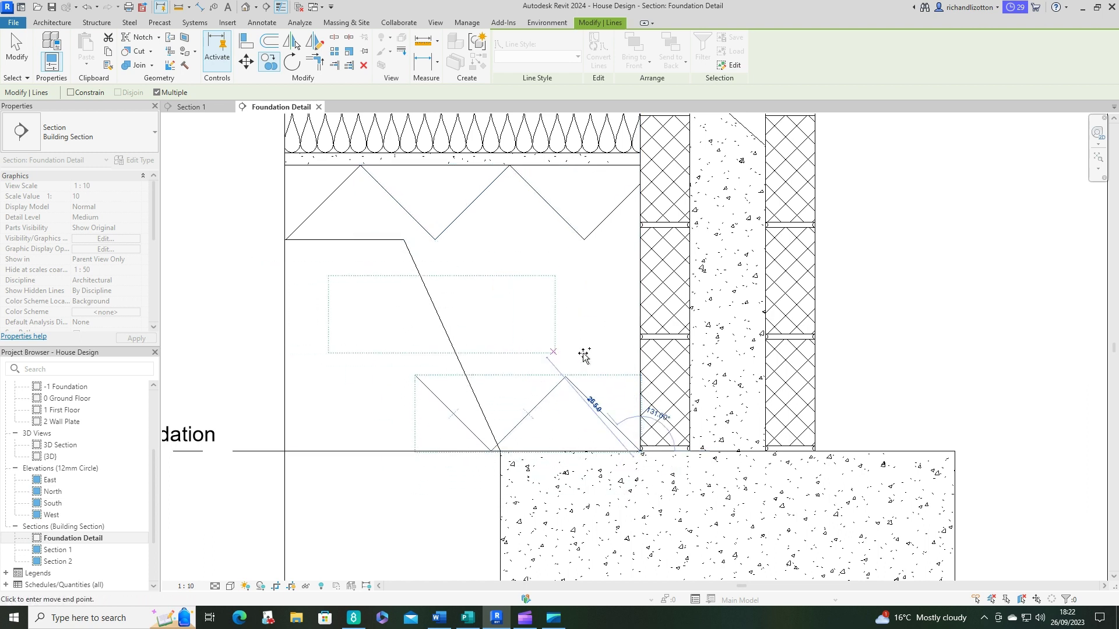
{"action": "left_click", "coordinate": [640, 344]}
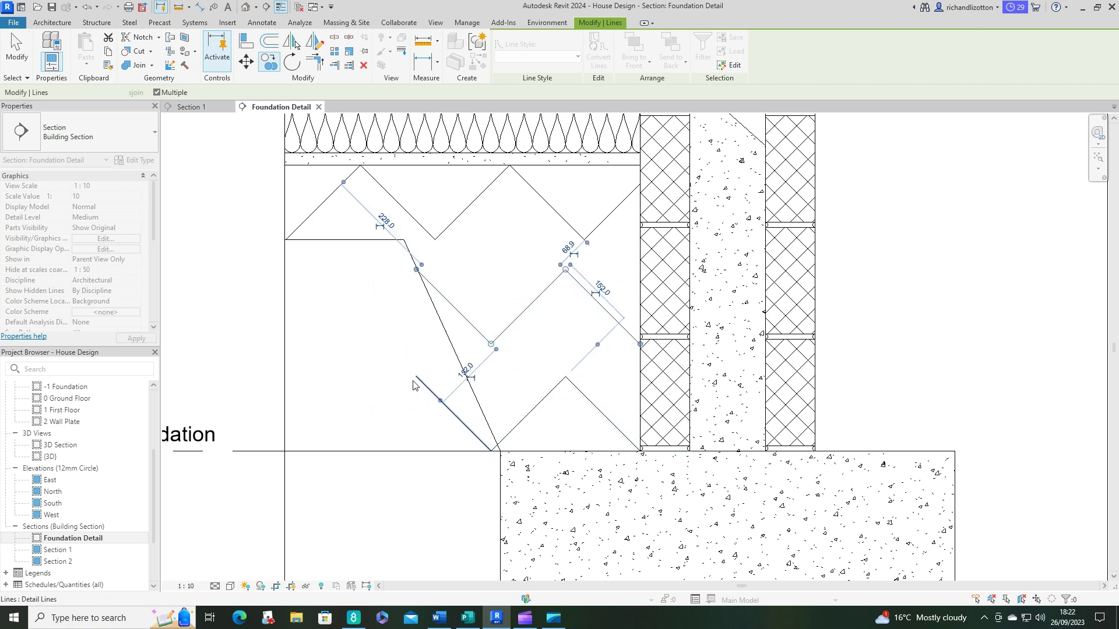
{"action": "key", "text": "Escape"}
{"action": "key", "text": "Escape"}
Delete the stray diagonal and trim the crossing zigzag lines back to the sloping line
{"action": "left_click", "coordinate": [444, 402]}
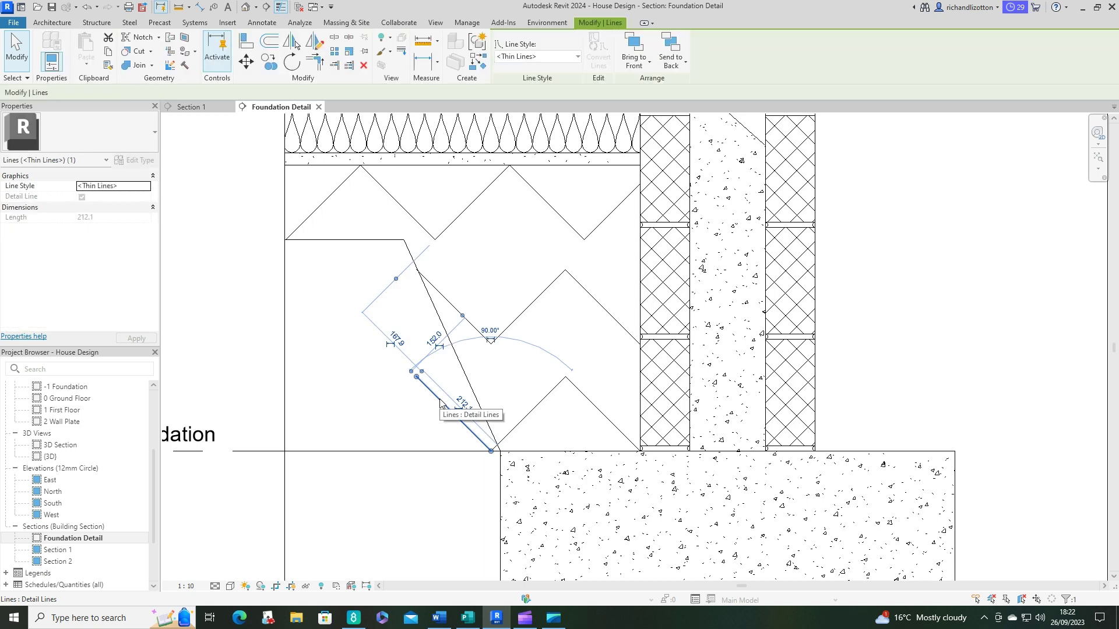
{"action": "key", "text": "Delete"}
{"action": "left_click", "coordinate": [512, 434]}
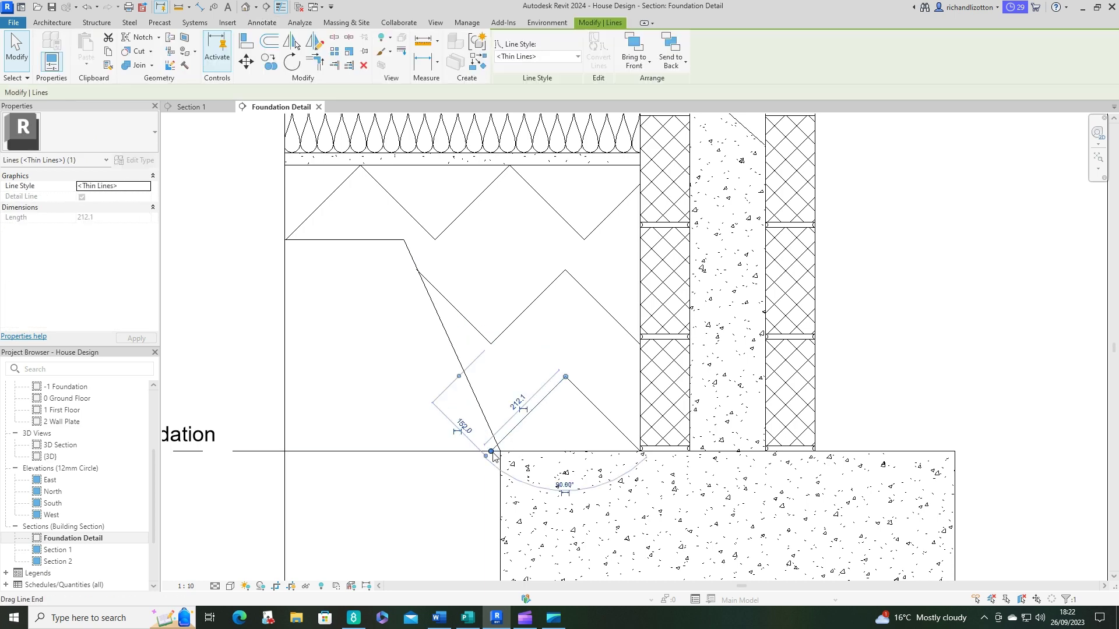
{"action": "left_click_drag", "start_coordinate": [493, 454], "coordinate": [497, 445]}
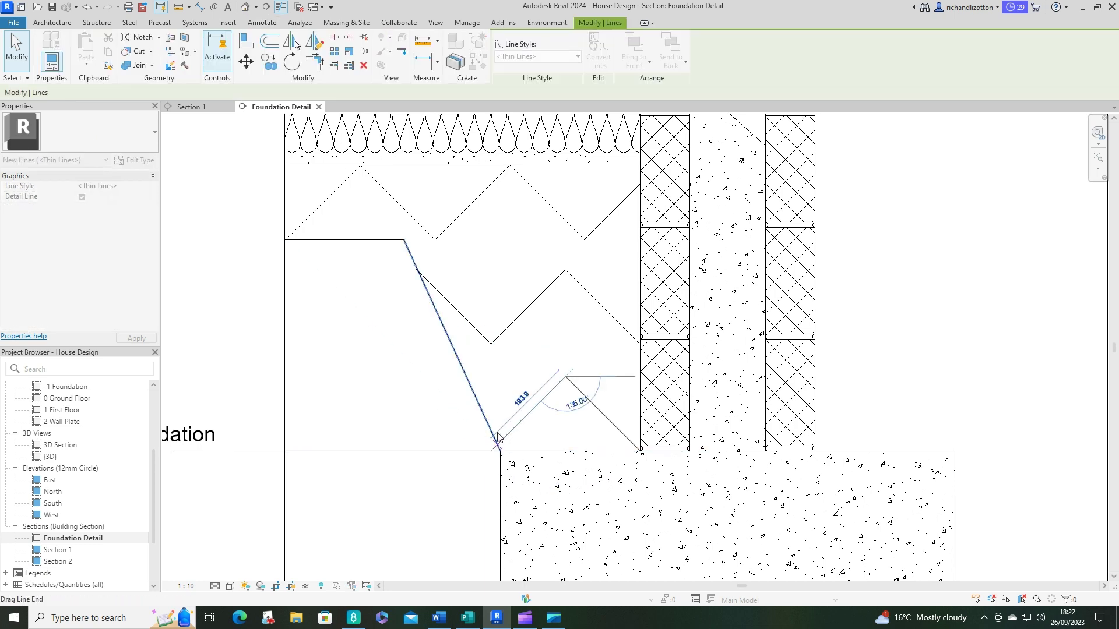
{"action": "left_click", "coordinate": [448, 302]}
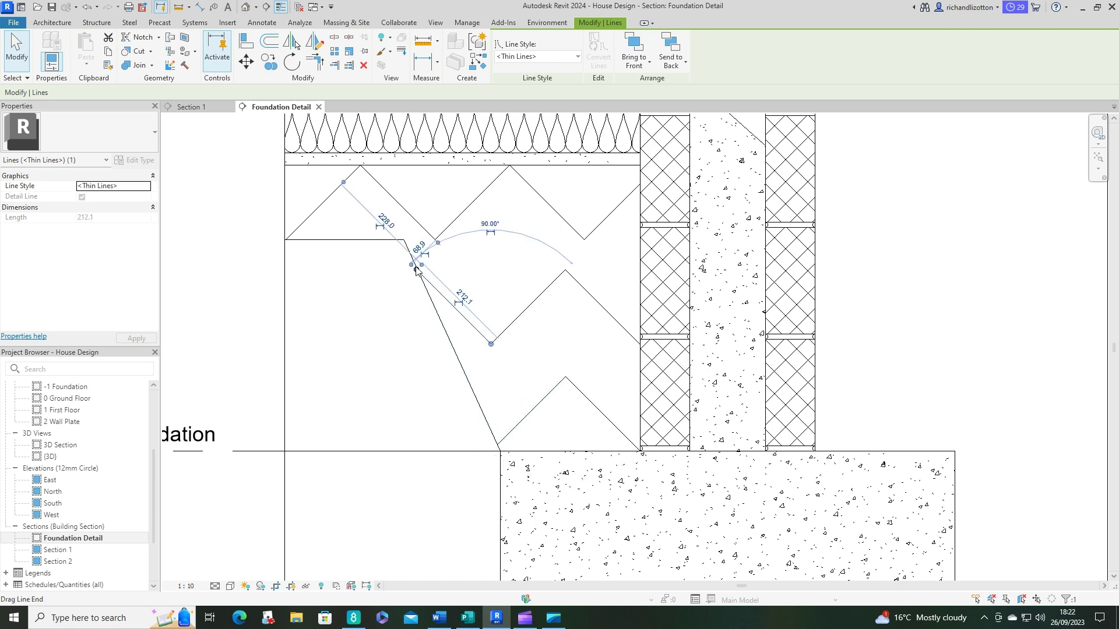
{"action": "left_click_drag", "start_coordinate": [417, 270], "coordinate": [418, 271]}
{"action": "left_click", "coordinate": [407, 379]}
{"action": "scroll", "coordinate": [408, 431], "scroll_direction": "down", "scroll_amount": 1}
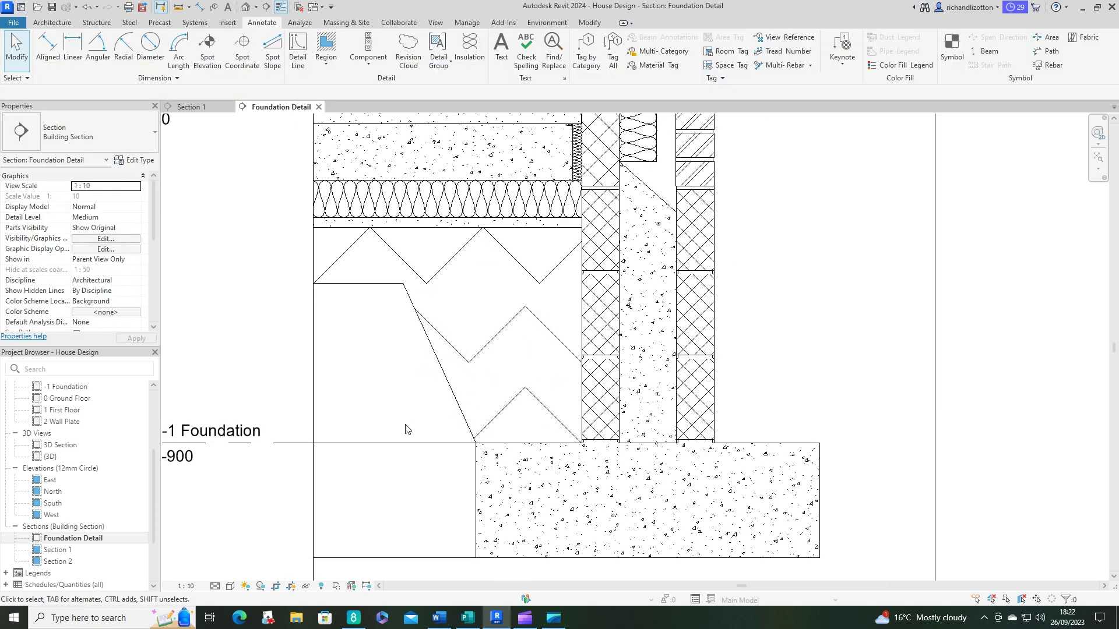
{"action": "scroll", "coordinate": [509, 401], "scroll_direction": "down", "scroll_amount": 2}
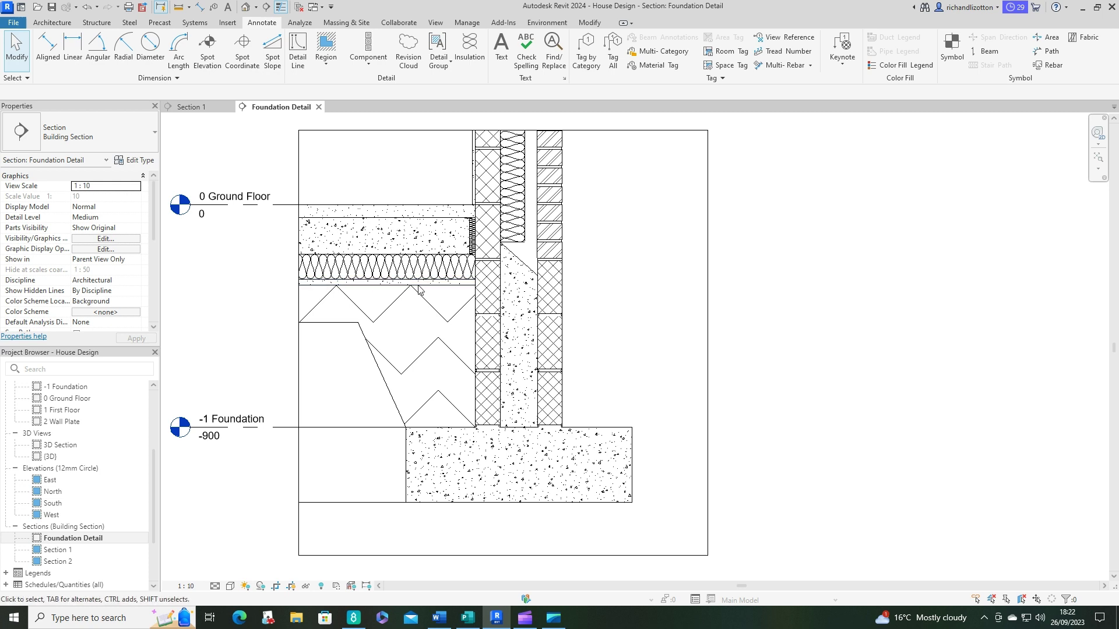
Draw a Wide Lines DPM detail line from the floor's left edge to the wall face
{"action": "left_click", "coordinate": [297, 52]}
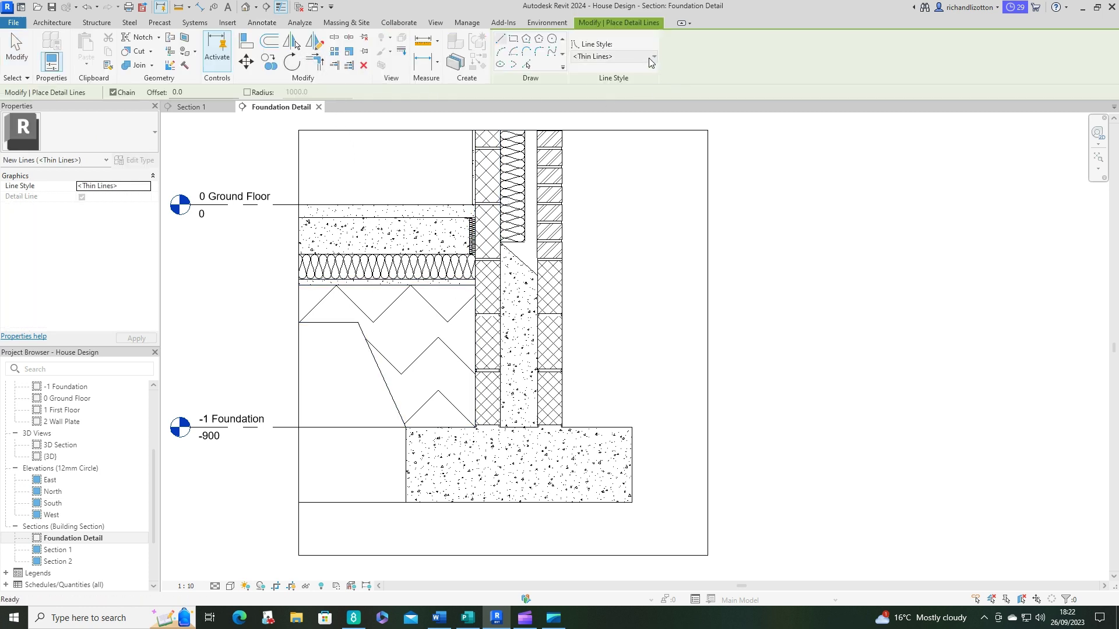
{"action": "left_click", "coordinate": [653, 56]}
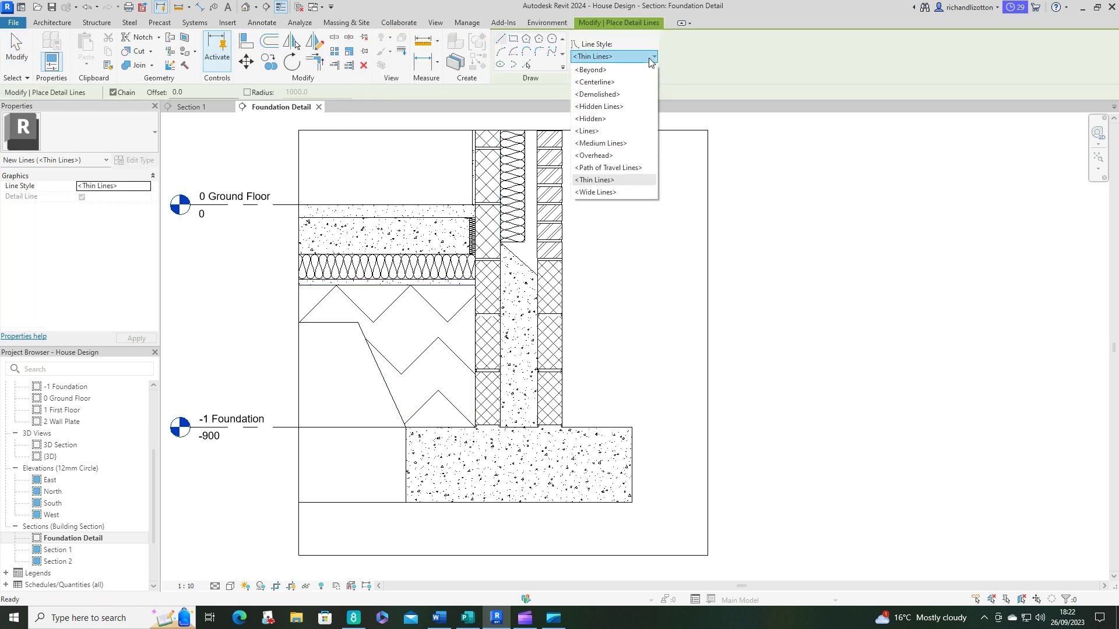
{"action": "left_click", "coordinate": [598, 193]}
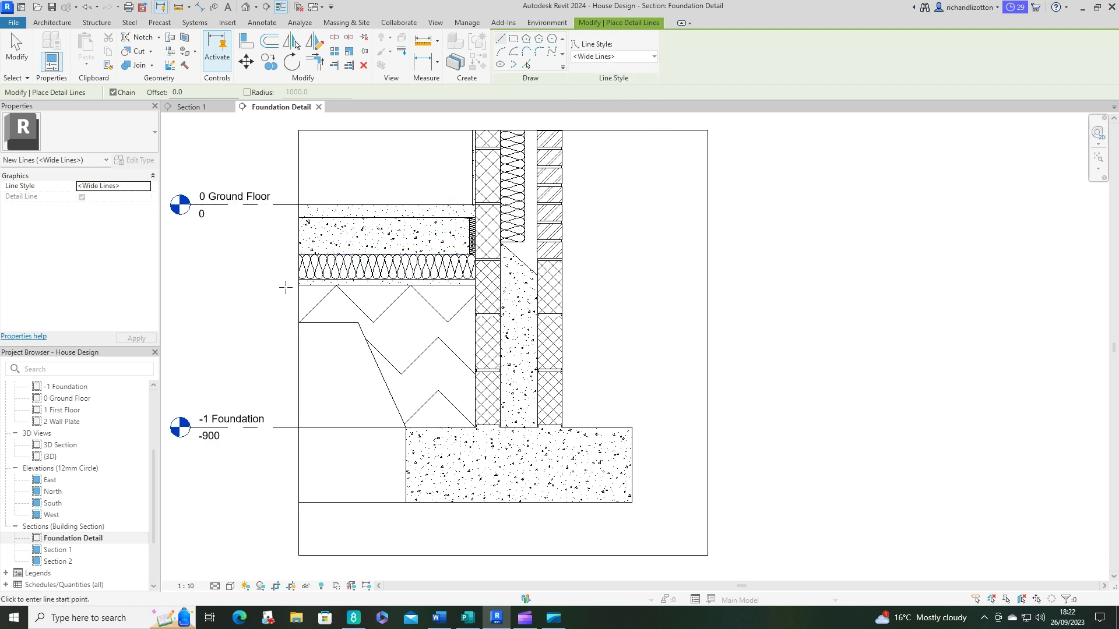
{"action": "scroll", "coordinate": [308, 258], "scroll_direction": "up", "scroll_amount": 3}
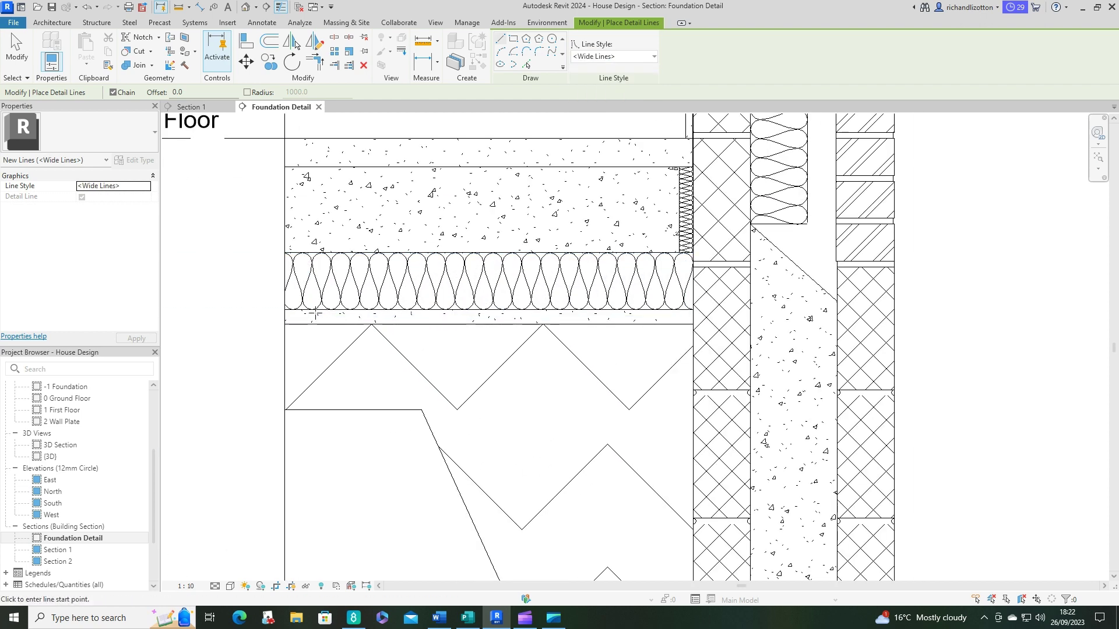
{"action": "left_click", "coordinate": [286, 309]}
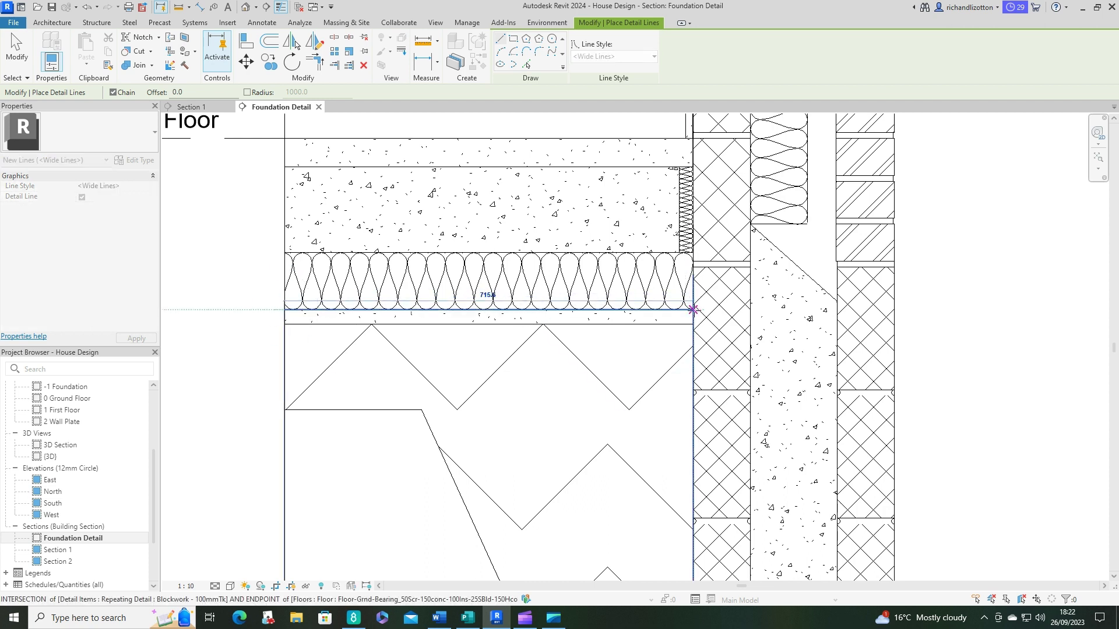
{"action": "left_click", "coordinate": [694, 310]}
{"action": "key", "text": "Escape"}
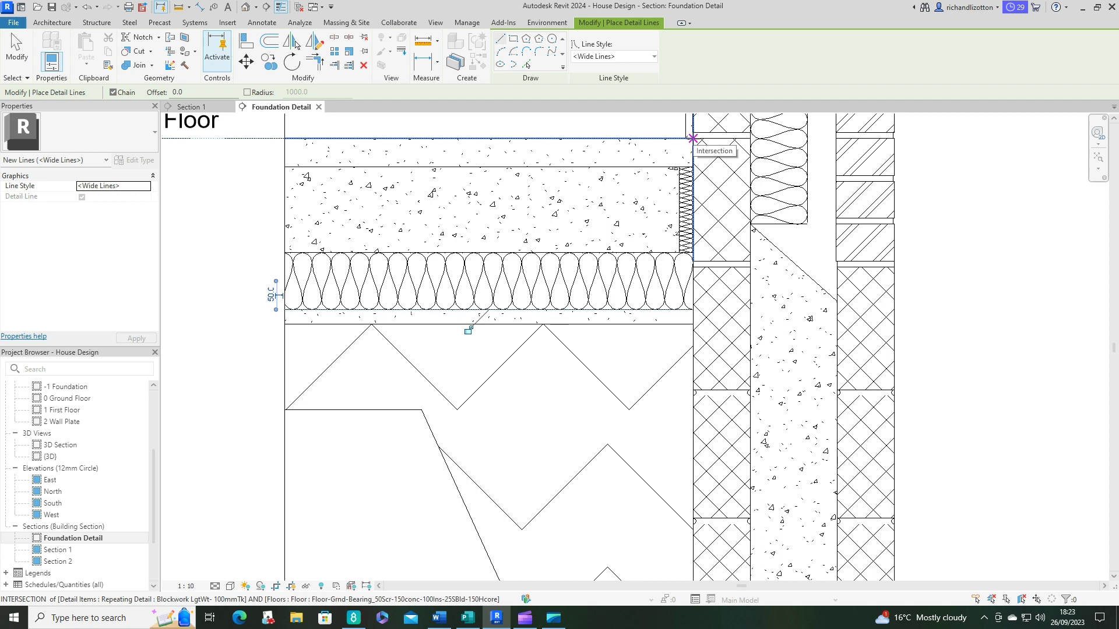
Add a wide line along the slab top to the wall face, then turn off Thin Lines
{"action": "left_click", "coordinate": [692, 138]}
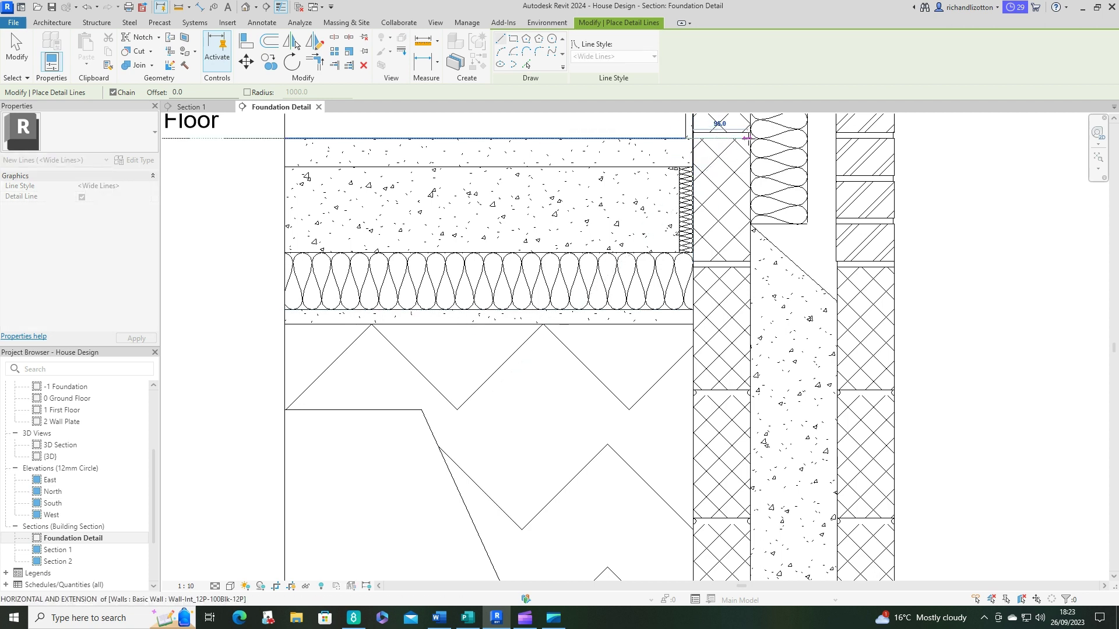
{"action": "left_click", "coordinate": [748, 138]}
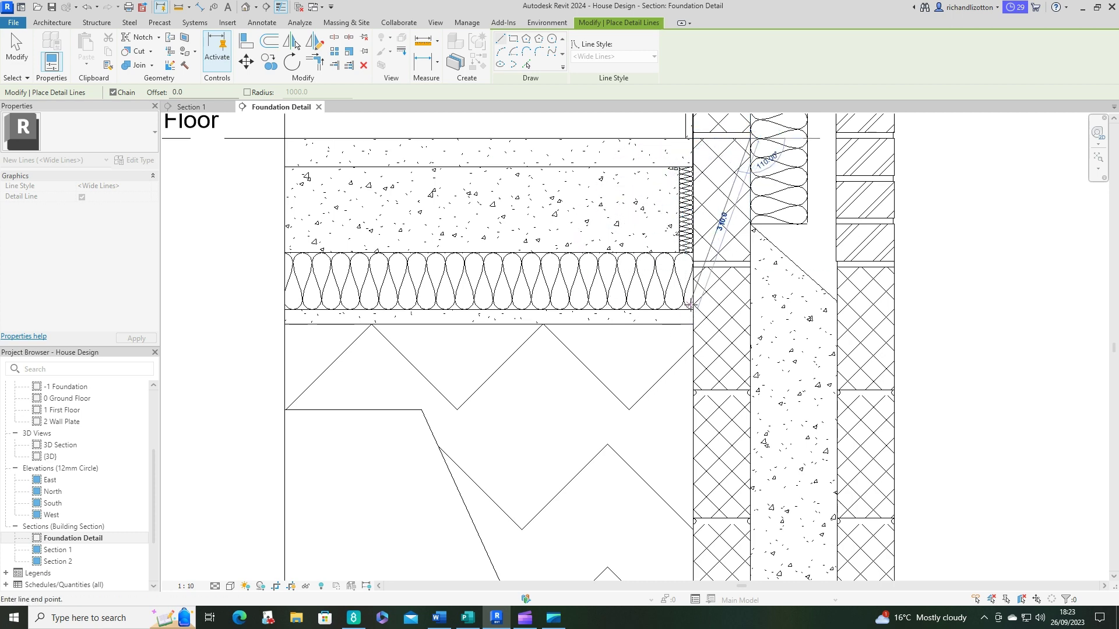
{"action": "key", "text": "Escape"}
{"action": "key", "text": "Escape"}
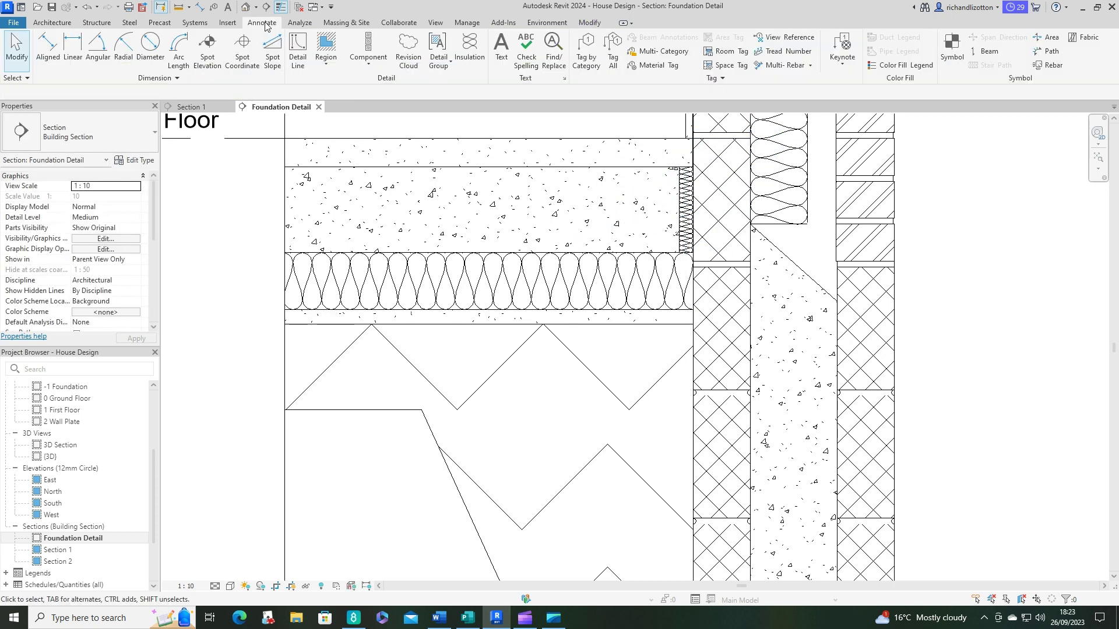
{"action": "left_click", "coordinate": [280, 7]}
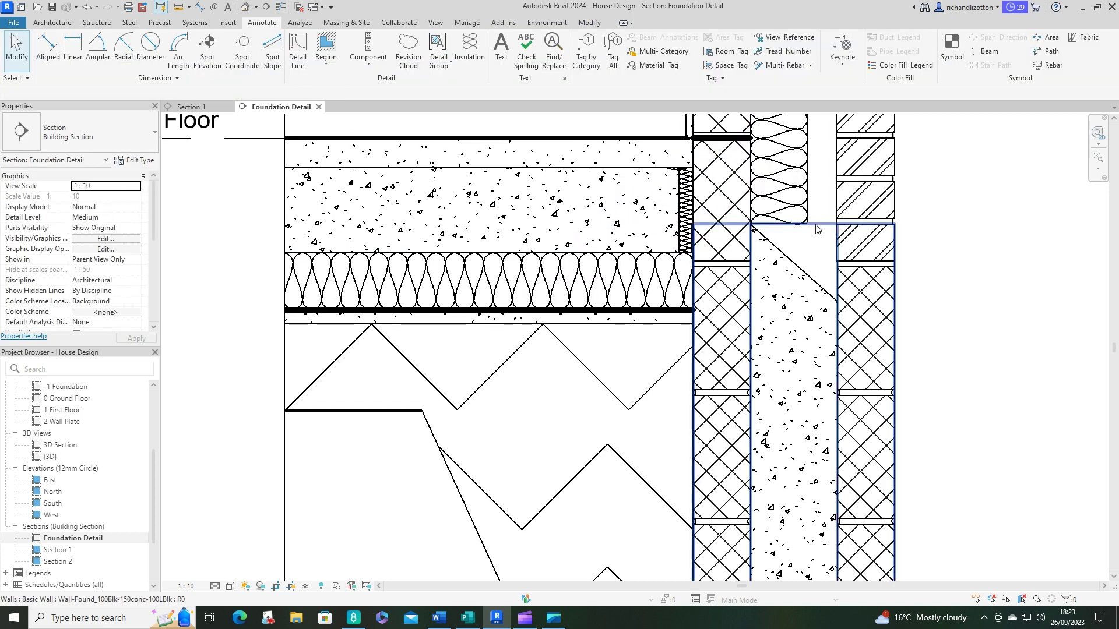
{"action": "middle_click_drag", "start_coordinate": [818, 237], "coordinate": [682, 278]}
{"action": "middle_click_drag", "start_coordinate": [340, 330], "coordinate": [420, 323]}
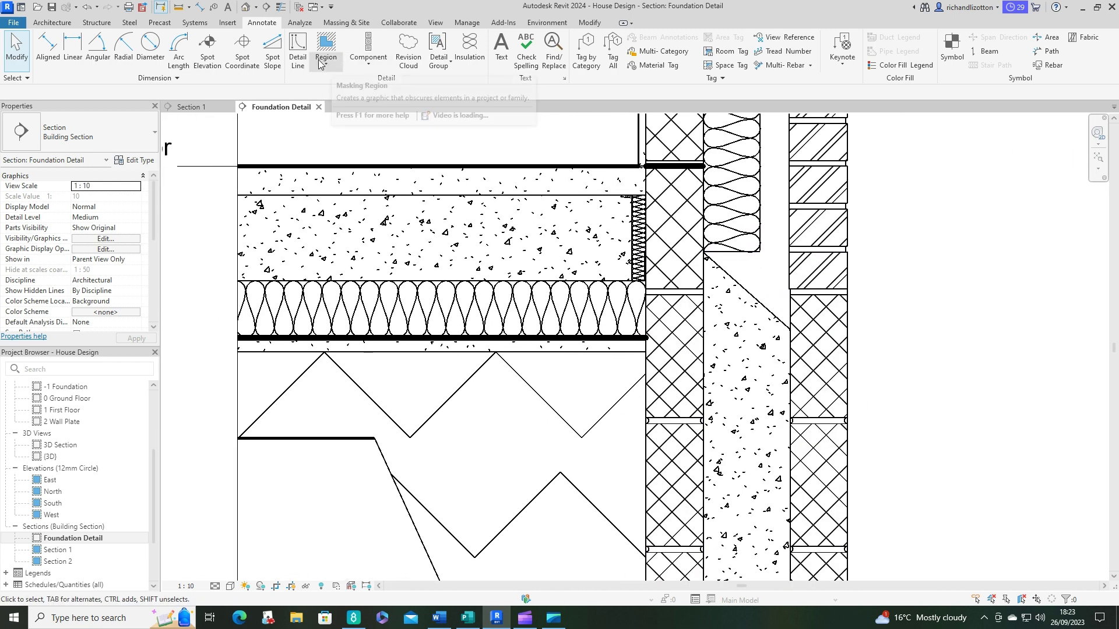
Draw a wide vertical line down the slab edge to the insulation's base
{"action": "left_click", "coordinate": [297, 53]}
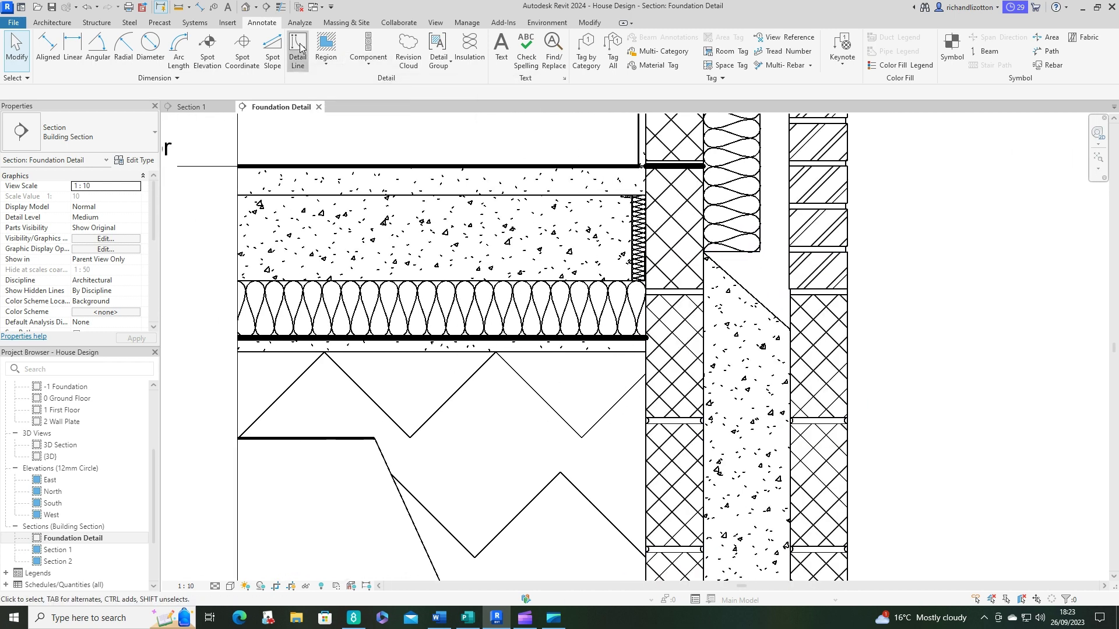
{"action": "left_click", "coordinate": [646, 168]}
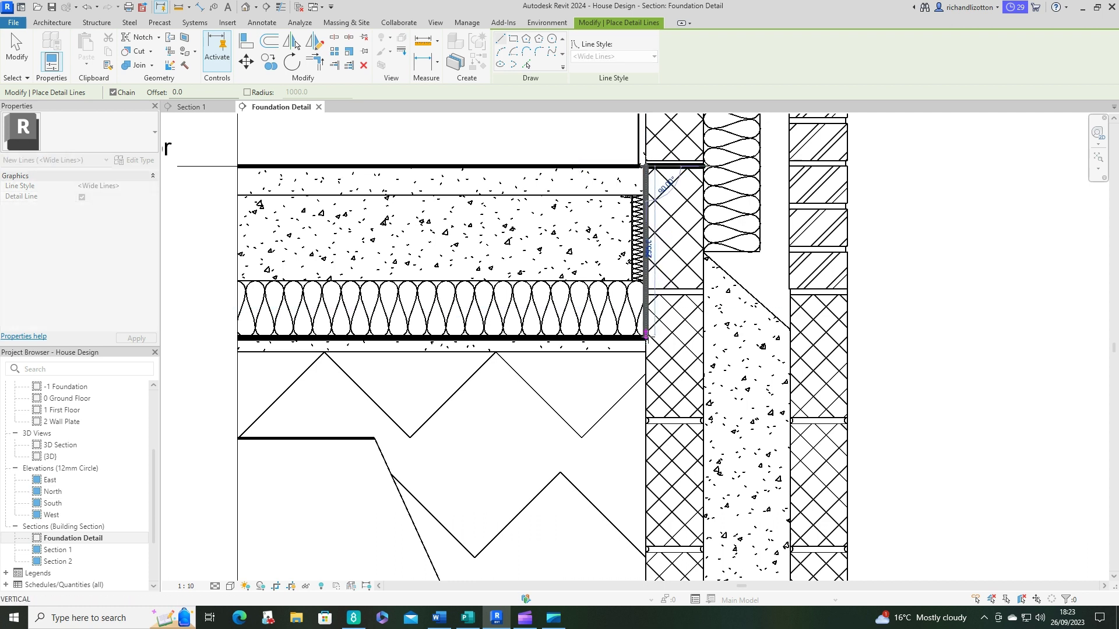
{"action": "left_click", "coordinate": [646, 338]}
{"action": "key", "text": "Escape"}
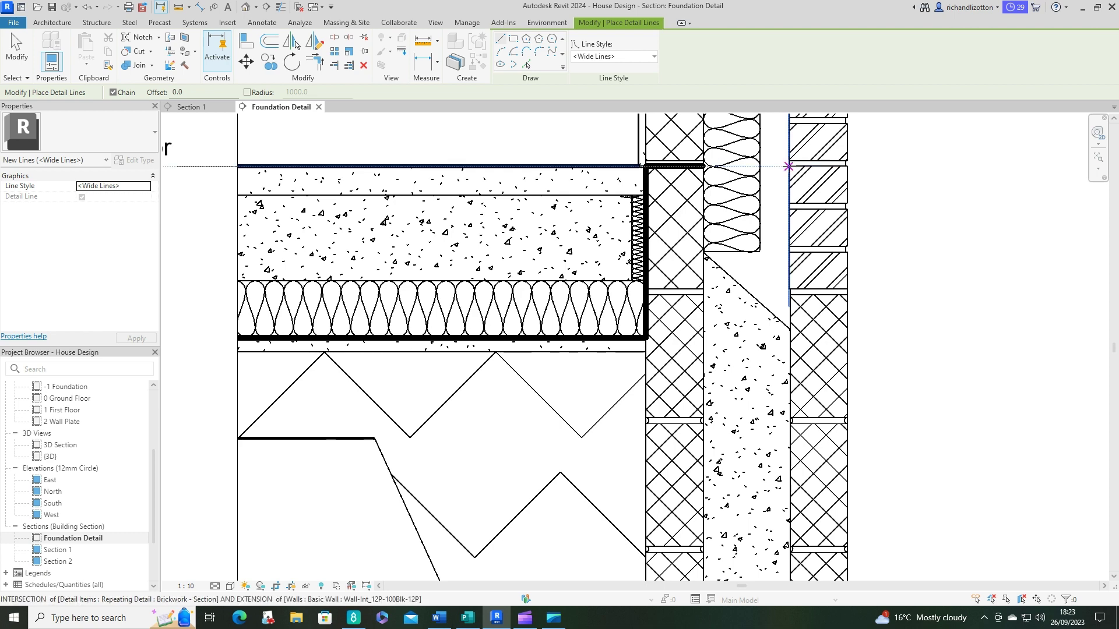
Draw a wide DPC line across the outer brick leaf, then zoom out to show the whole detail
{"action": "left_click", "coordinate": [789, 166]}
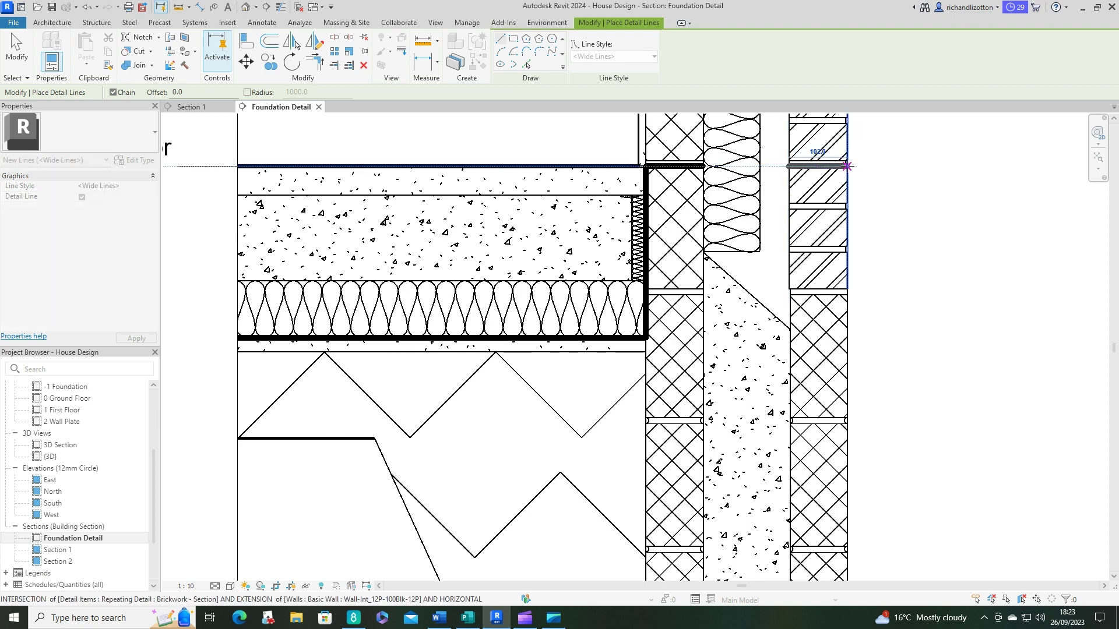
{"action": "left_click", "coordinate": [847, 166]}
{"action": "key", "text": "Escape"}
{"action": "scroll", "coordinate": [924, 307], "scroll_direction": "down", "scroll_amount": 4}
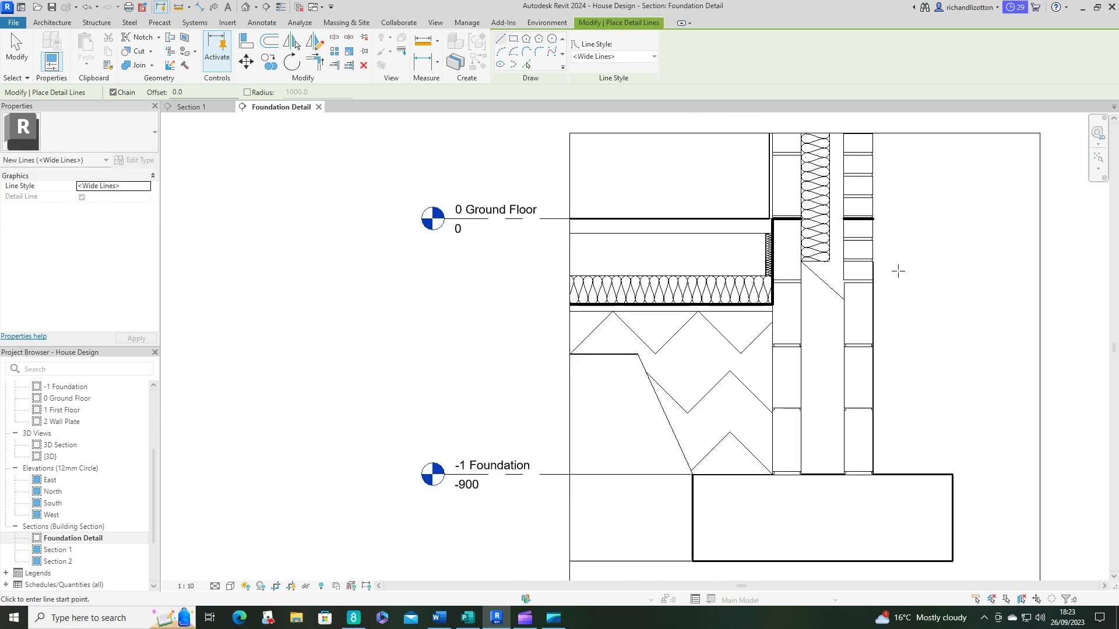
{"action": "middle_click_drag", "start_coordinate": [924, 307], "coordinate": [681, 328]}
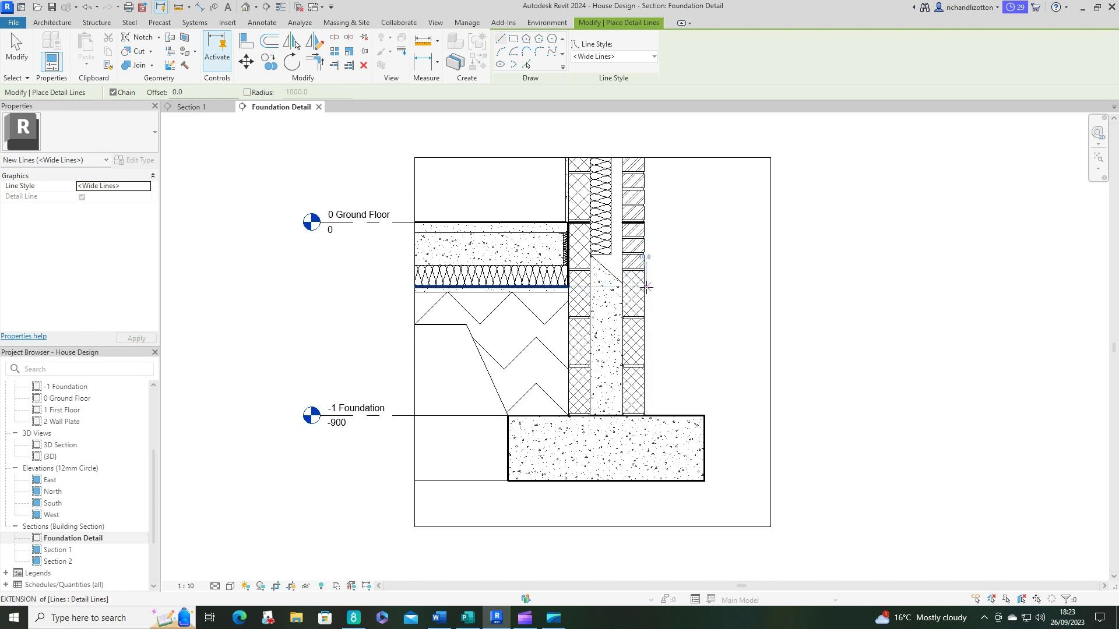
{"action": "key", "text": "Escape"}
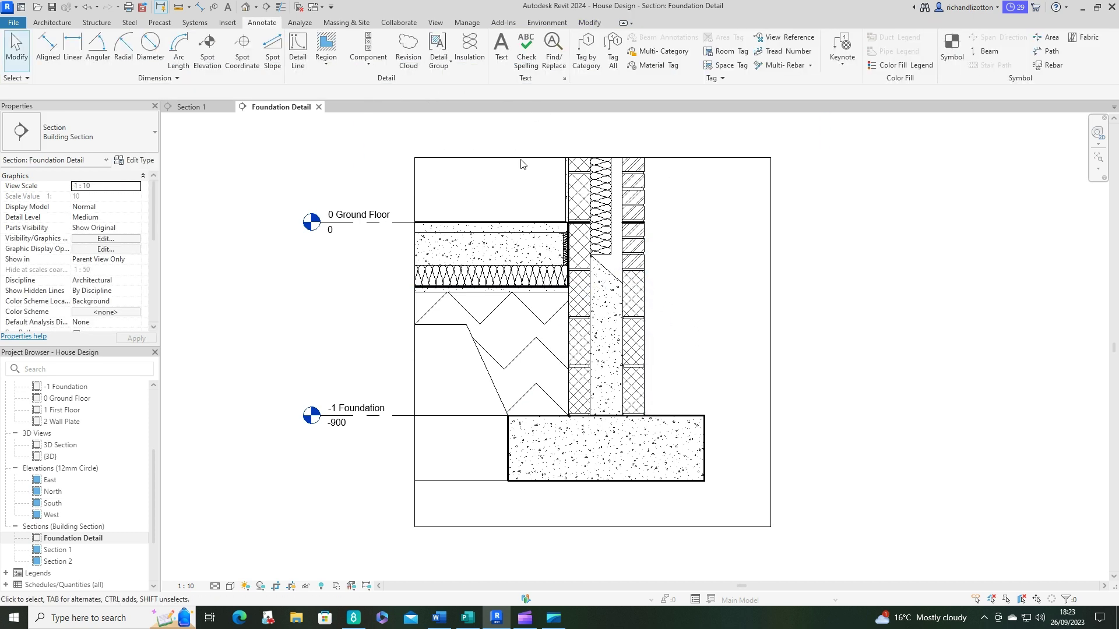
Place a 'Brickwork' text note to the right of the detail's top-right corner
{"action": "left_click", "coordinate": [502, 52]}
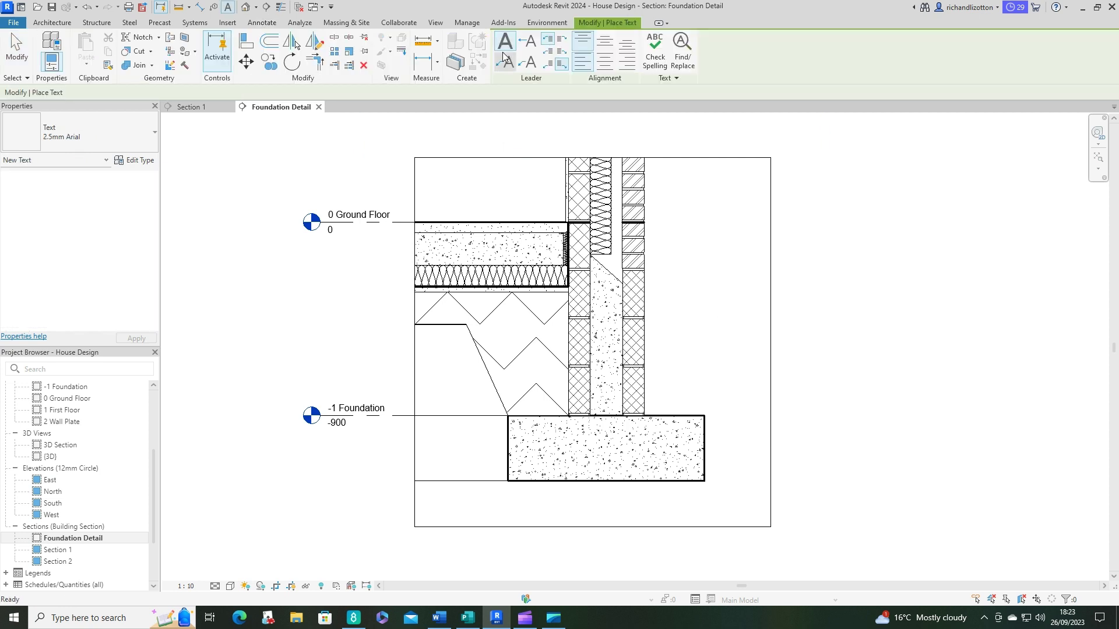
{"action": "left_click", "coordinate": [779, 183]}
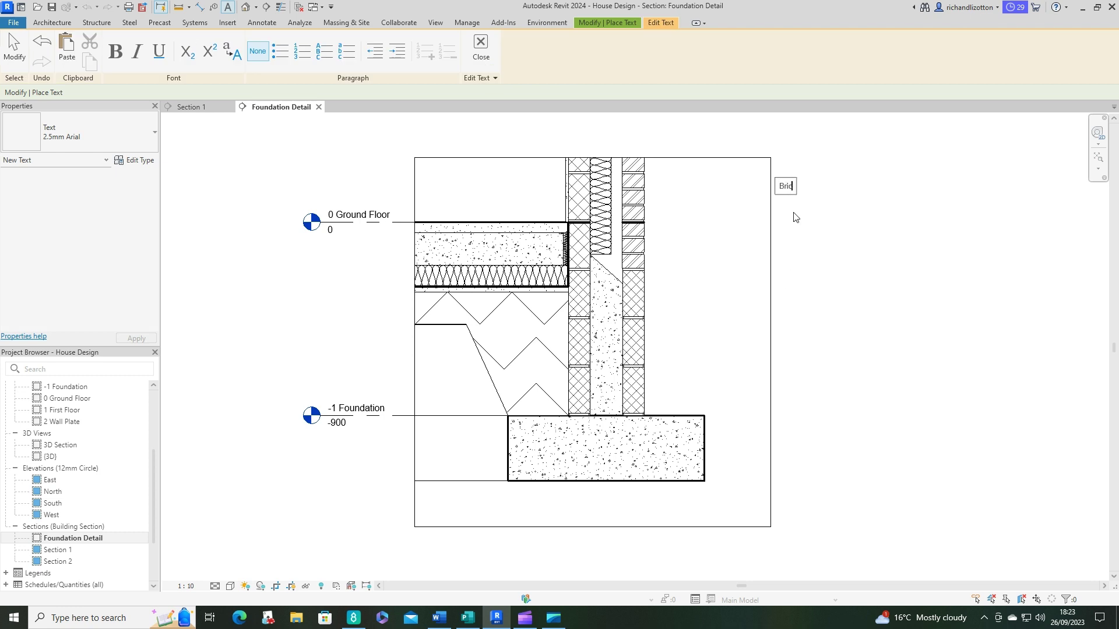
{"action": "type", "text": "kwork"}
{"action": "left_click", "coordinate": [881, 255]}
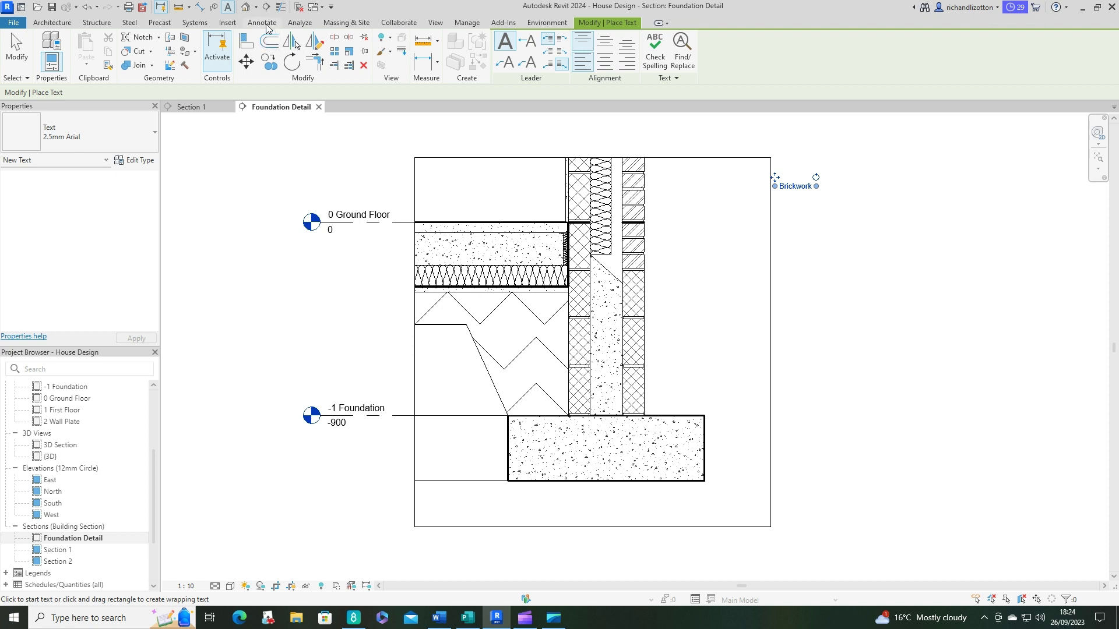
{"action": "left_click", "coordinate": [267, 25]}
Draw a Thin Lines leader from the Brickwork text to the outer brickwork face
{"action": "left_click", "coordinate": [298, 51]}
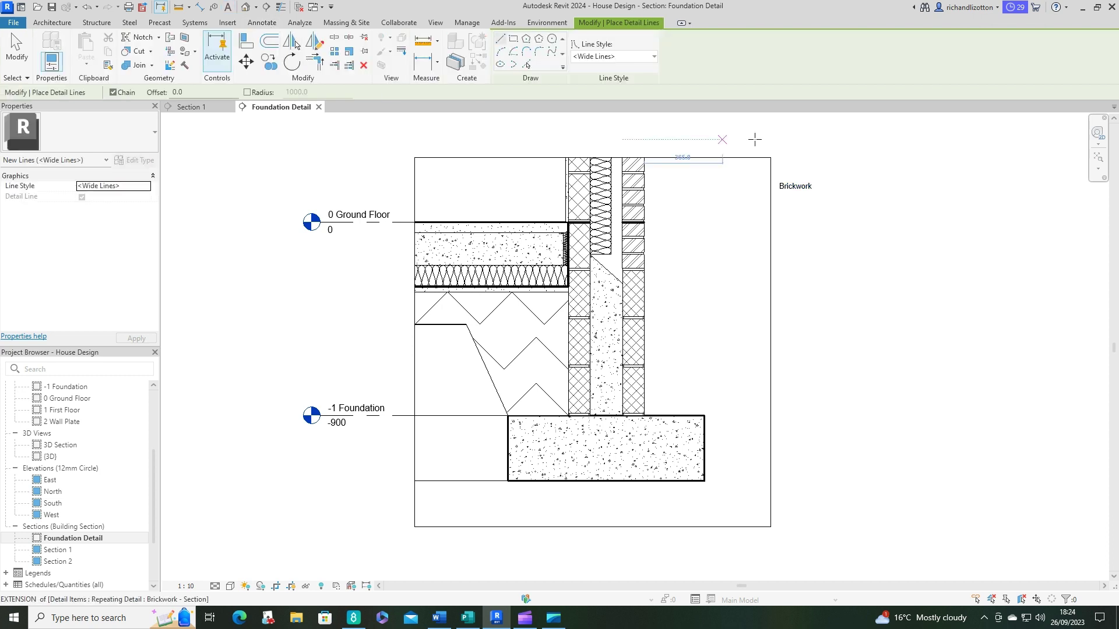
{"action": "left_click", "coordinate": [652, 59]}
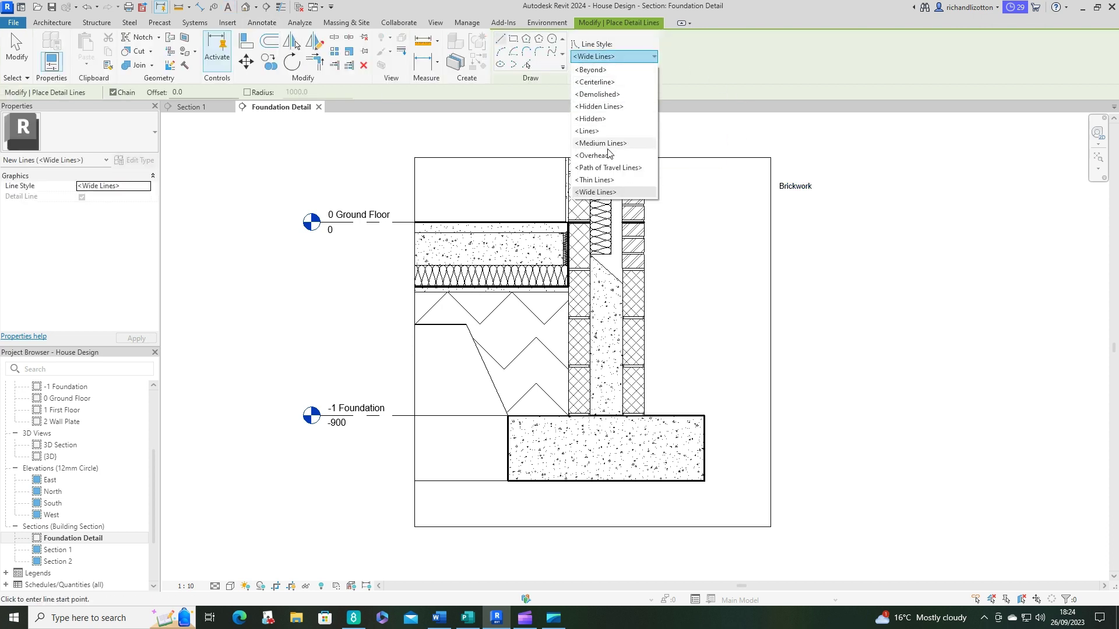
{"action": "left_click", "coordinate": [596, 180]}
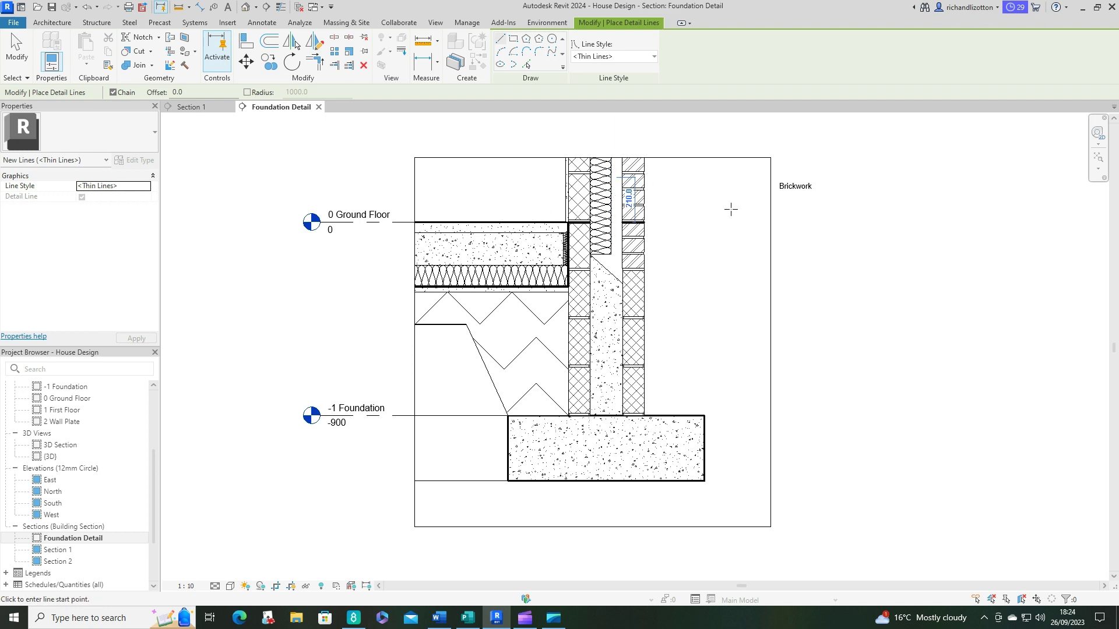
{"action": "left_click", "coordinate": [775, 187]}
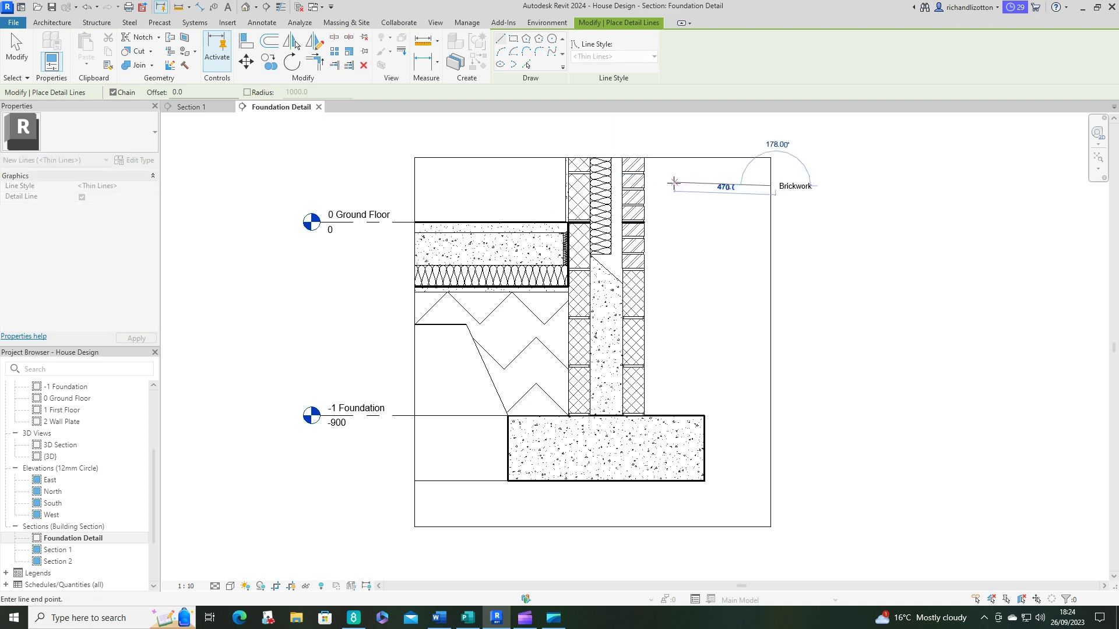
{"action": "left_click", "coordinate": [645, 186]}
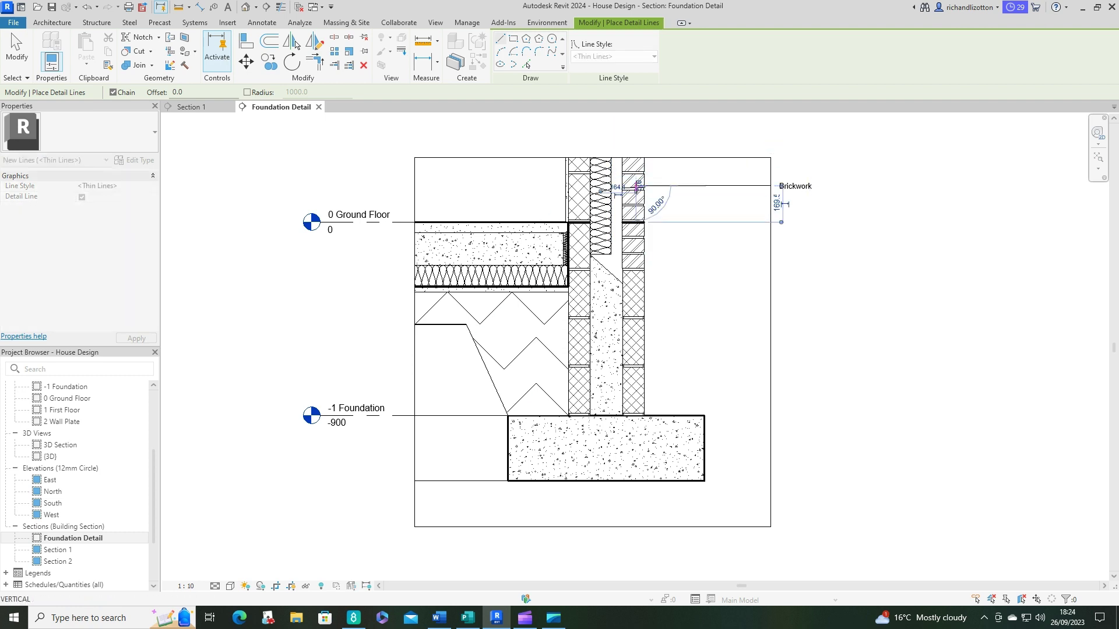
{"action": "key", "text": "Escape"}
{"action": "key", "text": "Escape"}
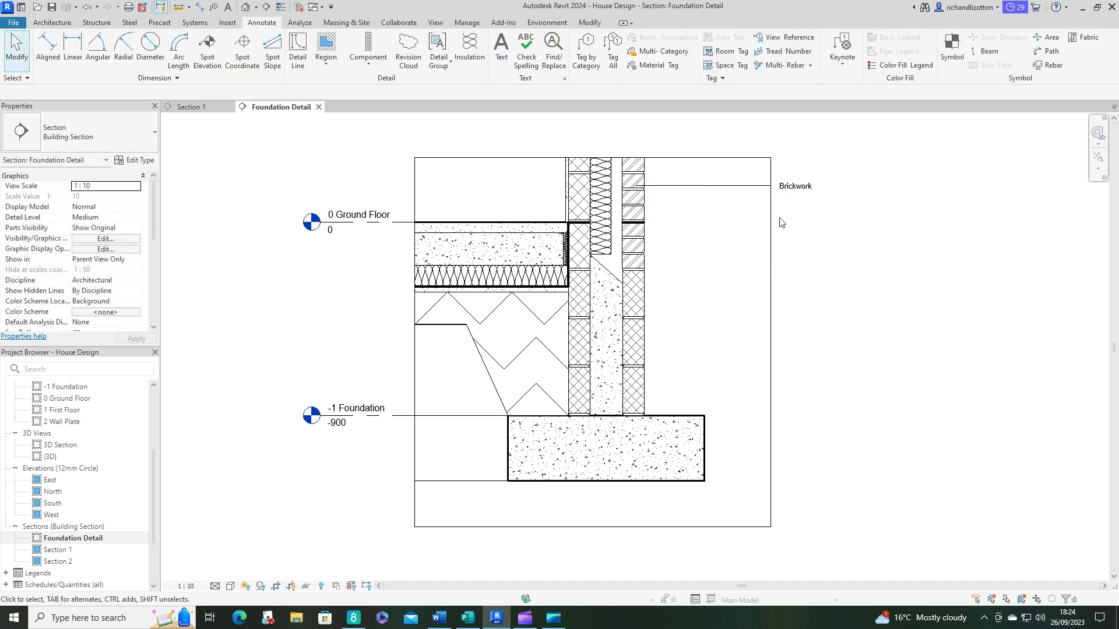
Widen the crop region to enclose the Brickwork label and shorten the leader's end near the text
{"action": "left_click", "coordinate": [771, 220]}
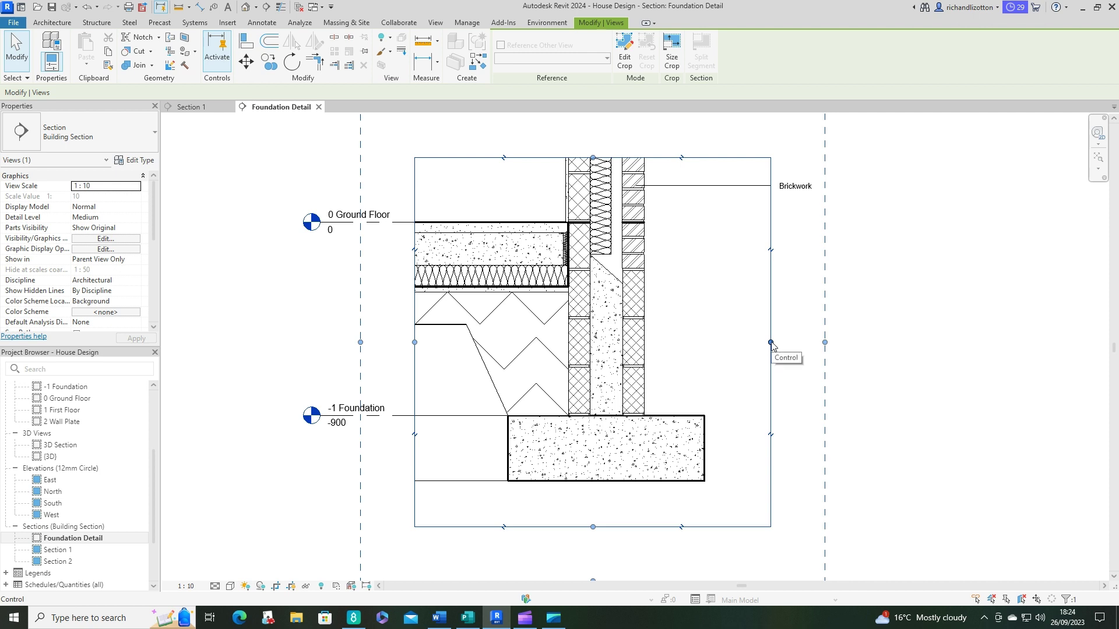
{"action": "left_click_drag", "start_coordinate": [771, 343], "coordinate": [824, 335]}
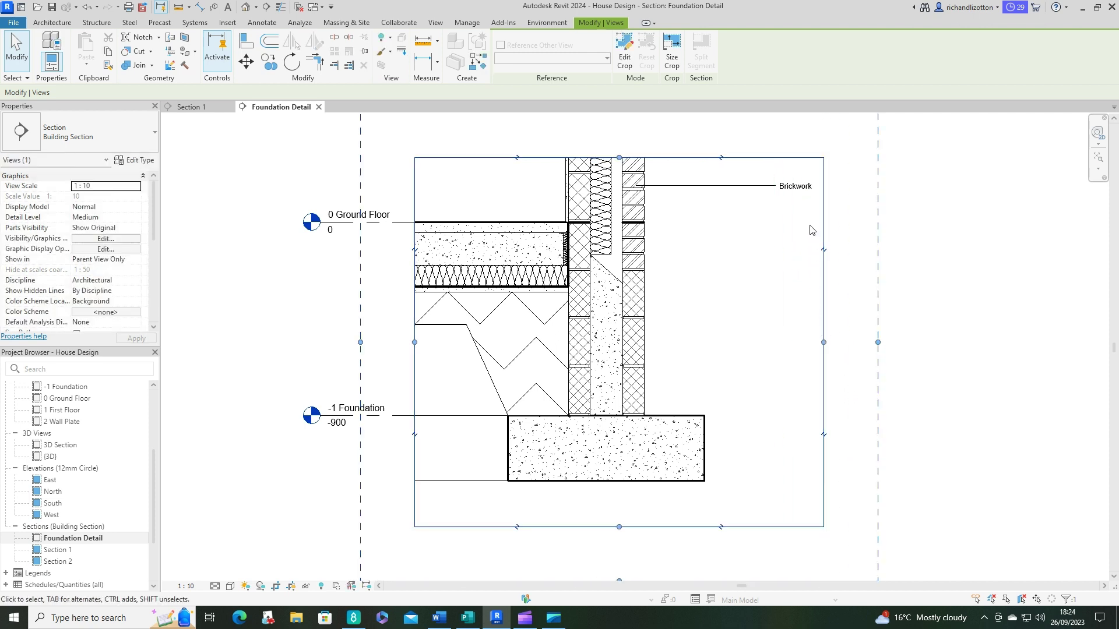
{"action": "left_click", "coordinate": [754, 186]}
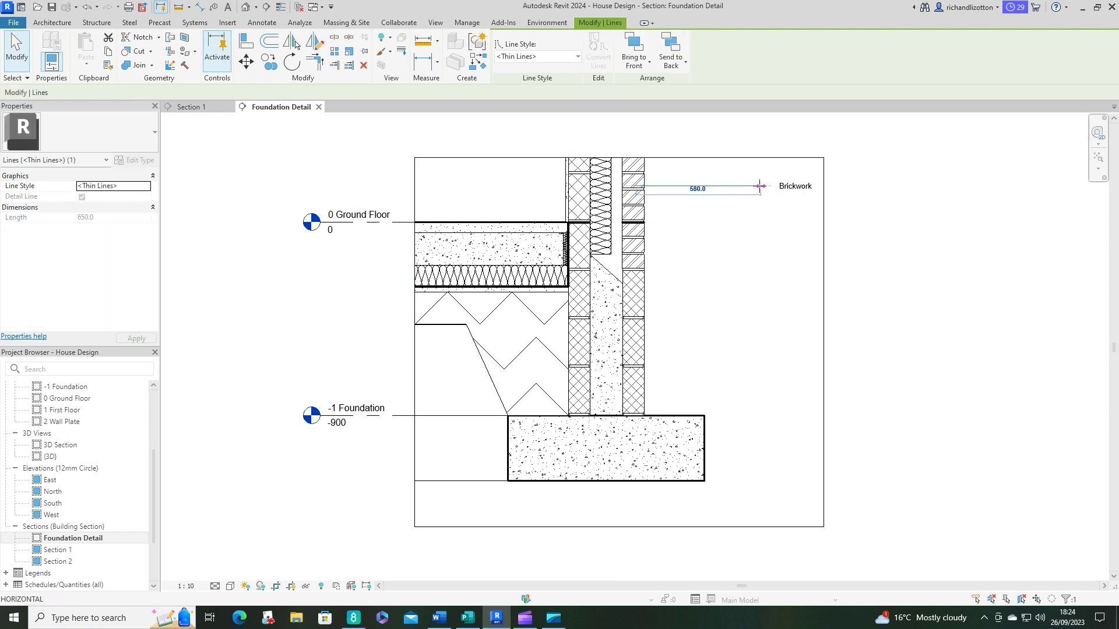
{"action": "mouse_move", "coordinate": [757, 186]}
{"action": "left_mouse_down"}
{"action": "mouse_move", "coordinate": [748, 186]}
{"action": "mouse_move", "coordinate": [755, 178]}
{"action": "left_mouse_up"}
{"action": "left_click", "coordinate": [783, 187]}
{"action": "left_click", "coordinate": [878, 254]}
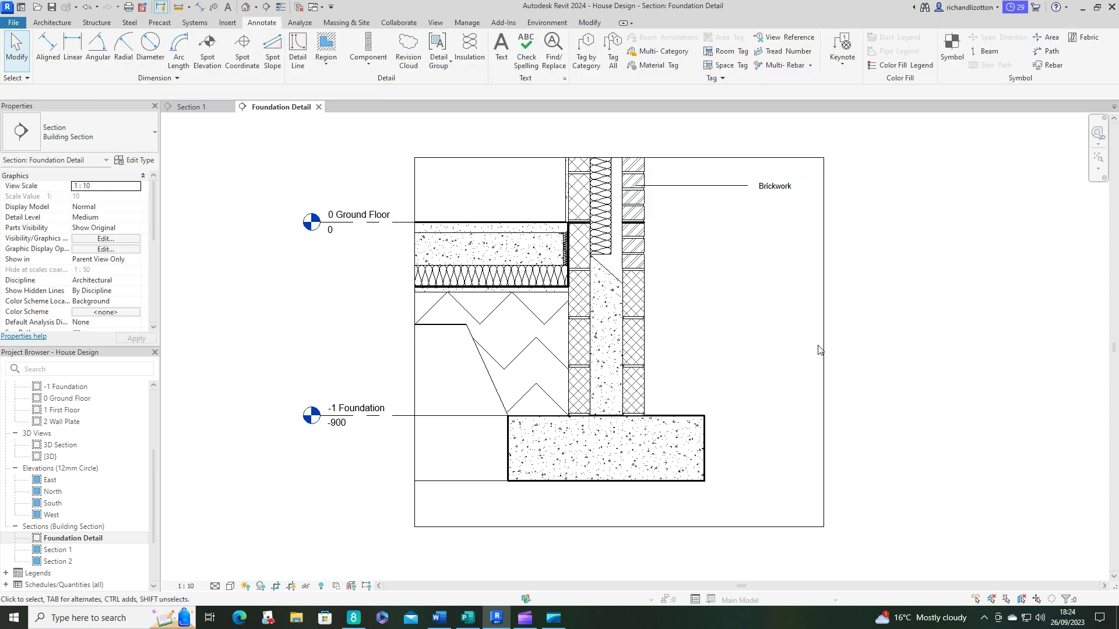